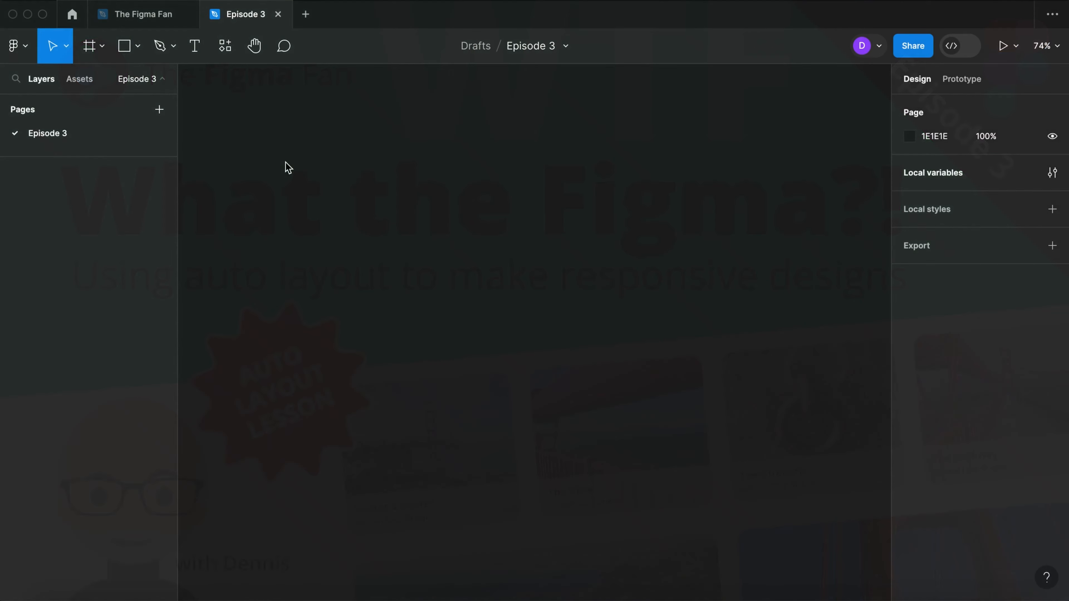
Step: Draw a frame near the canvas's upper-left area and set its size to 280 × 300
key(f)
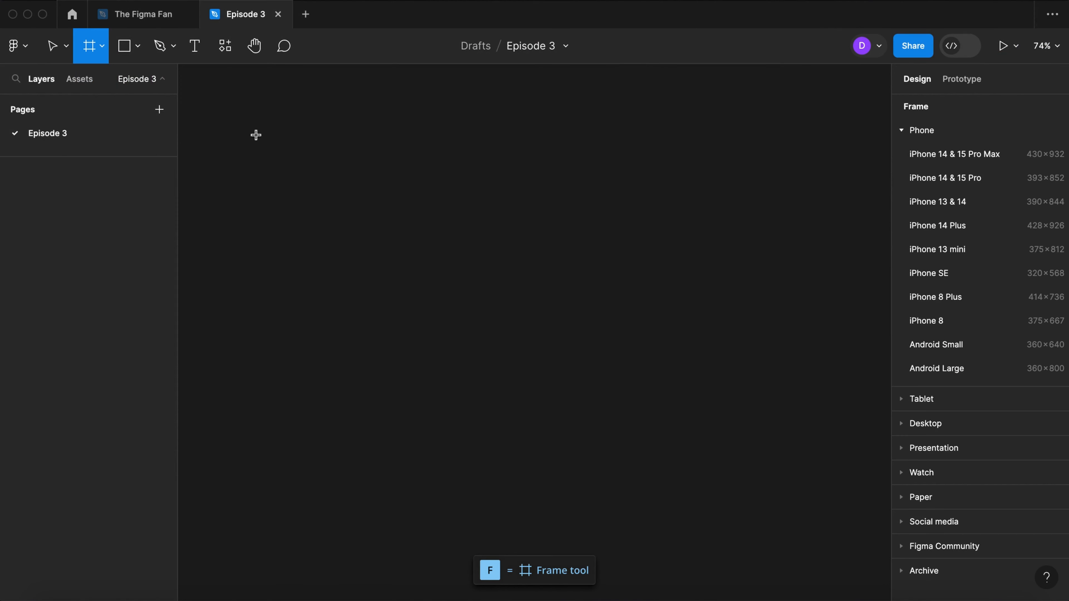
drag(238, 124, 361, 255)
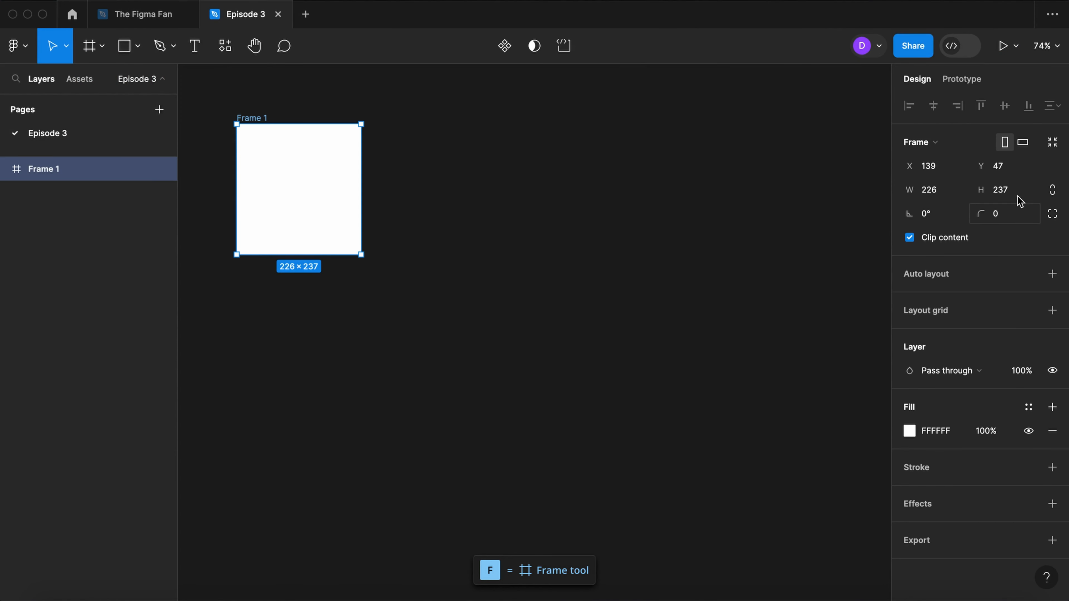
click(945, 196)
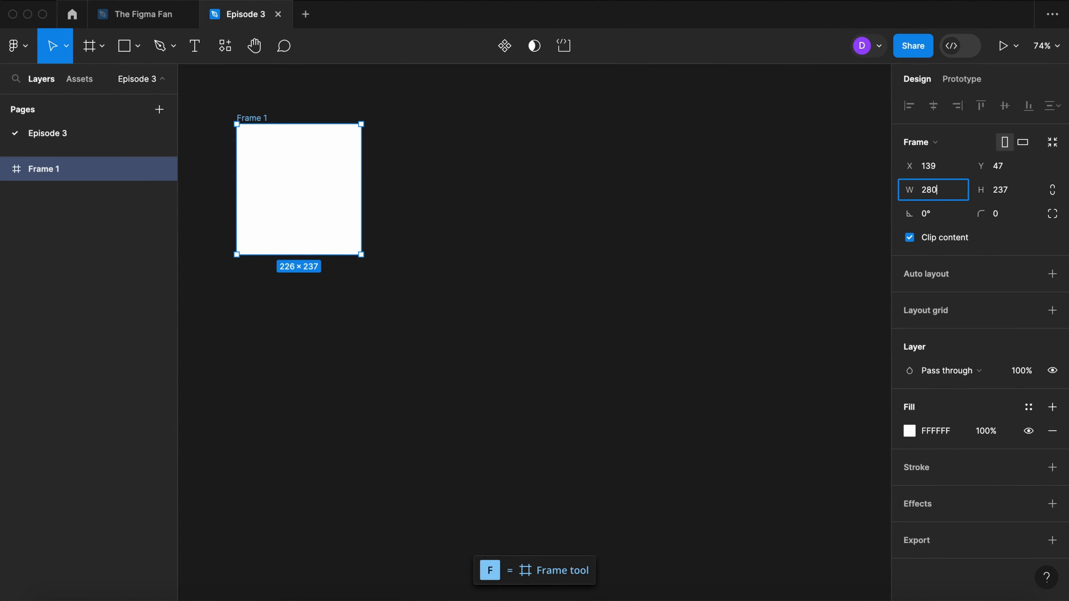
key(Tab)
key(Return)
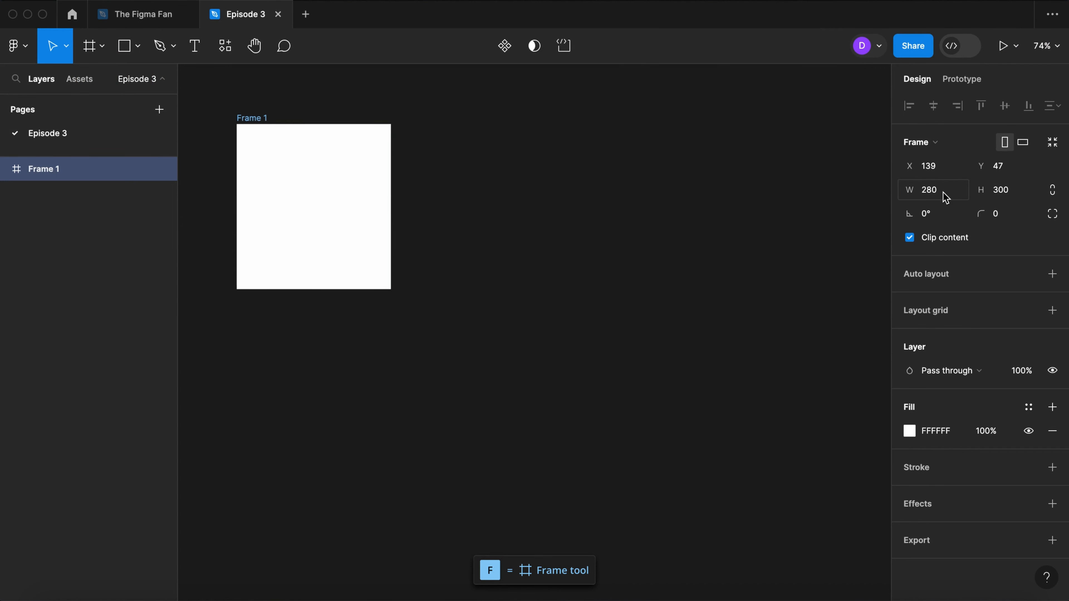
Step: Round the frame's corners with a radius of 20 and deselect it
click(1001, 219)
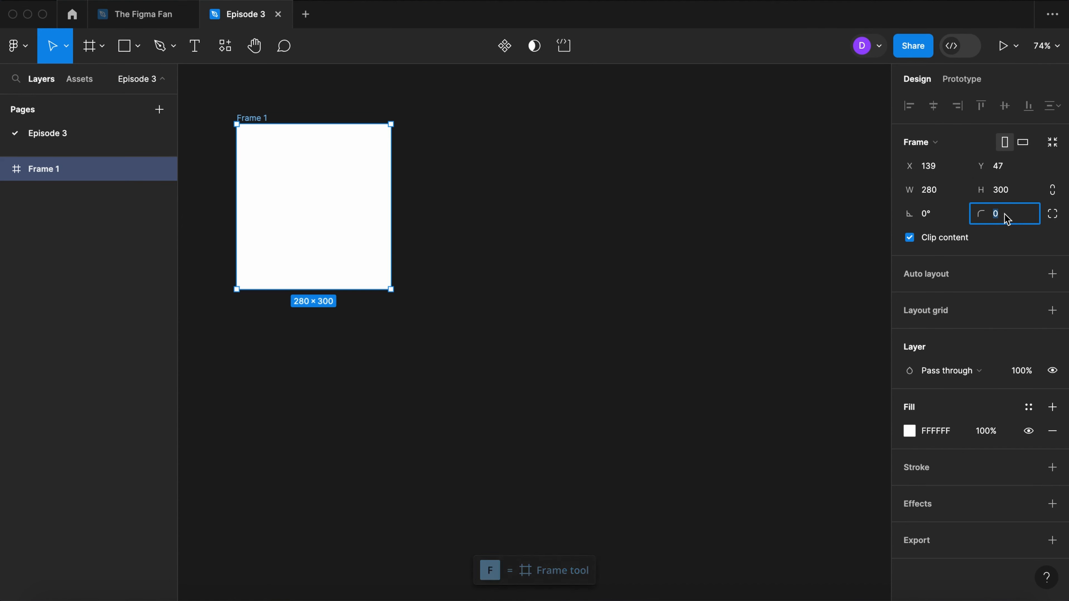
text(20)
key(Return)
click(551, 329)
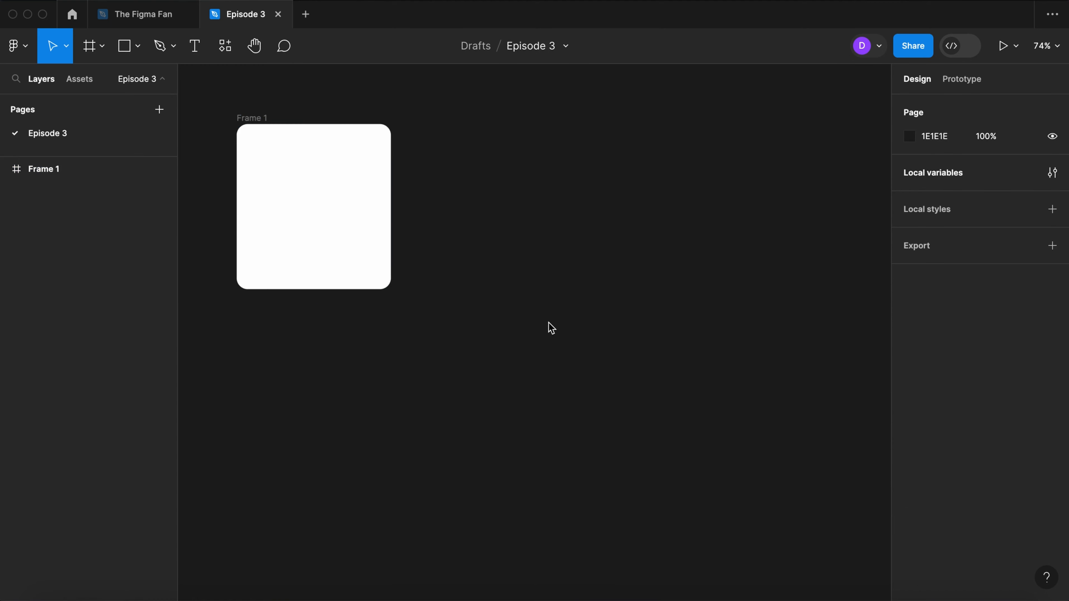
Step: Paste the Photos component showing the bridge and place it inside the rounded frame at X 0, Y -71 so it covers the frame
key(ctrl+v)
drag(507, 217, 319, 206)
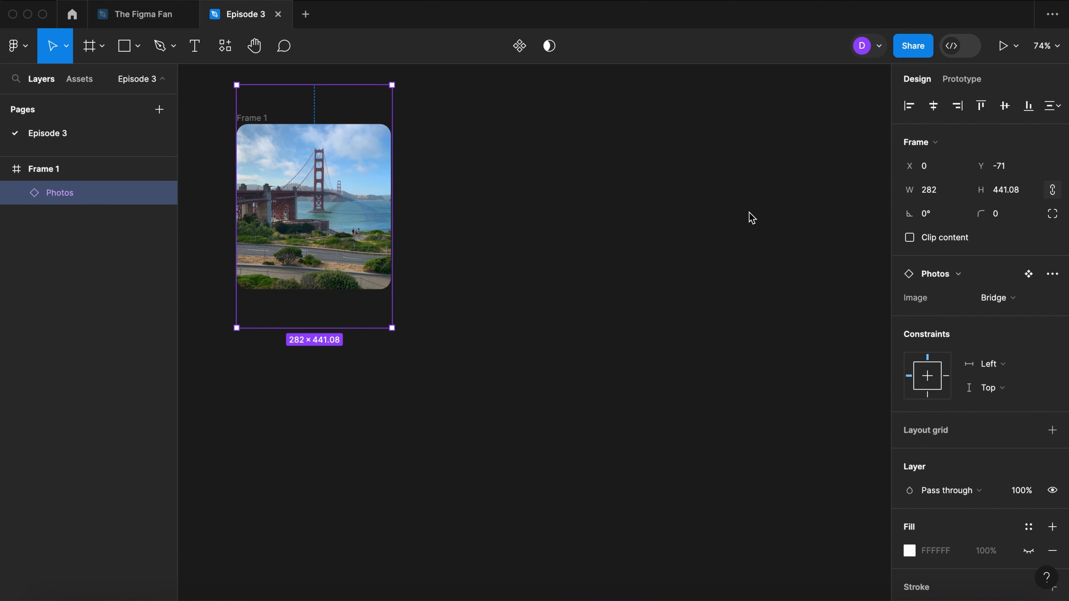
click(501, 227)
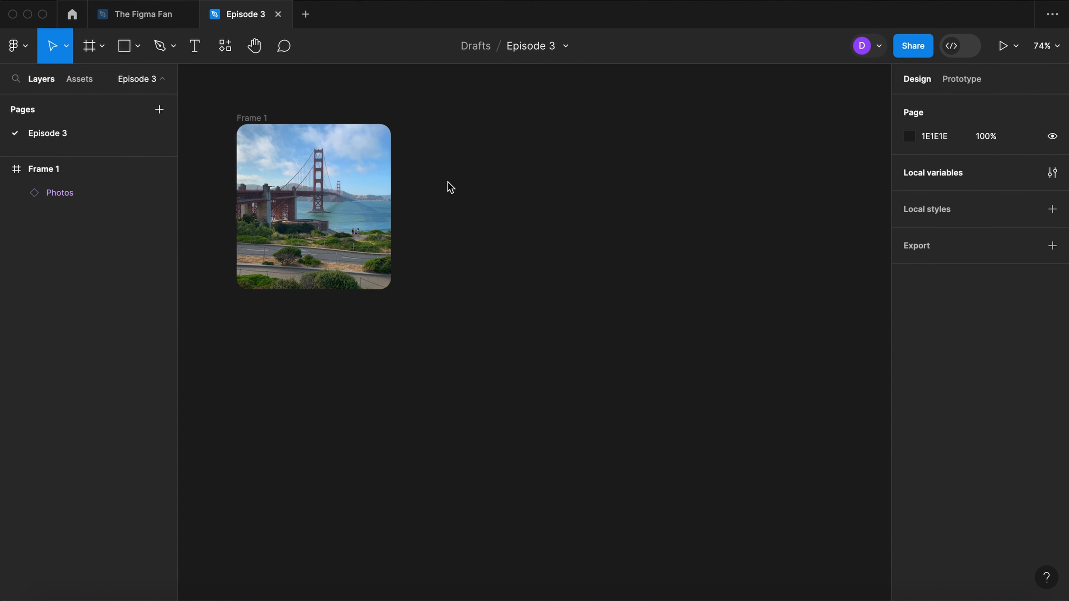
Step: Add the text "Visitor's Center" on the empty canvas beside the photo card
key(t)
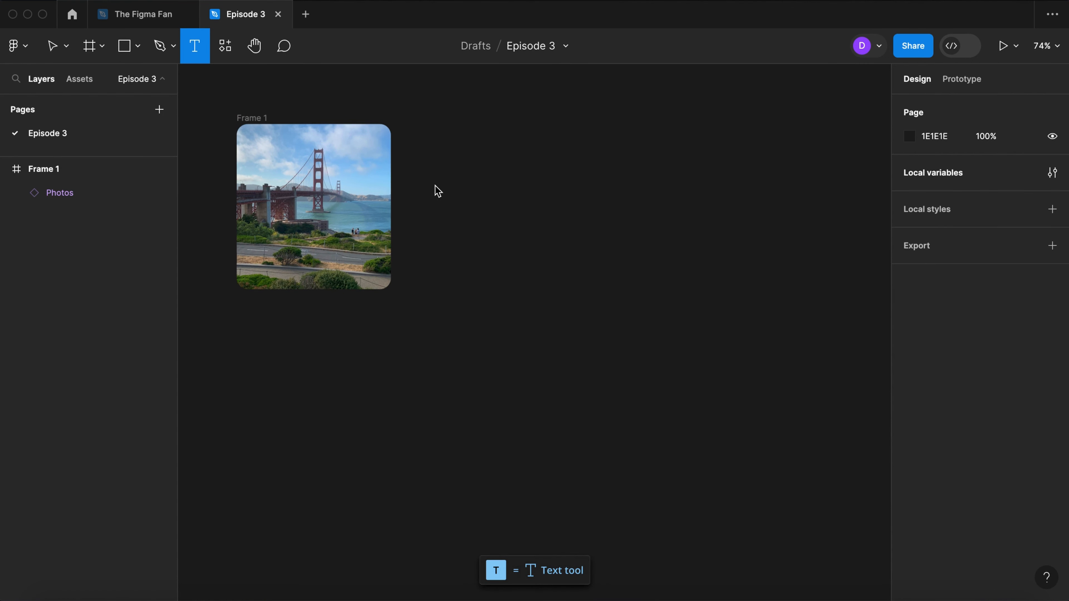
click(435, 186)
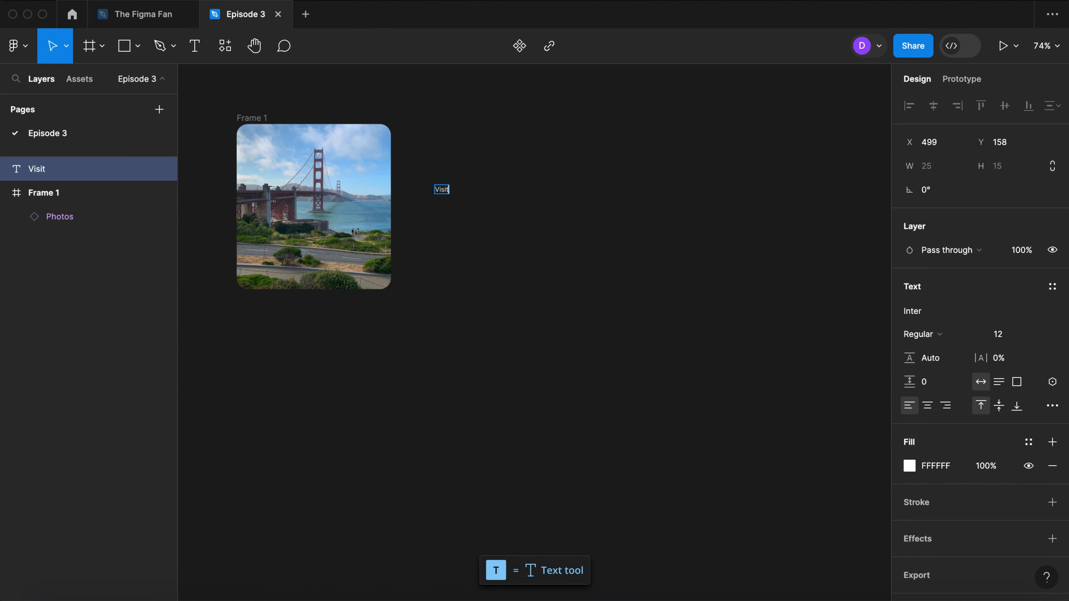
text(Visitor's Center)
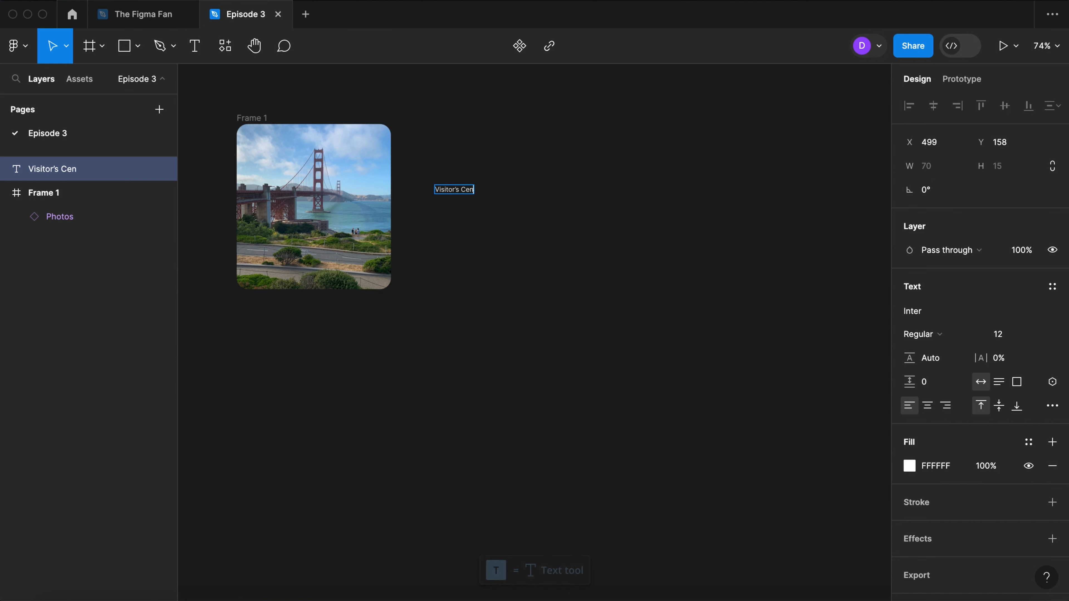
key(Escape)
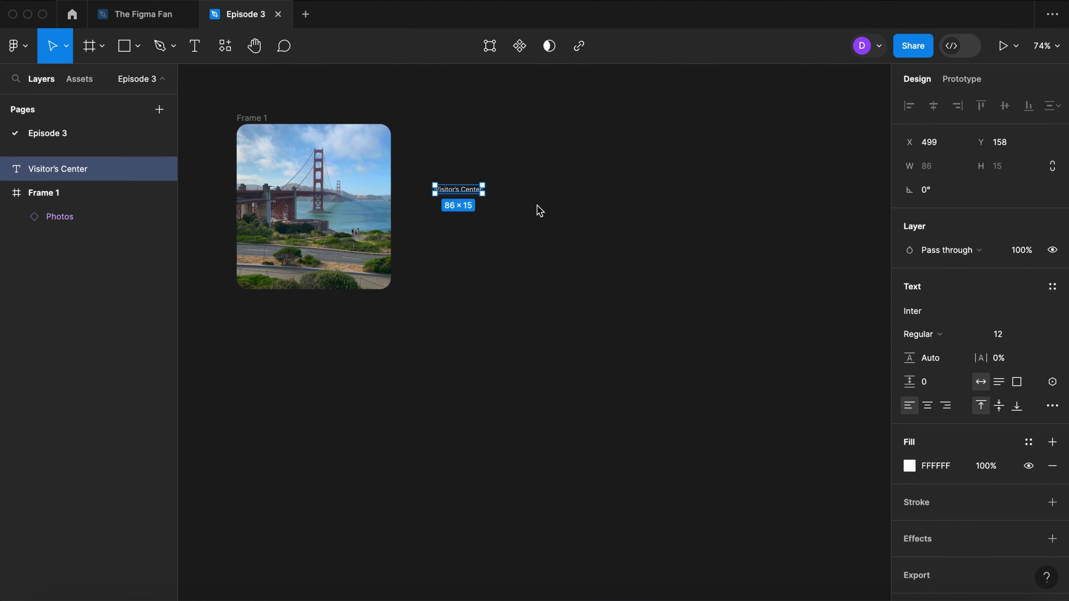
Step: Format the "Visitor's Center" text as SF Pro Text Bold, size 20, with 120% line height
click(913, 312)
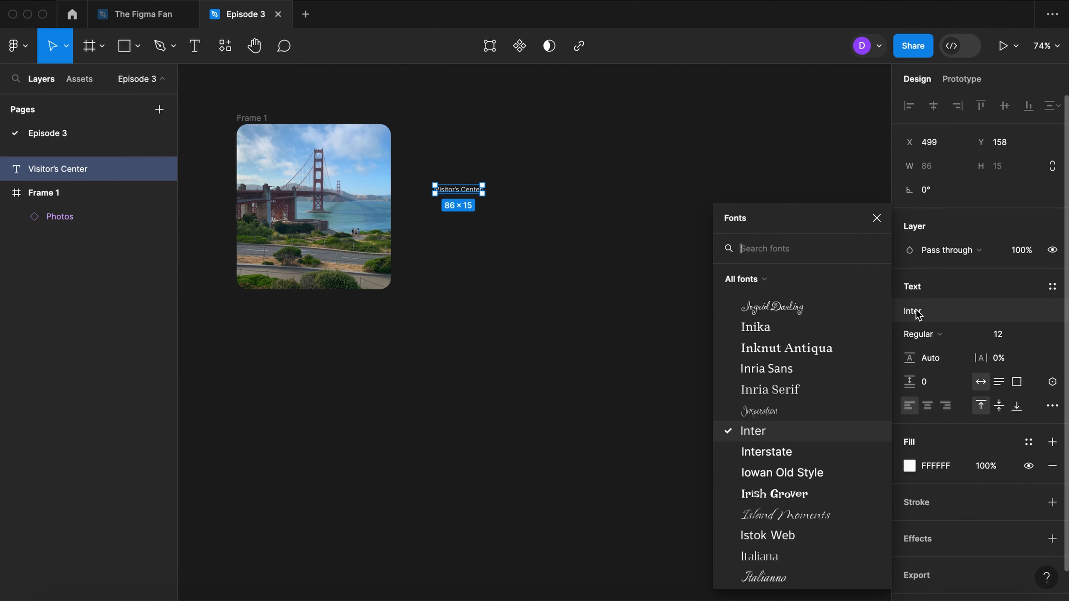
text(sf)
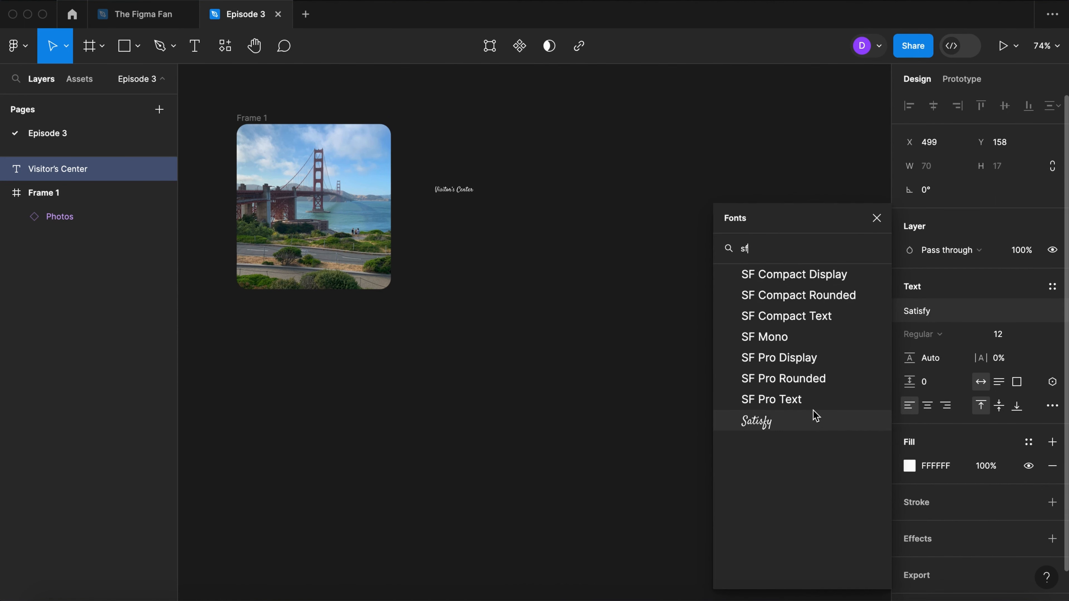
click(771, 399)
click(923, 335)
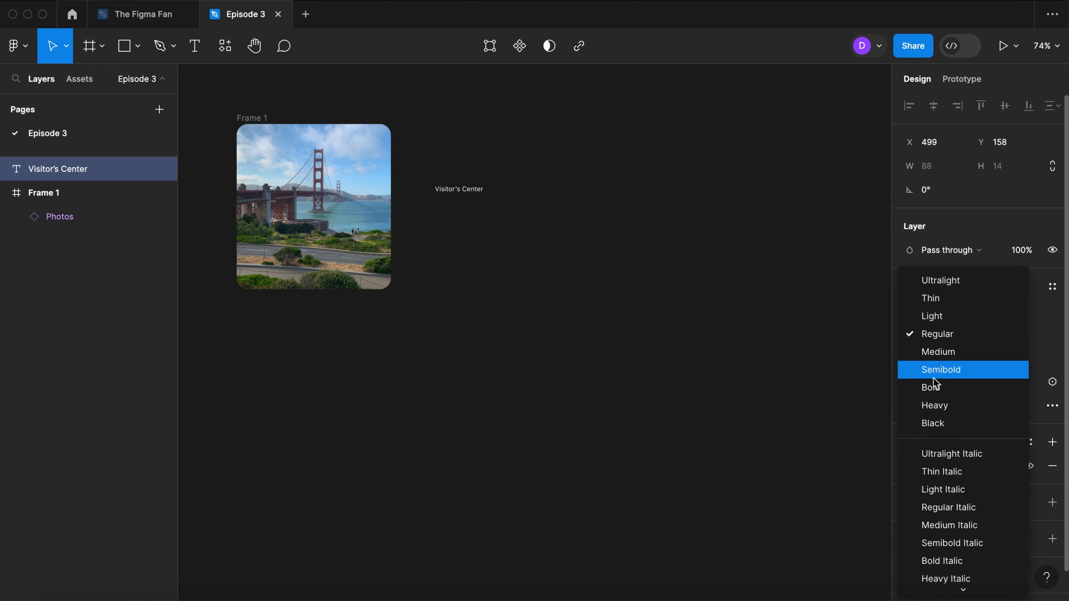
click(931, 387)
click(1011, 337)
text(20)
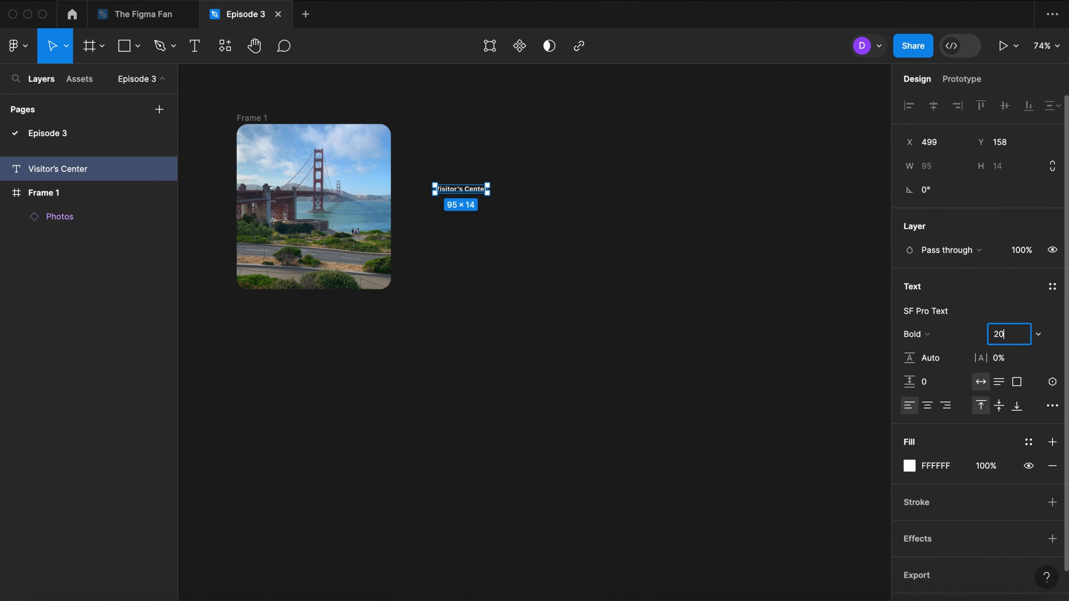
key(Tab)
text(120%)
key(Return)
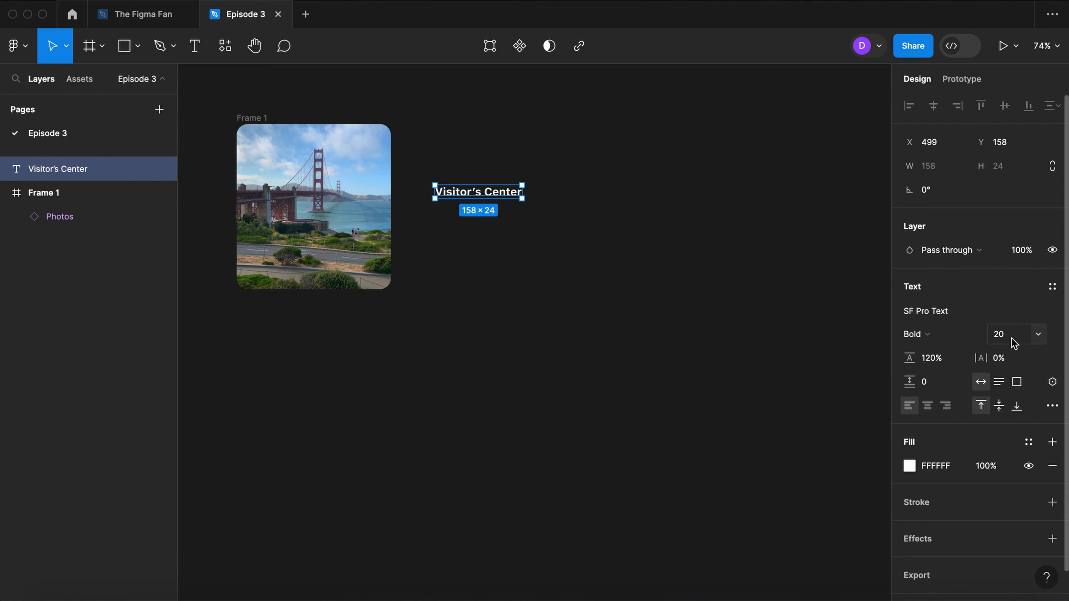
click(472, 266)
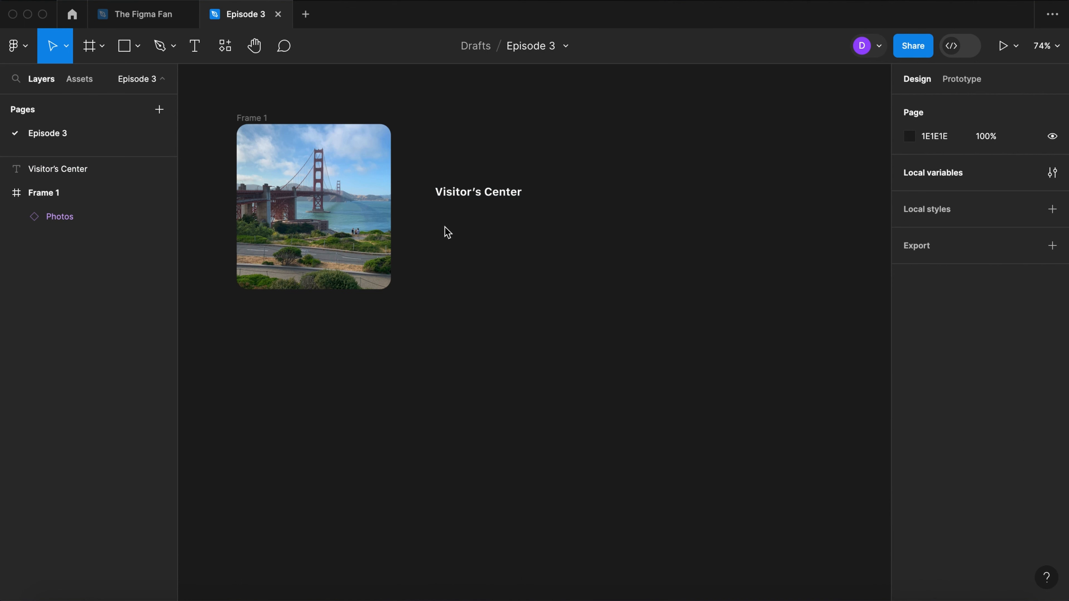
Step: Add a second text layer reading "Golden Gate Bridge" beneath the "Visitor's Center" title
key(t)
click(443, 231)
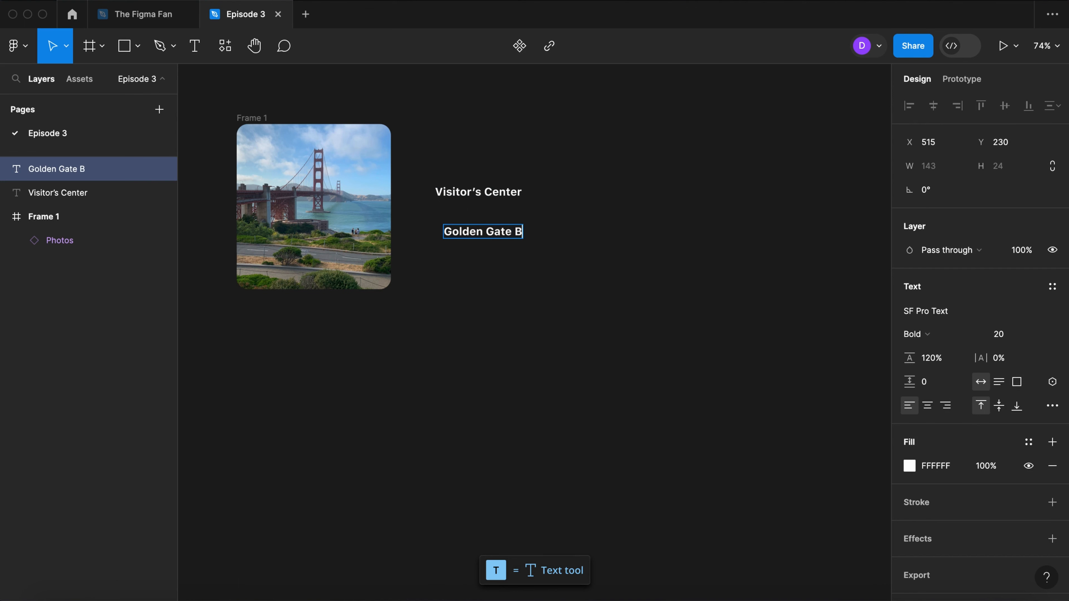
text(Golden Gate Bridge)
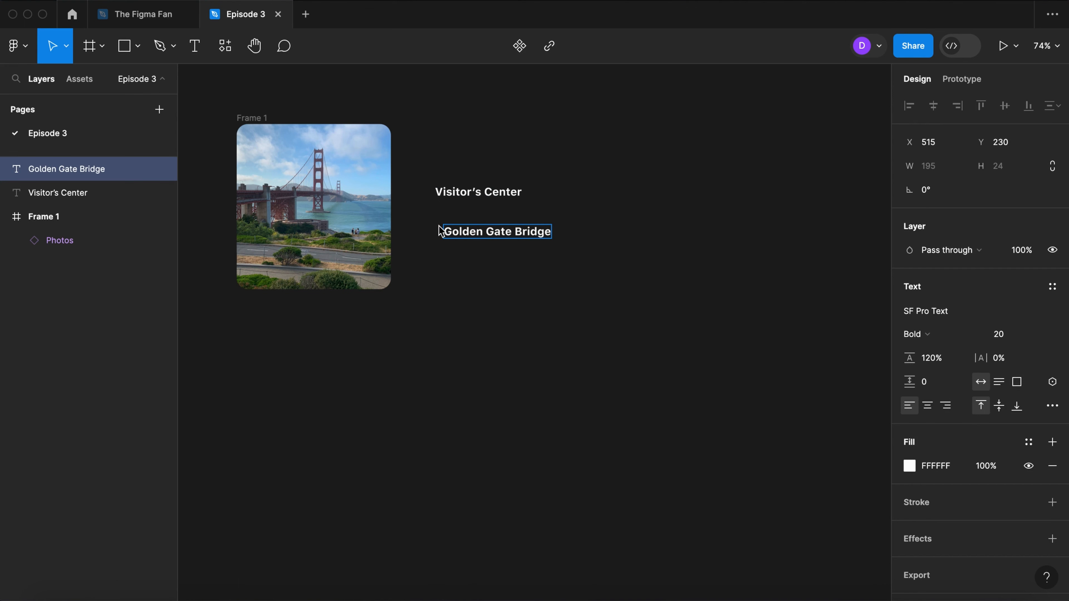
key(Escape)
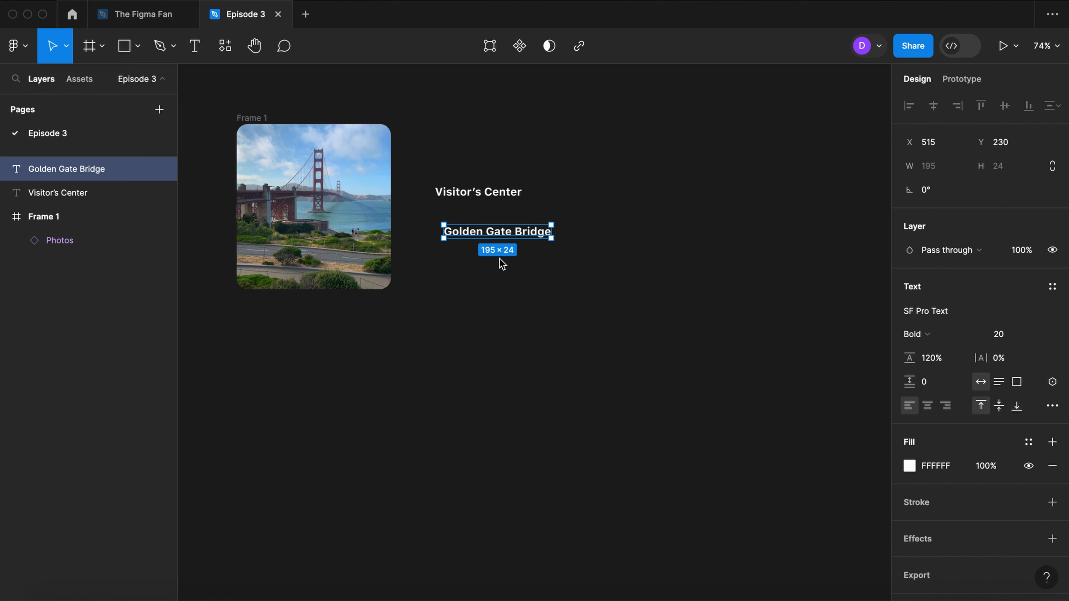
Step: Change the "Golden Gate Bridge" text to Regular weight and size 16
click(944, 337)
click(937, 280)
click(1015, 337)
key(Return)
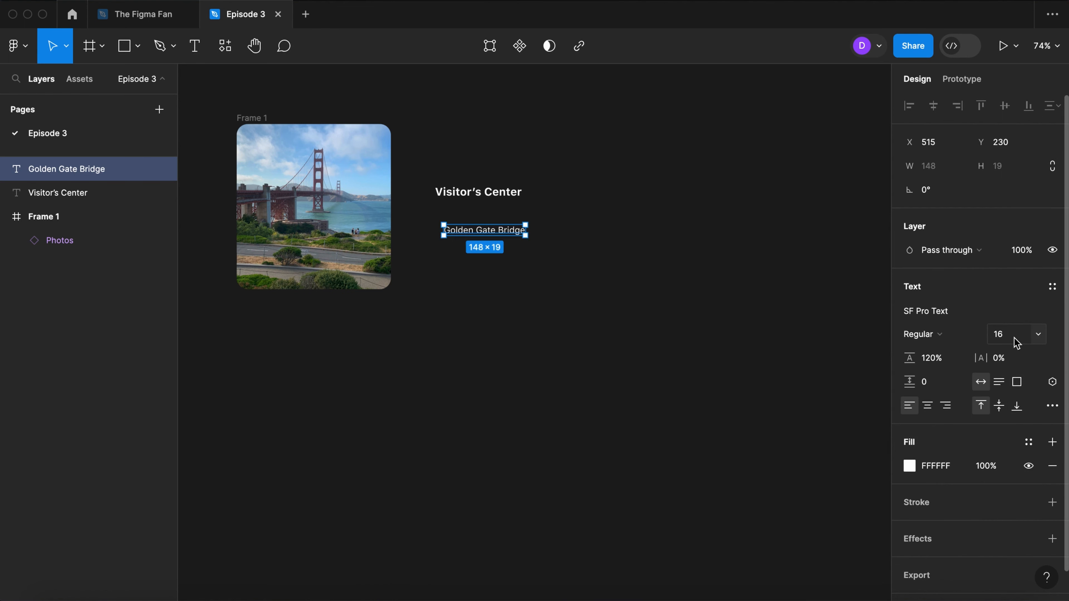
Step: Wrap both text layers in a vertical auto layout with 5 spacing and 16 horizontal and vertical padding
drag(589, 146, 410, 304)
key(shift+a)
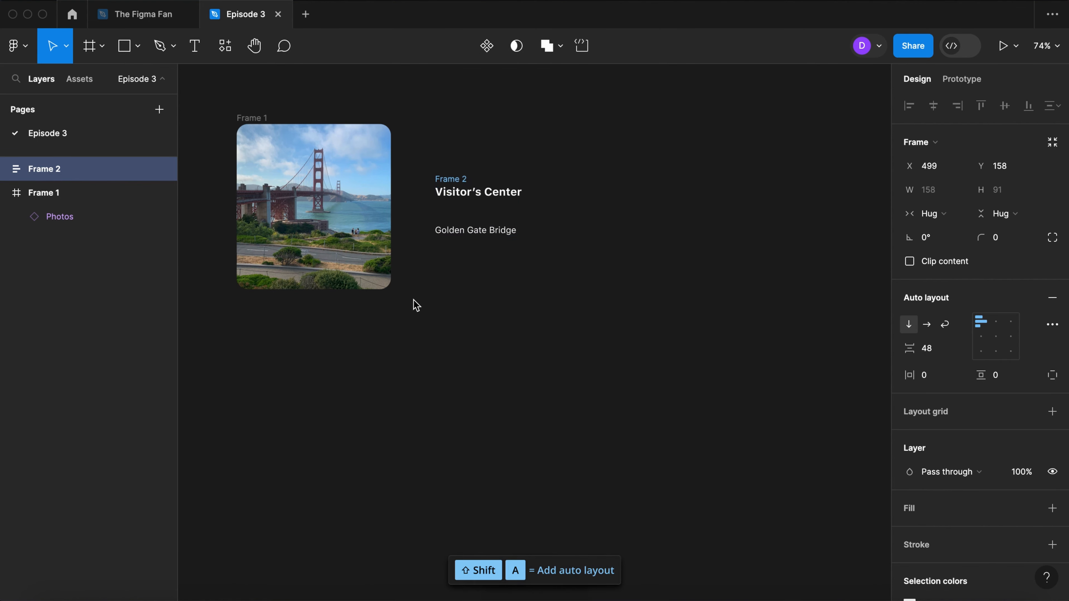
click(943, 356)
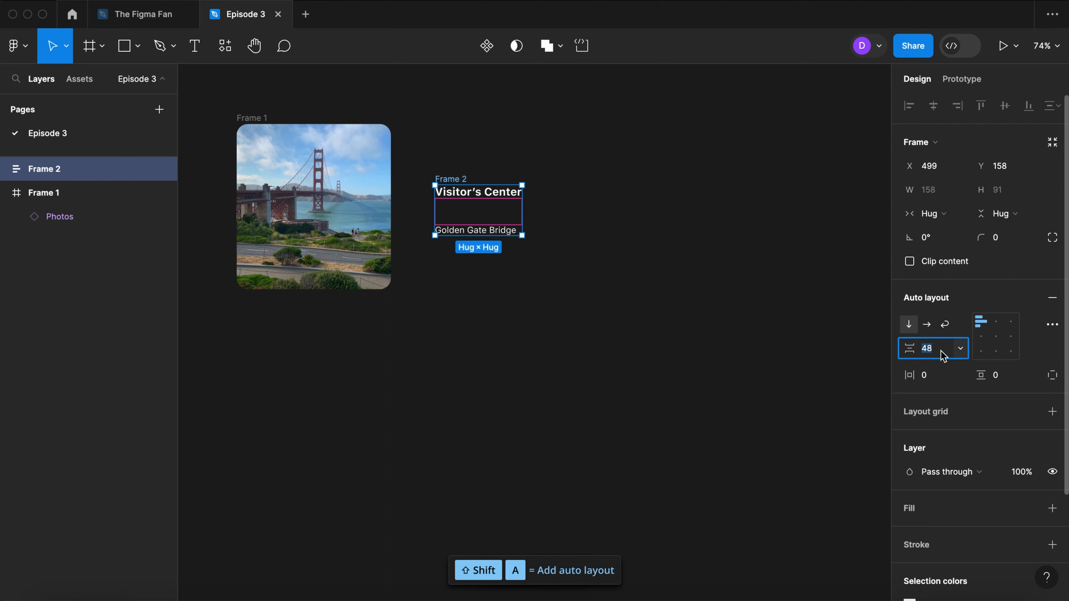
key(Tab)
text(16)
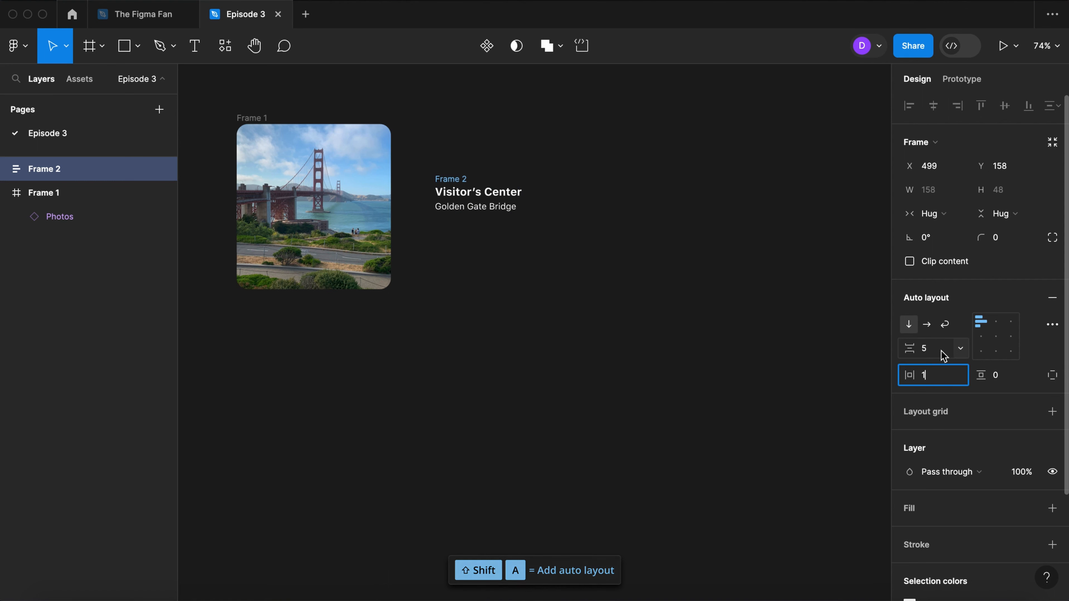
key(Tab)
key(Return)
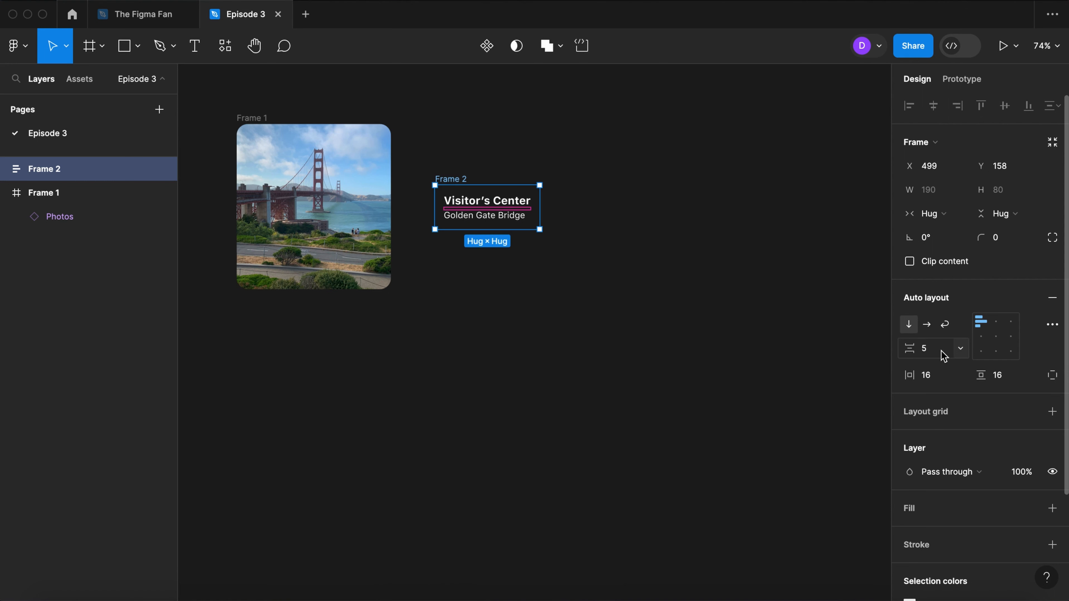
Step: Give the auto layout text frame a white FFFFFF fill at 60% opacity
click(1052, 508)
click(998, 535)
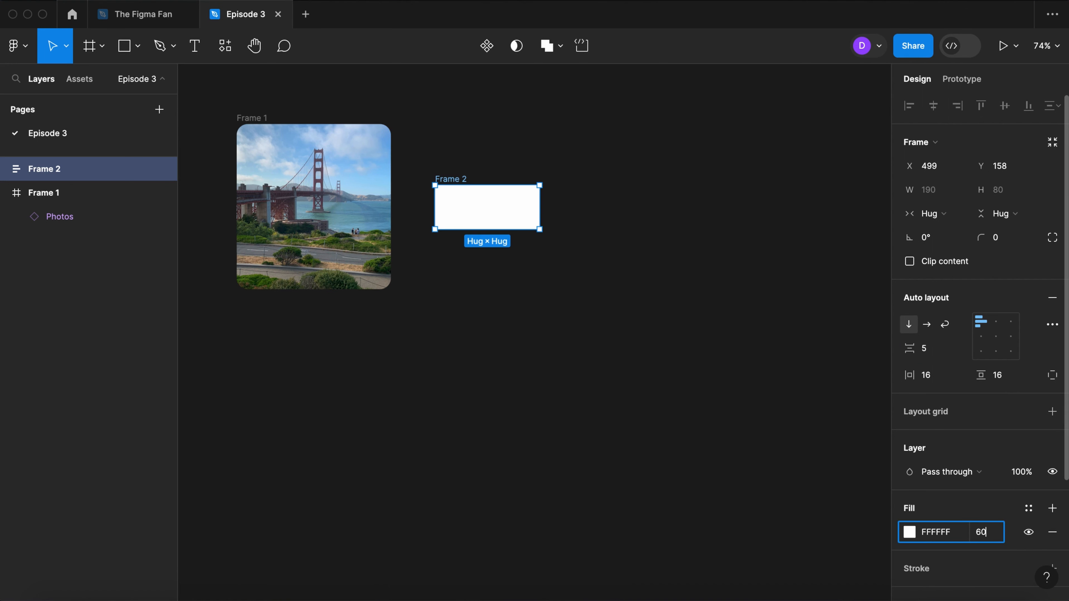
key(Return)
click(551, 207)
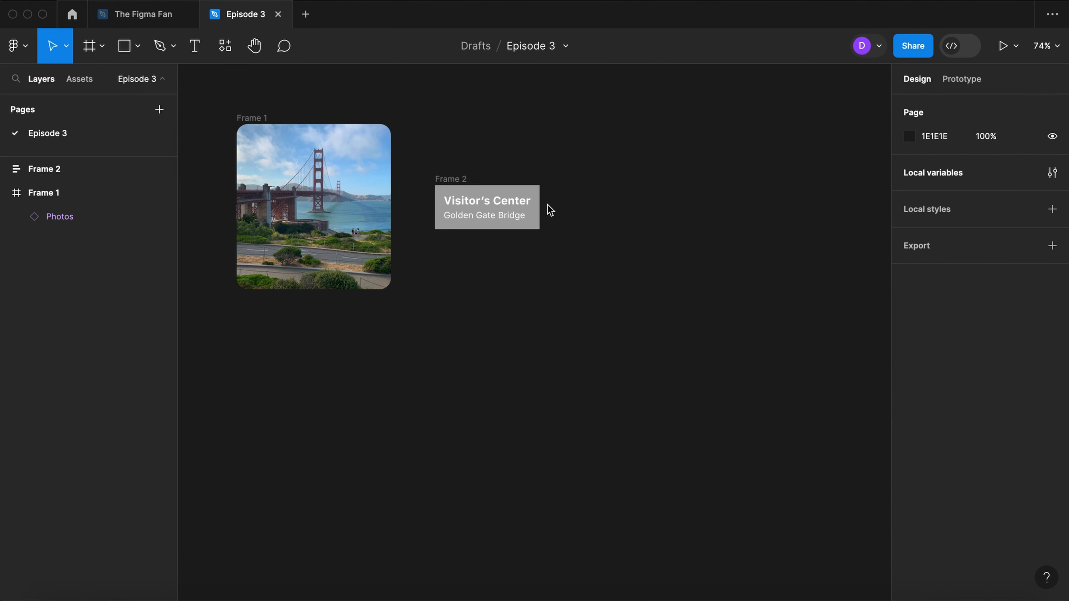
Step: Select both text layers inside the caption frame and set their fill color to 000000
super+click(515, 213)
shift+click(520, 215)
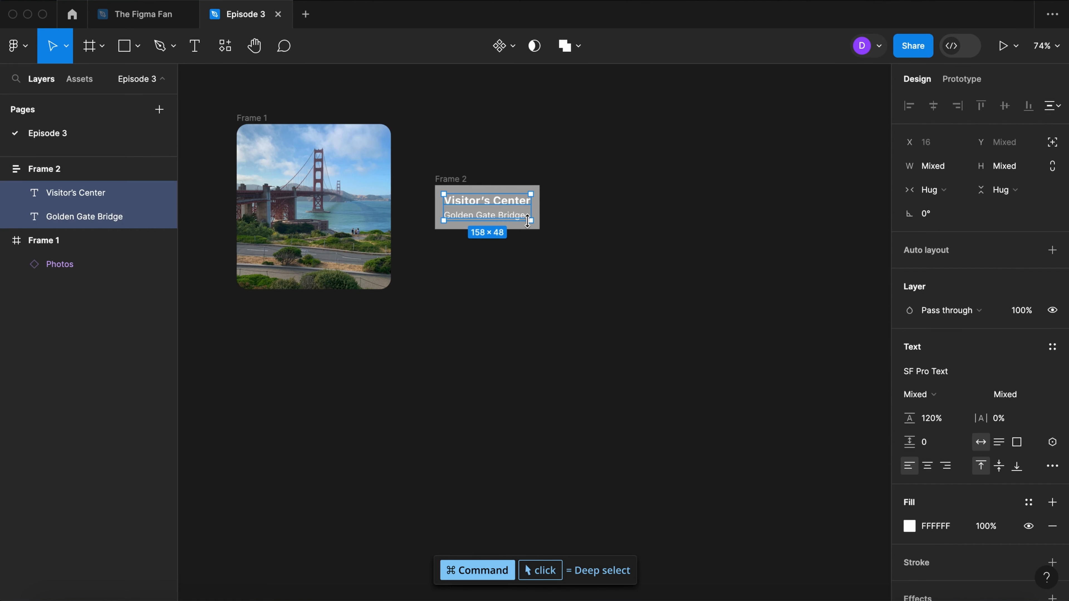
click(939, 531)
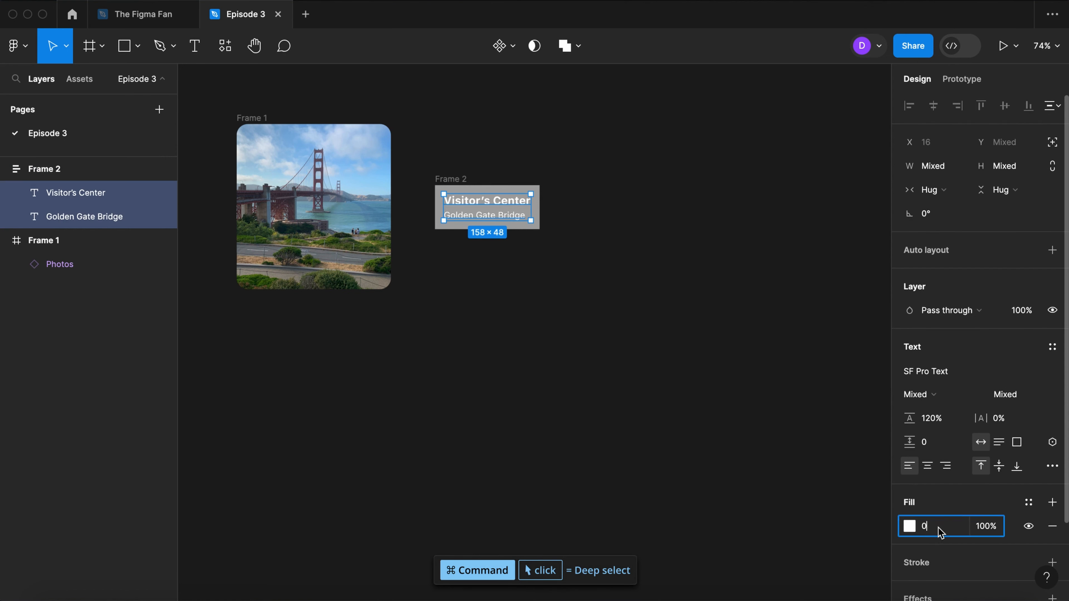
text(000000)
key(Return)
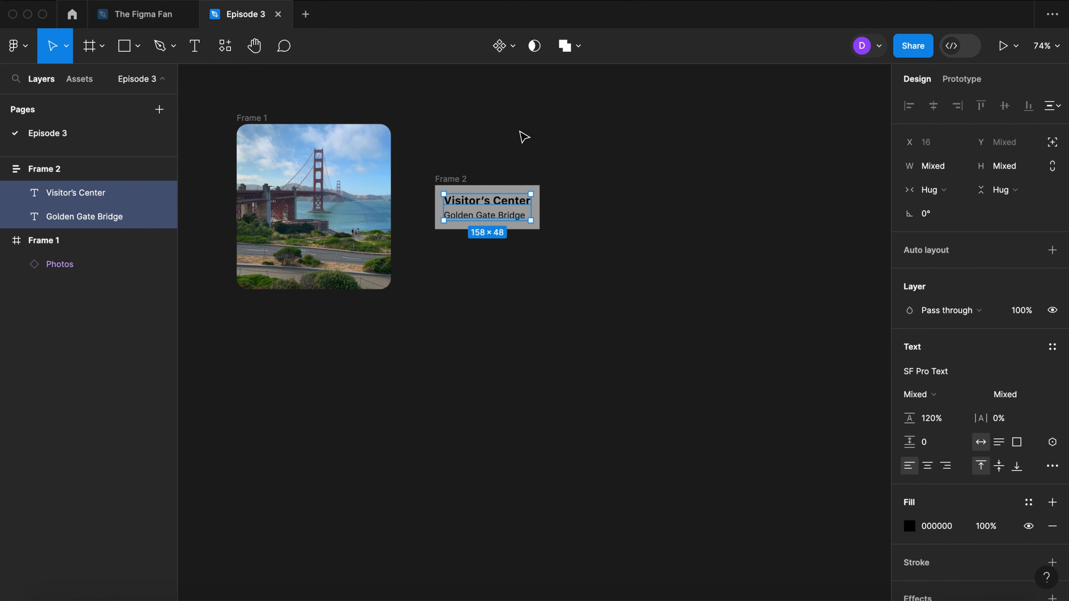
Step: Move the caption frame into the photo card, spanning its bottom edge at 280 wide
click(526, 179)
drag(455, 185, 390, 272)
Step: Add a background blur effect to the caption frame and strengthen the blur
scroll(975, 472, down, 6)
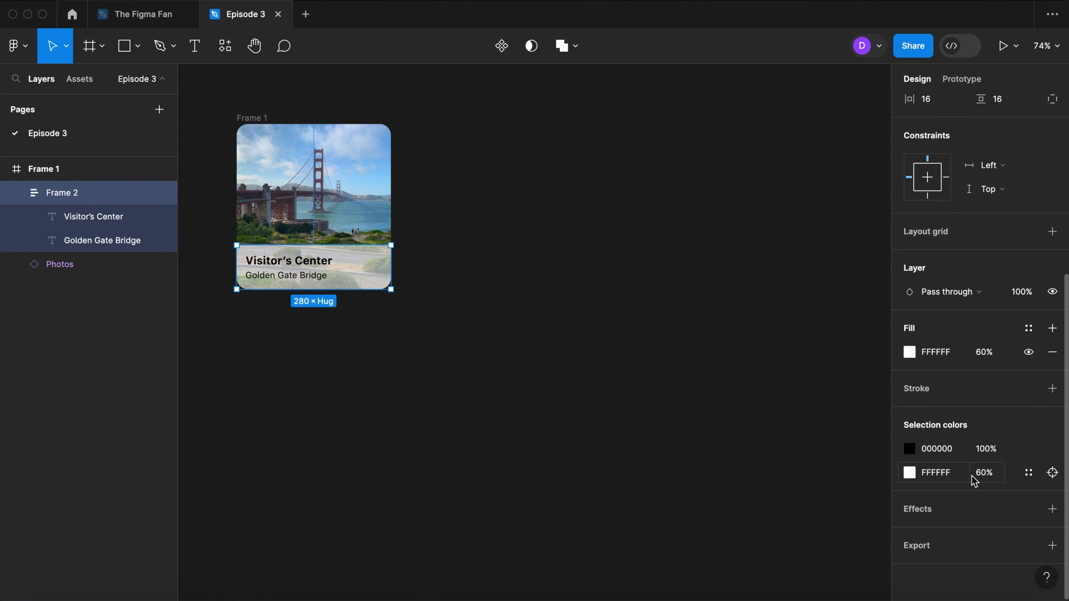
click(1052, 510)
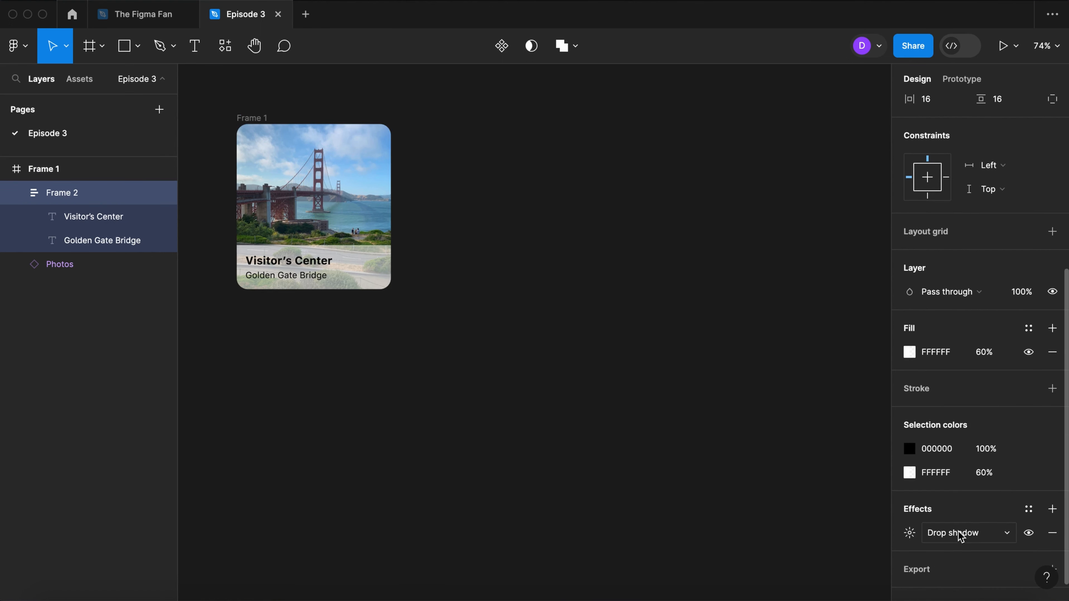
click(939, 538)
click(945, 569)
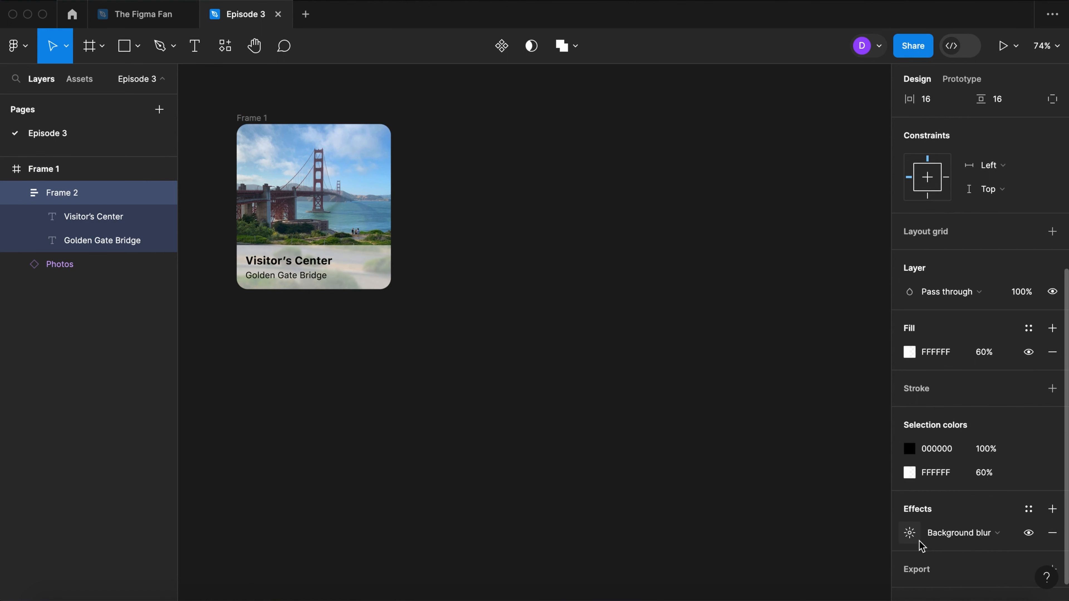
click(909, 534)
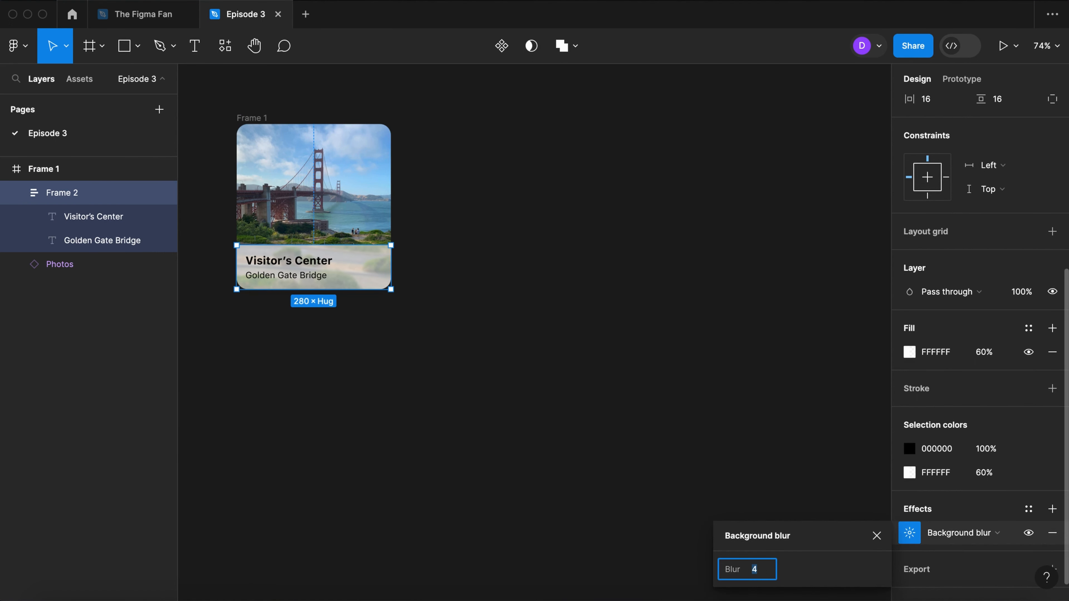
key(Return)
click(400, 315)
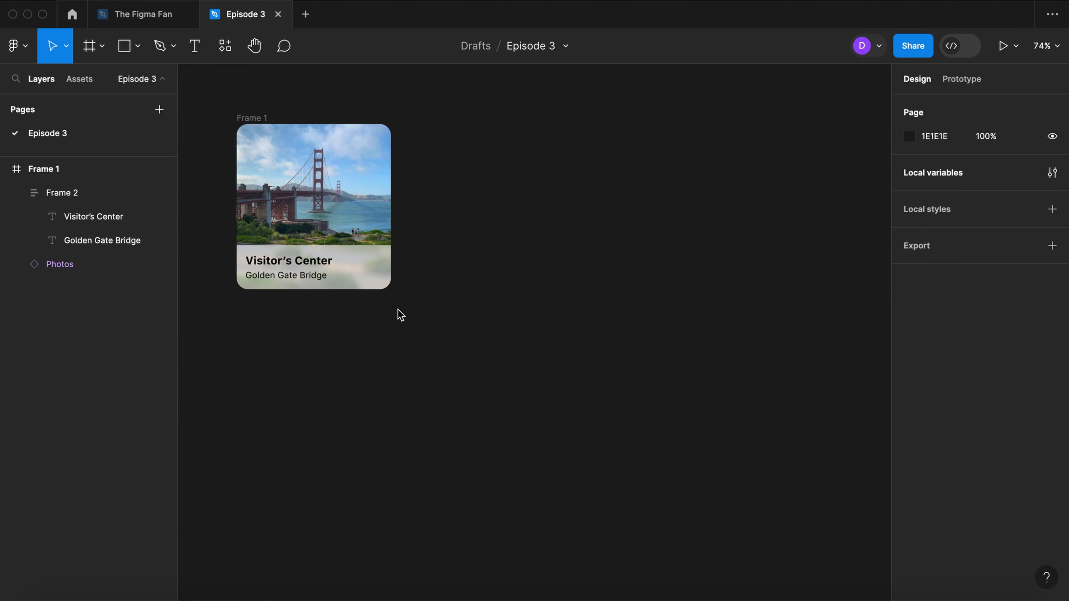
Step: Set the caption frame's constraints to Scale horizontally and Bottom vertically
click(377, 274)
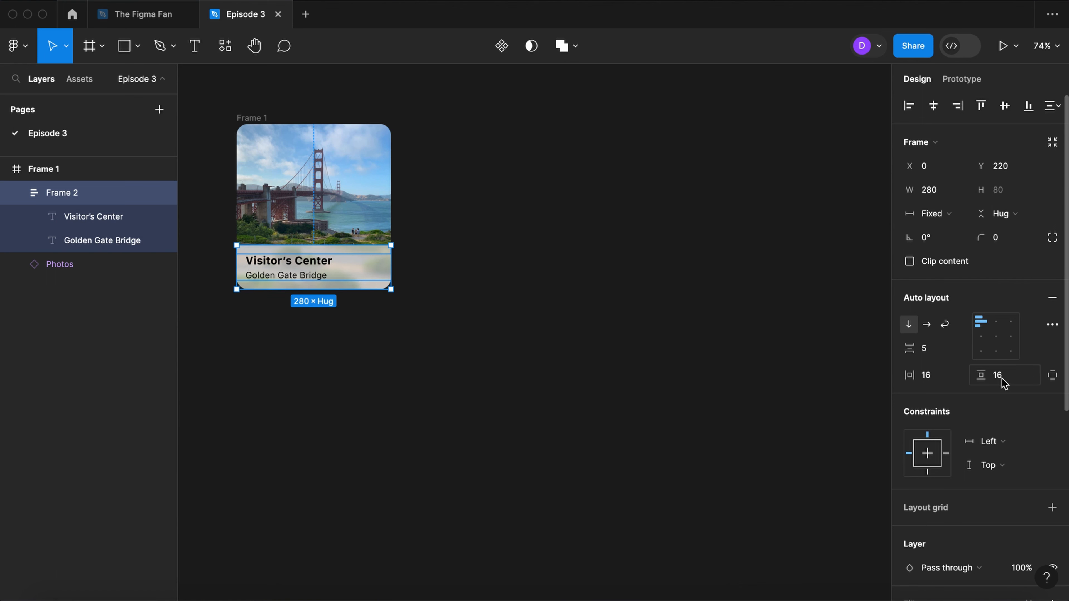
click(978, 475)
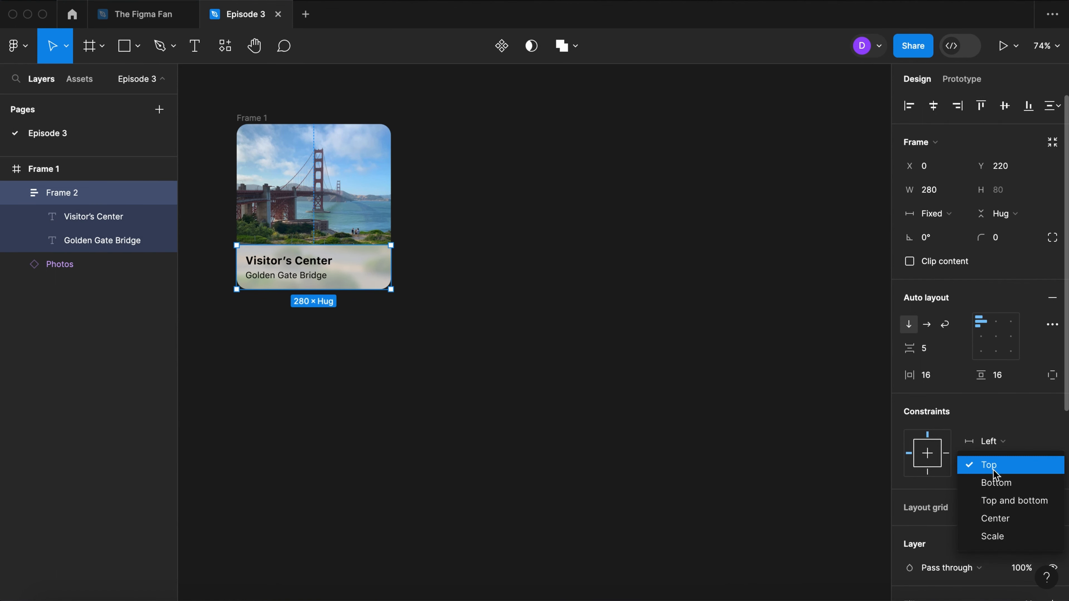
click(1003, 486)
click(1000, 450)
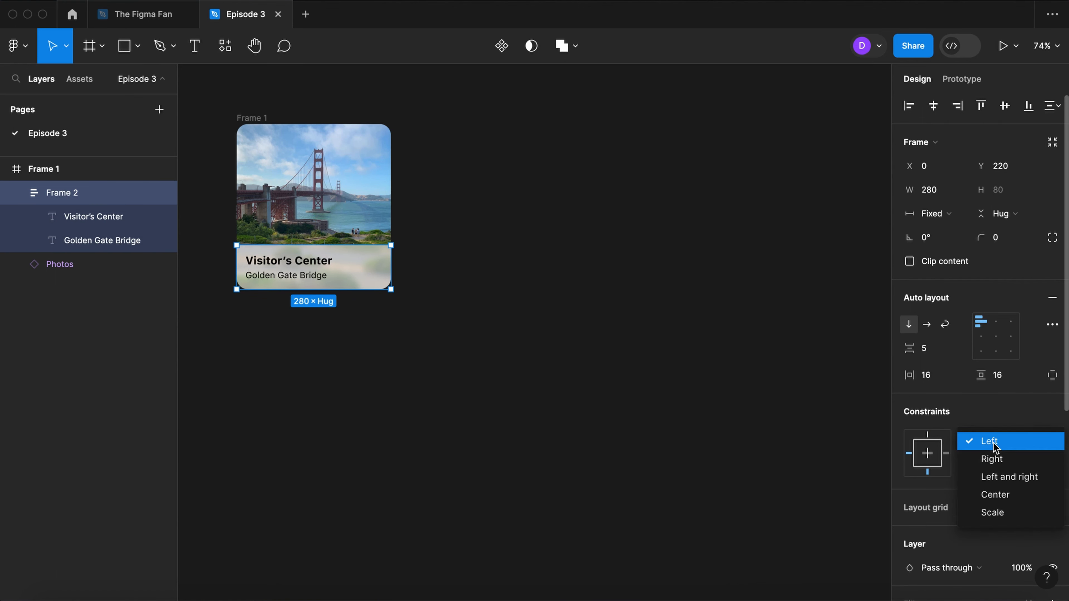
click(998, 517)
click(558, 189)
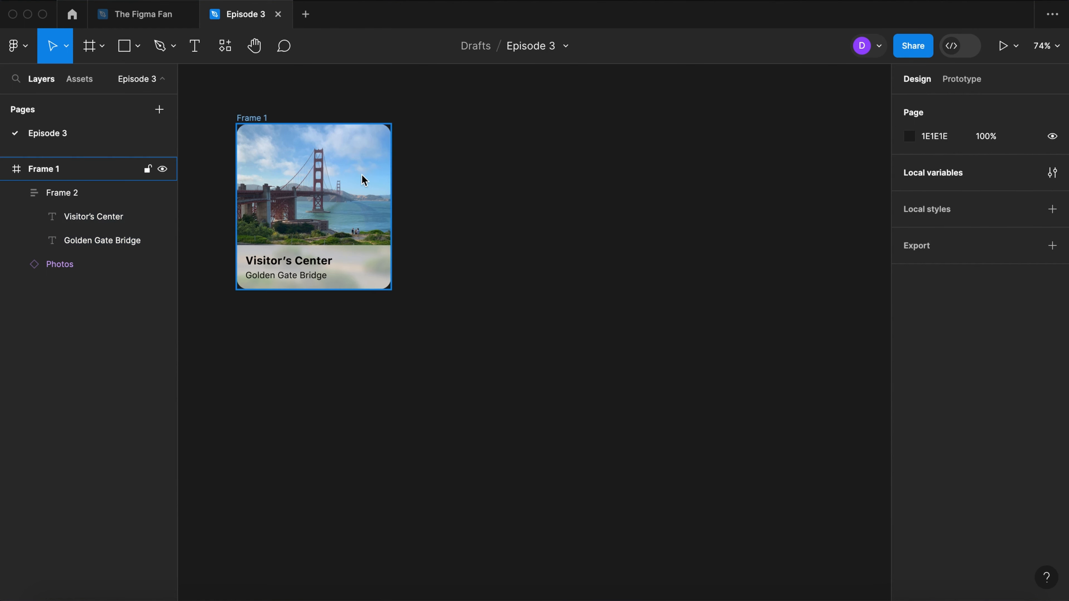
Step: Set the card photo's horizontal and vertical constraints to Scale
click(360, 175)
click(999, 373)
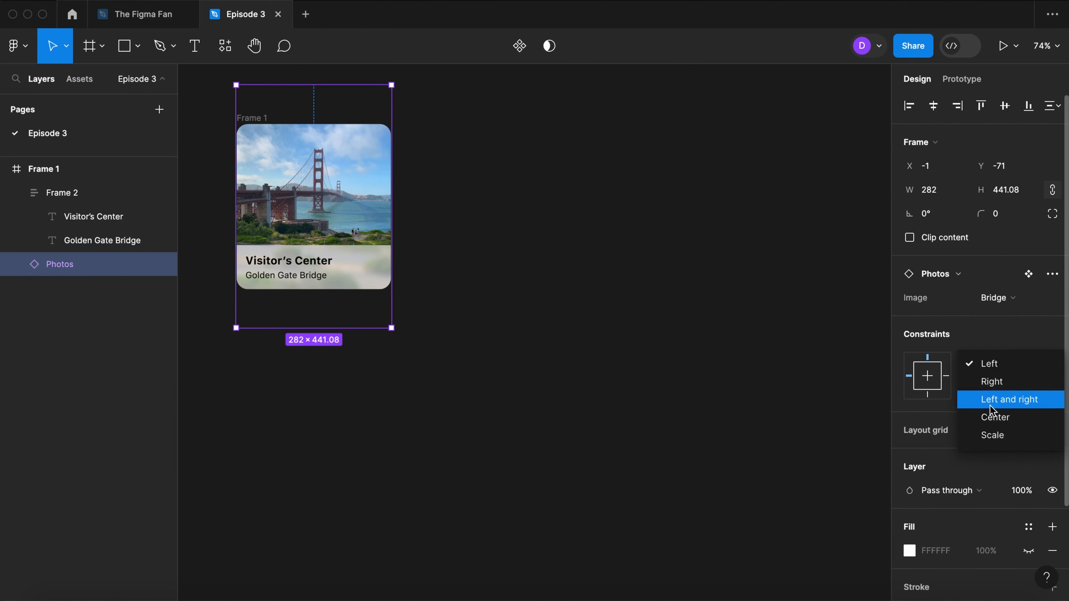
click(991, 436)
click(993, 387)
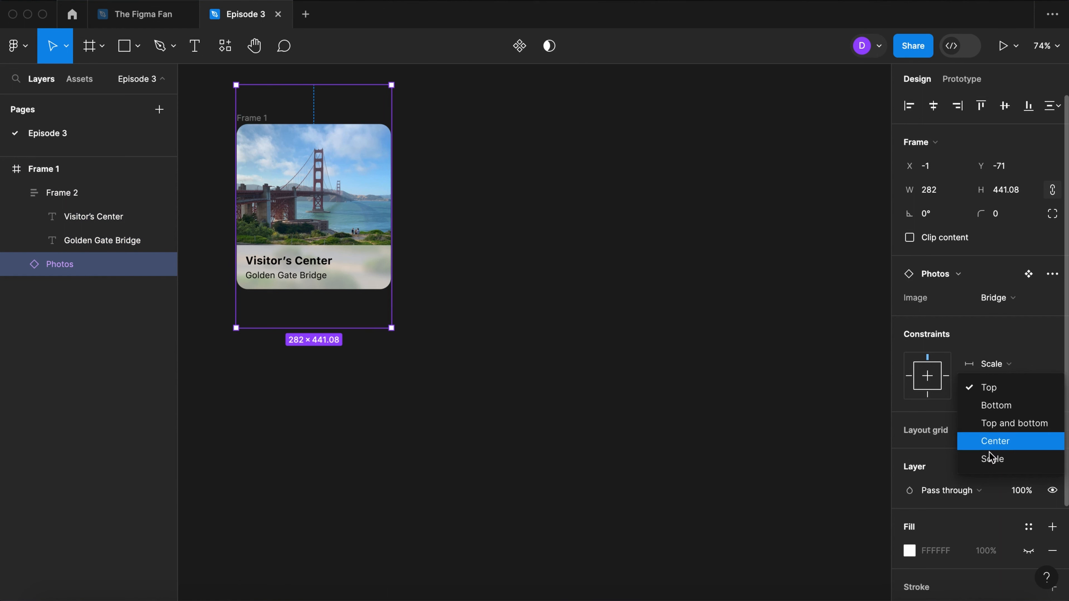
click(992, 459)
click(480, 222)
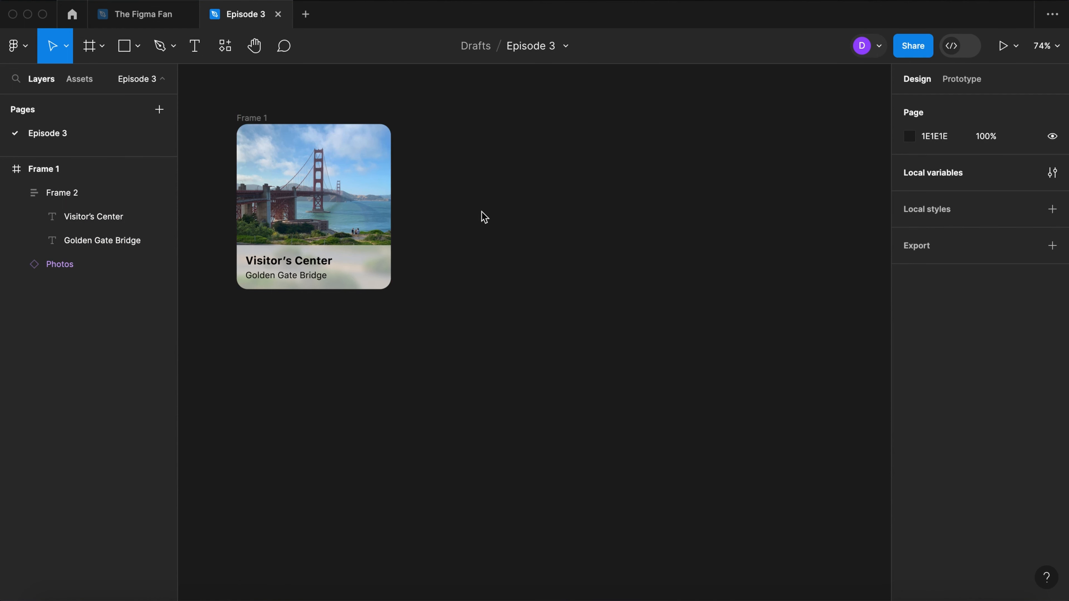
Step: Try resizing the photo card from its corner to test the constraints
click(249, 119)
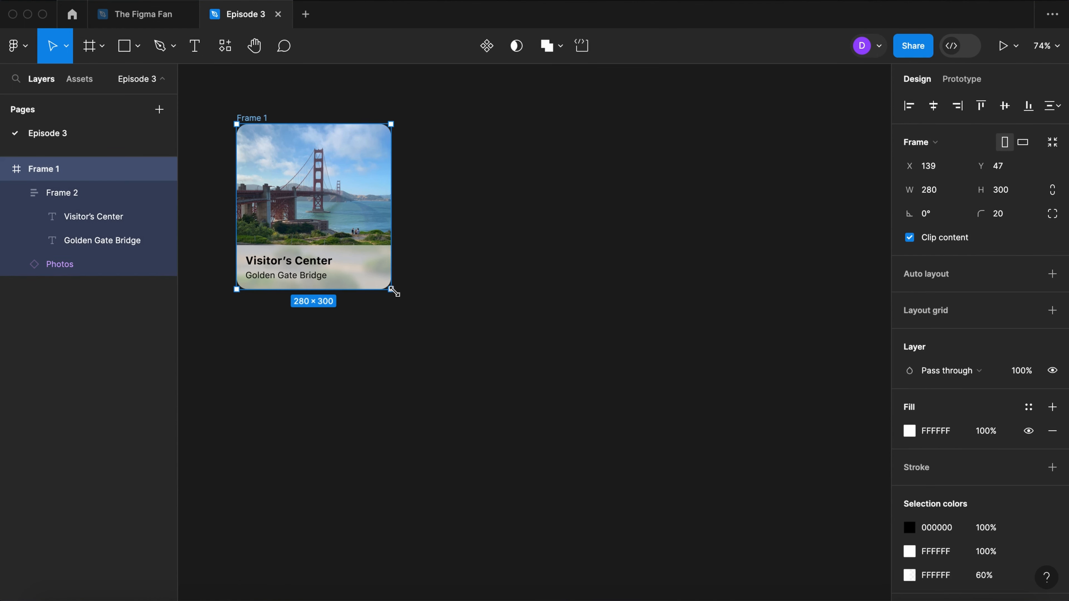
mouse_move(394, 292)
mouse_down()
mouse_move(423, 352)
mouse_move(496, 363)
mouse_move(517, 329)
mouse_move(504, 273)
mouse_move(406, 310)
mouse_move(394, 293)
mouse_up()
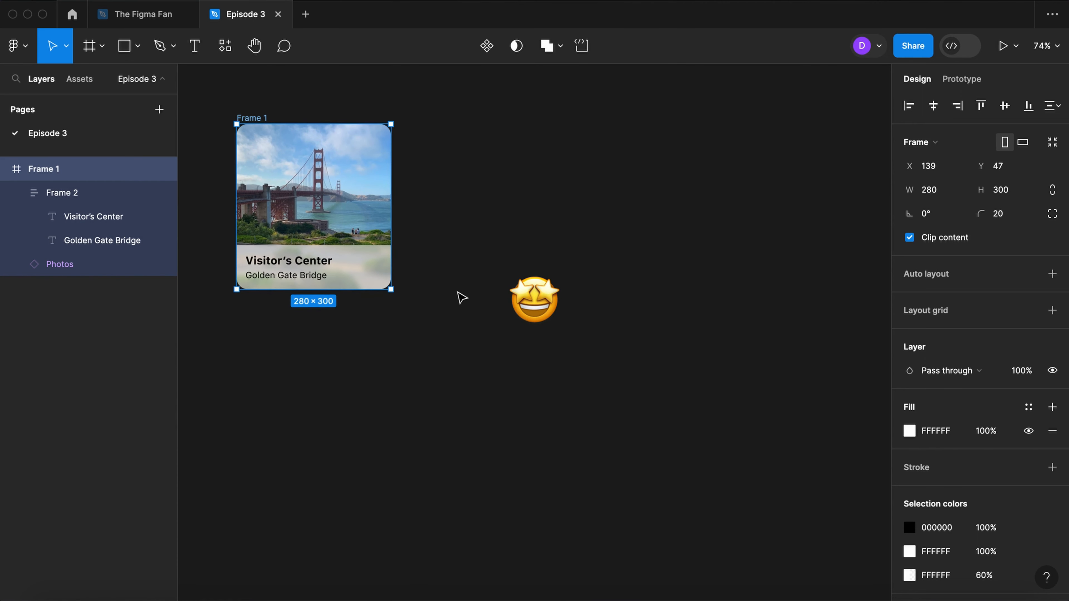
click(461, 300)
Step: Duplicate the photo card to the right and switch the copy's image to Rail, positioned at X -32, Y -1
drag(253, 122, 443, 123)
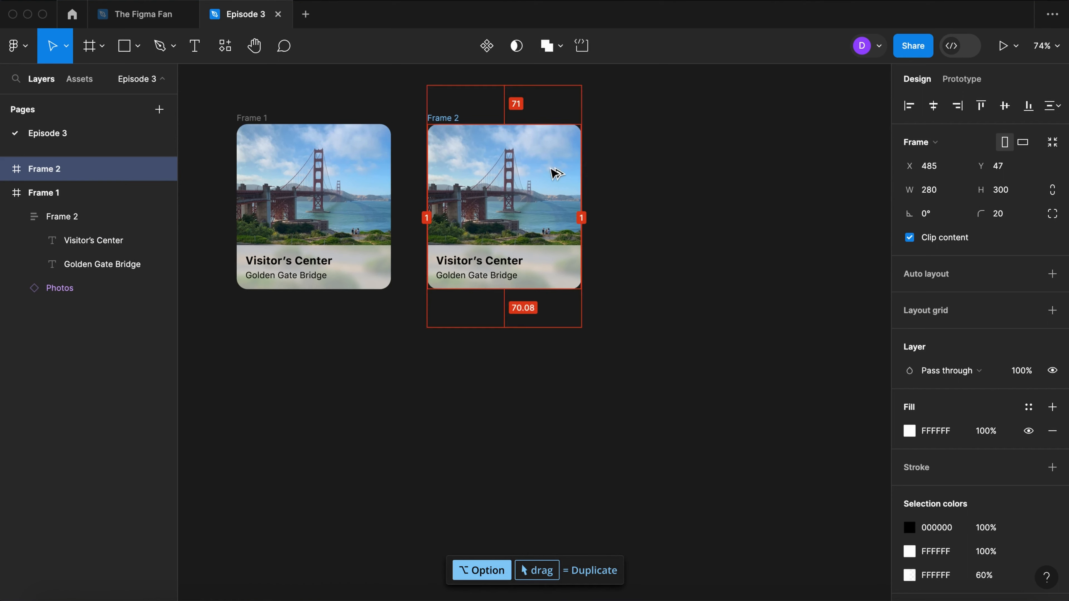
click(611, 186)
click(551, 196)
click(551, 195)
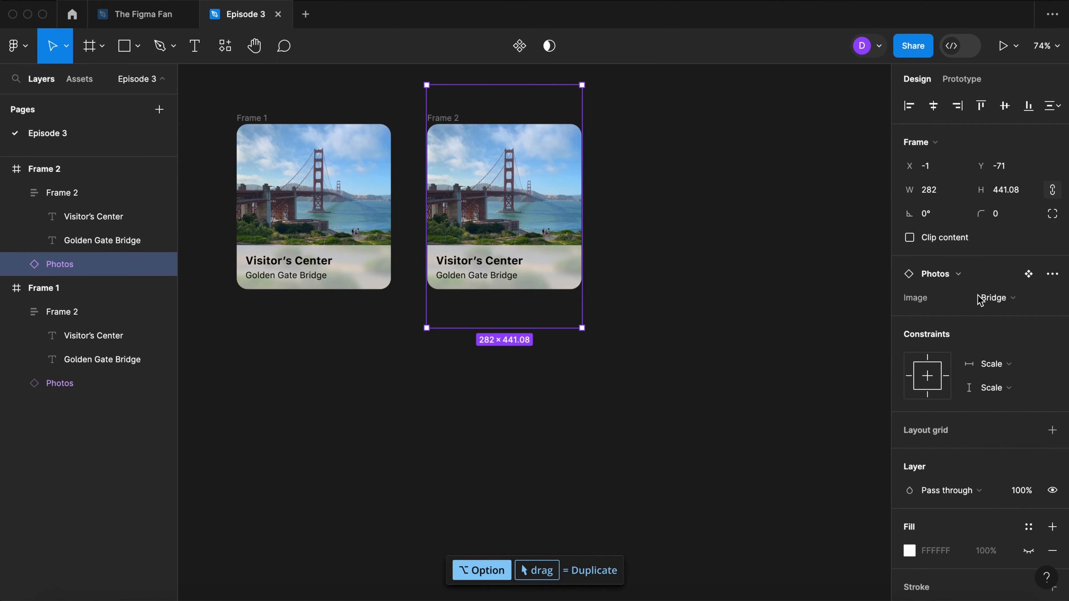
click(1015, 308)
click(989, 322)
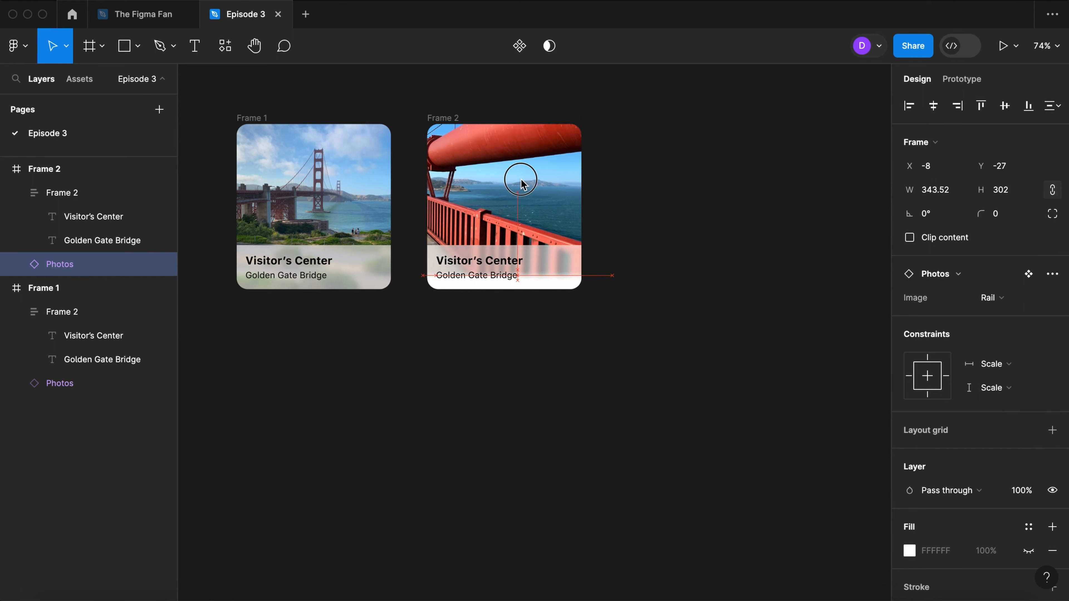
mouse_move(521, 184)
mouse_down()
mouse_move(507, 198)
mouse_move(512, 185)
mouse_up()
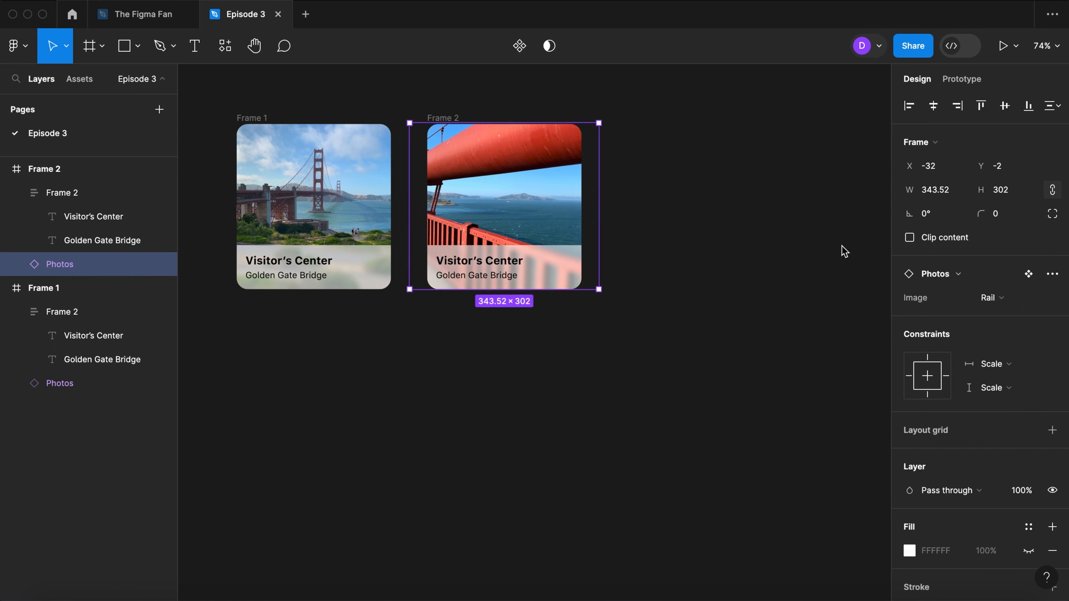
click(729, 265)
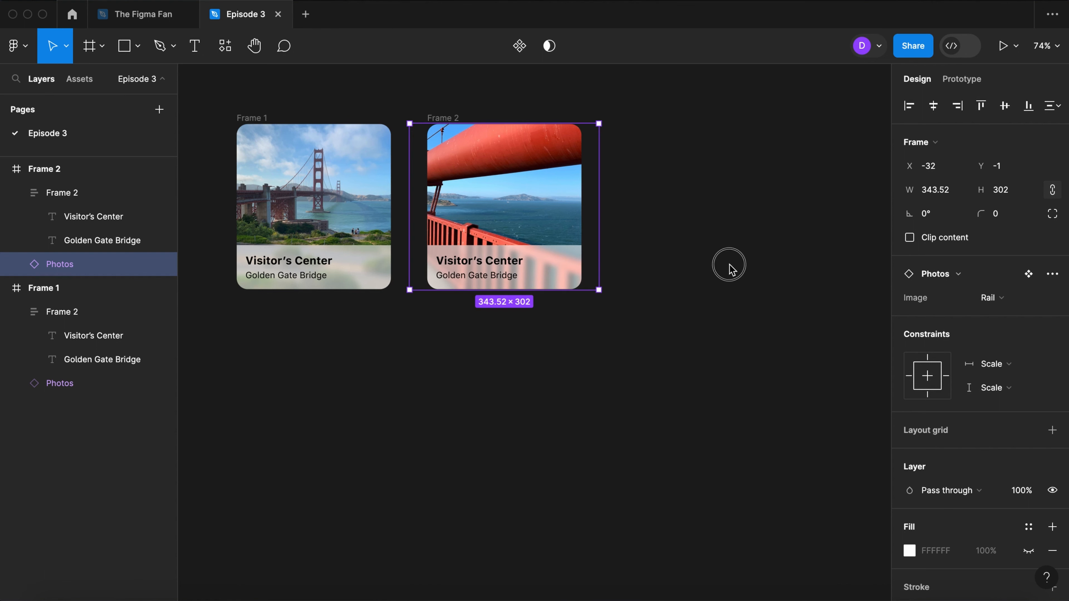
Step: Change the second card's heading to "The View"
double_click(492, 261)
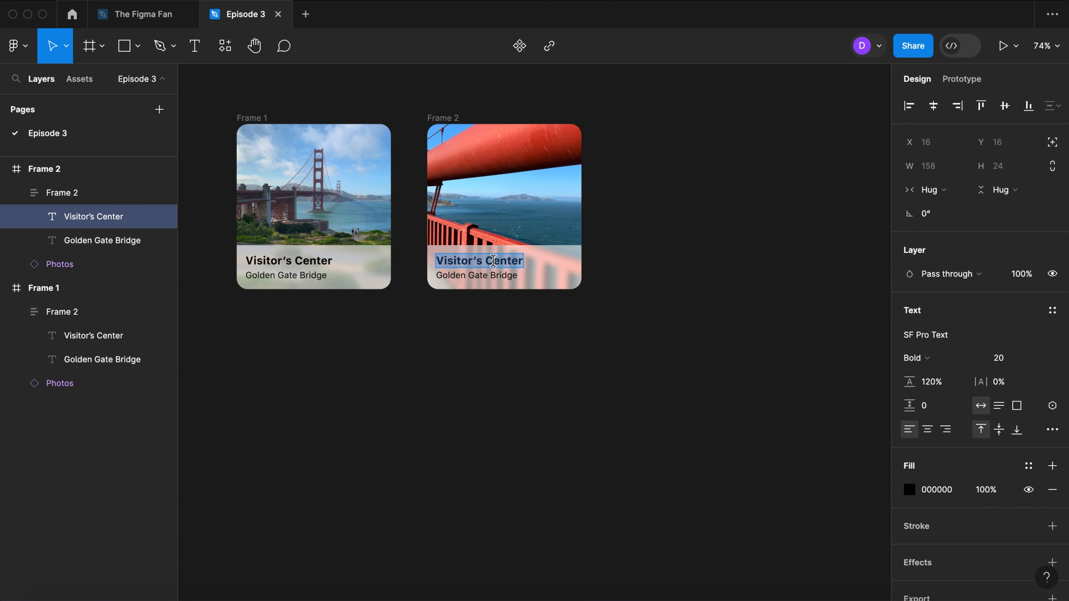
text(The View)
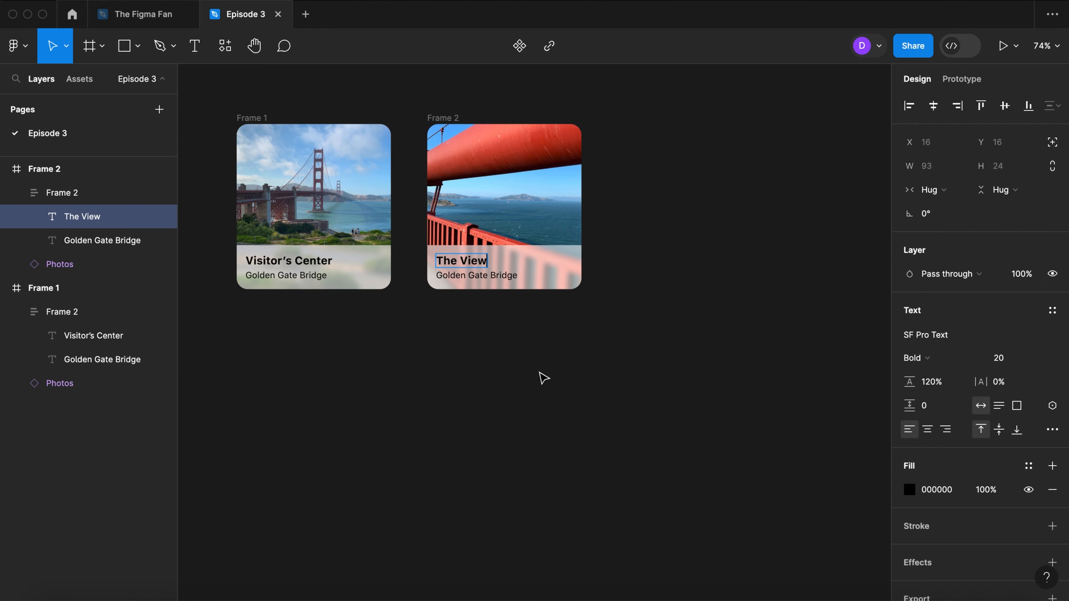
key(Escape)
click(602, 325)
Step: Duplicate the second card to the right and switch the copy's photo to the iron ring image
scroll(618, 324, down, 5)
scroll(618, 324, right, 4)
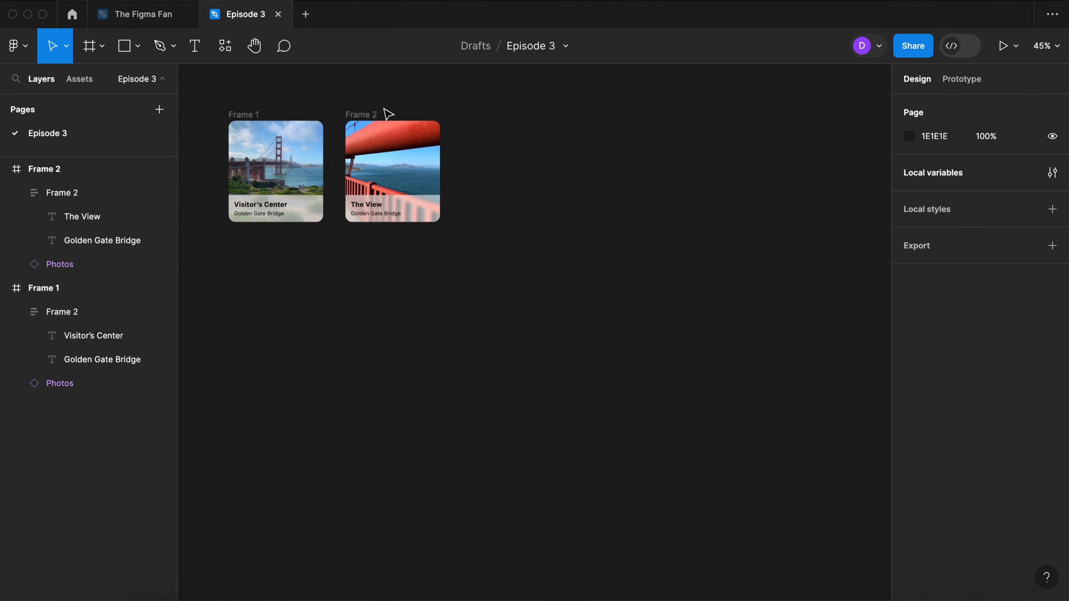
drag(366, 115, 479, 115)
double_click(503, 164)
click(990, 298)
click(991, 317)
Step: Set the third card's heading to "The Strength" and duplicate the card to the right as a fourth card
drag(496, 175, 591, 115)
double_click(477, 206)
double_click(477, 206)
text(The Strength)
Step: Give the fourth card the bridge walkway photo, fitted inside its frame, and the heading "The Walkway"
double_click(616, 164)
click(991, 298)
click(993, 317)
drag(616, 164, 616, 188)
double_click(604, 205)
text(The Walkway)
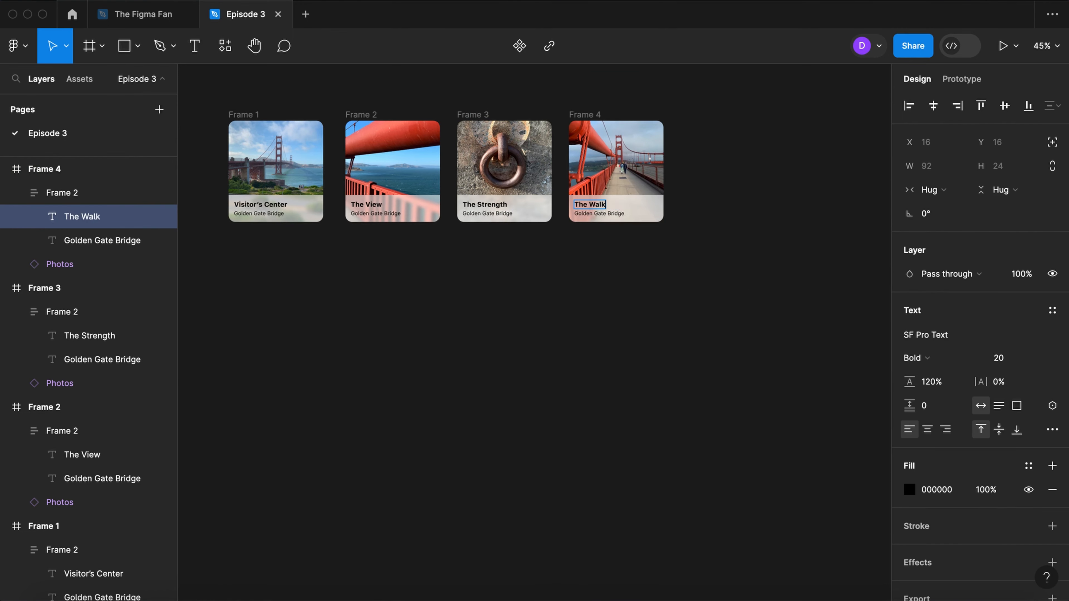
Step: Duplicate the fourth card to the right and give the copy the bay shoreline photo, repositioned inside the frame
drag(585, 114, 690, 114)
double_click(721, 160)
click(997, 298)
click(993, 316)
drag(731, 146, 719, 169)
Step: Change the fifth card's heading to "The Bay"
double_click(707, 206)
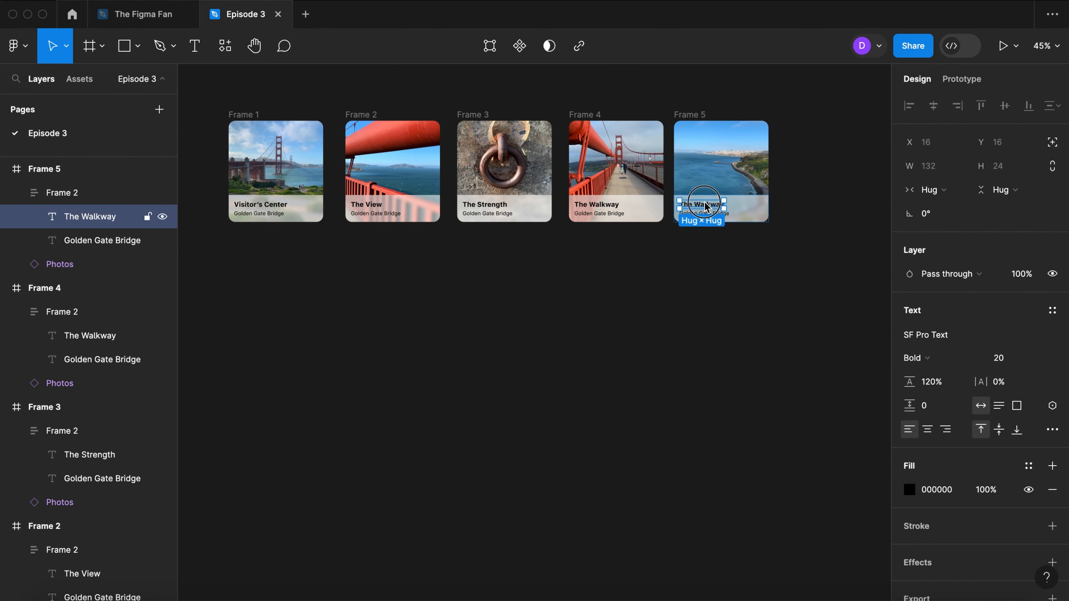
double_click(706, 205)
text(The Bay)
Step: Duplicate the fifth card to the right and switch the copy's image to Tower, positioned at X -1, Y -70
drag(687, 115, 792, 115)
double_click(825, 164)
click(993, 298)
click(993, 316)
drag(821, 181, 830, 161)
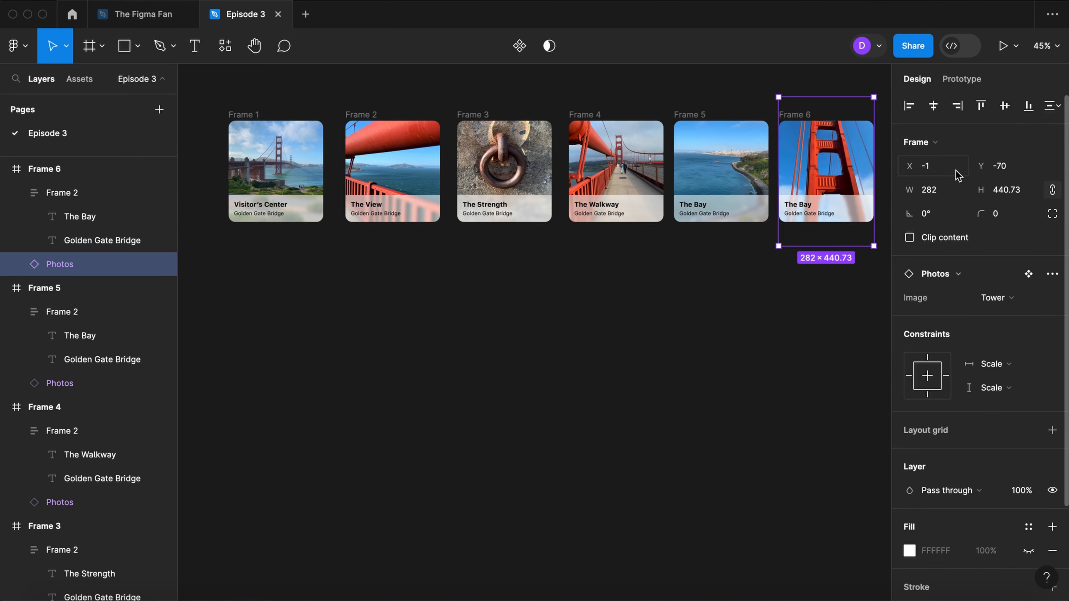
Step: Change the sixth card's heading to "South Tower"
double_click(798, 205)
text(South Tower)
key(Escape)
drag(780, 261, 751, 271)
click(820, 308)
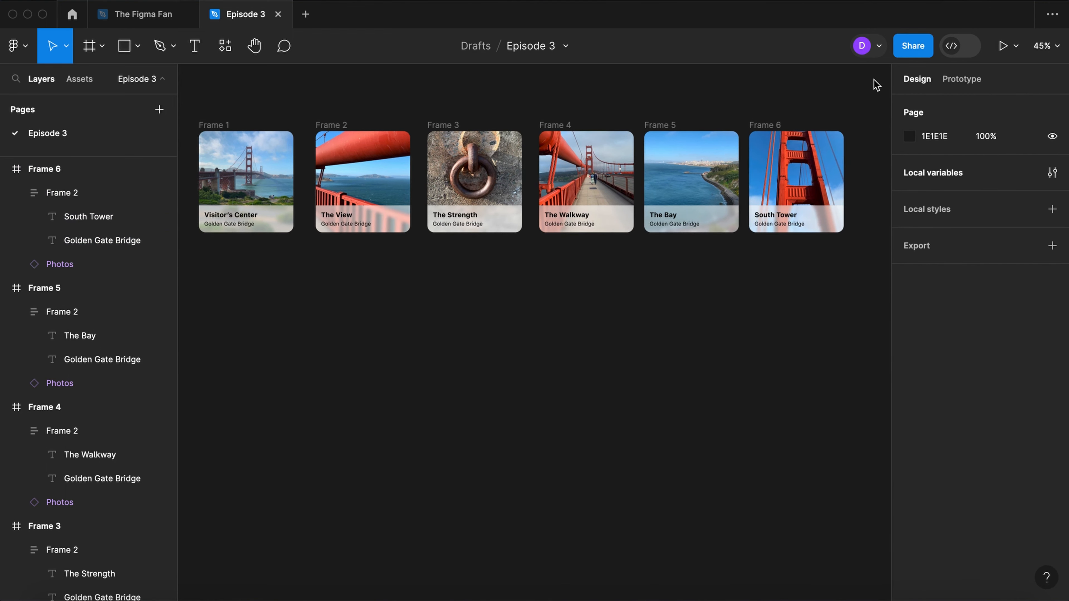
Step: Wrap all six photo cards in a horizontal auto layout frame
drag(868, 95, 286, 273)
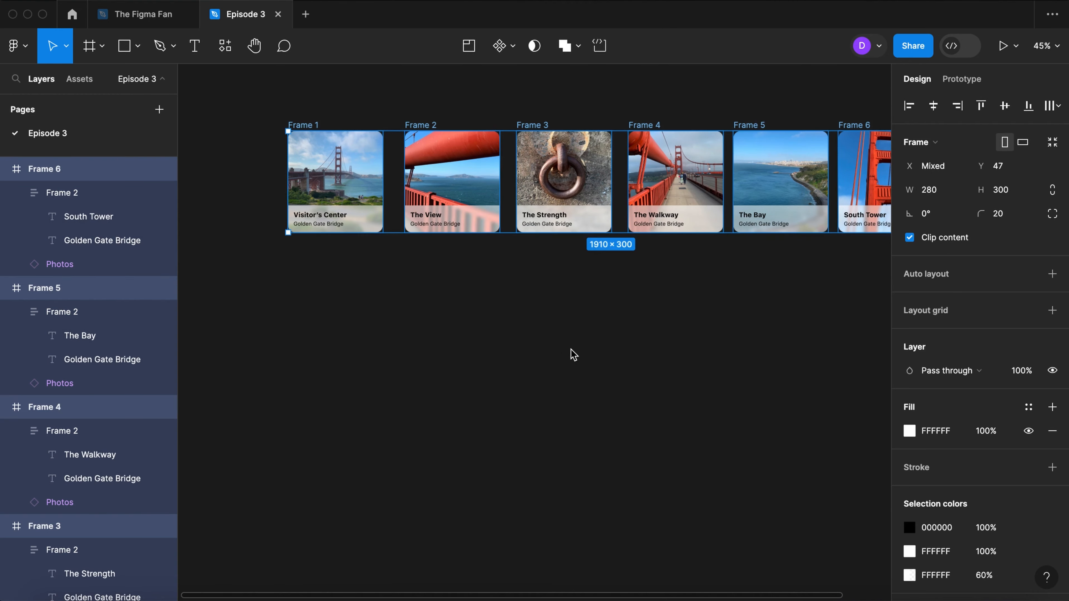
key(shift+a)
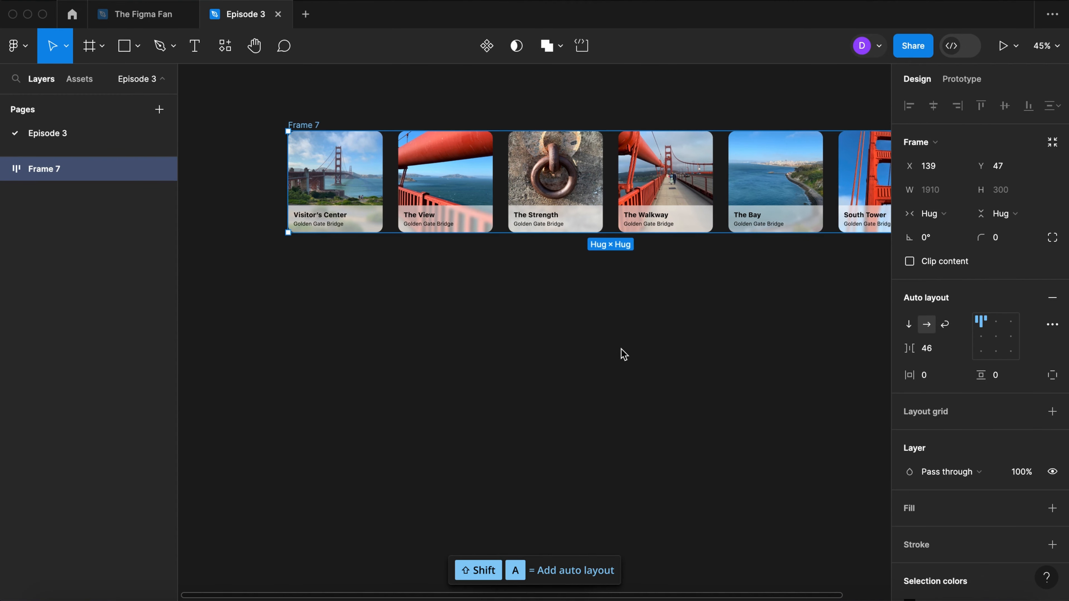
drag(682, 344, 613, 360)
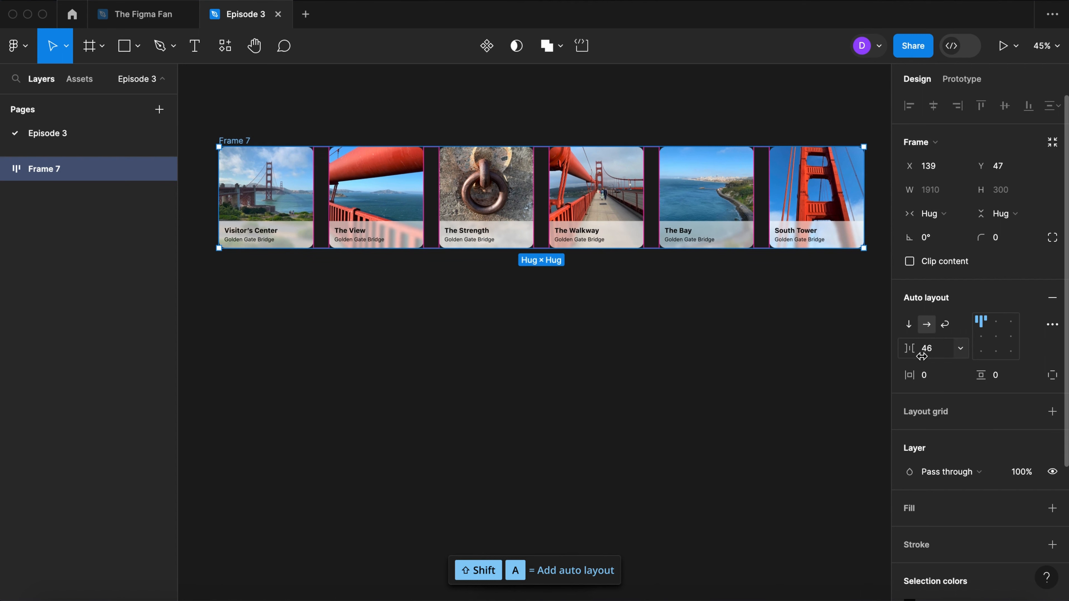
Step: Set the card row's auto layout to wrap, with horizontal and vertical gaps of 40
click(945, 326)
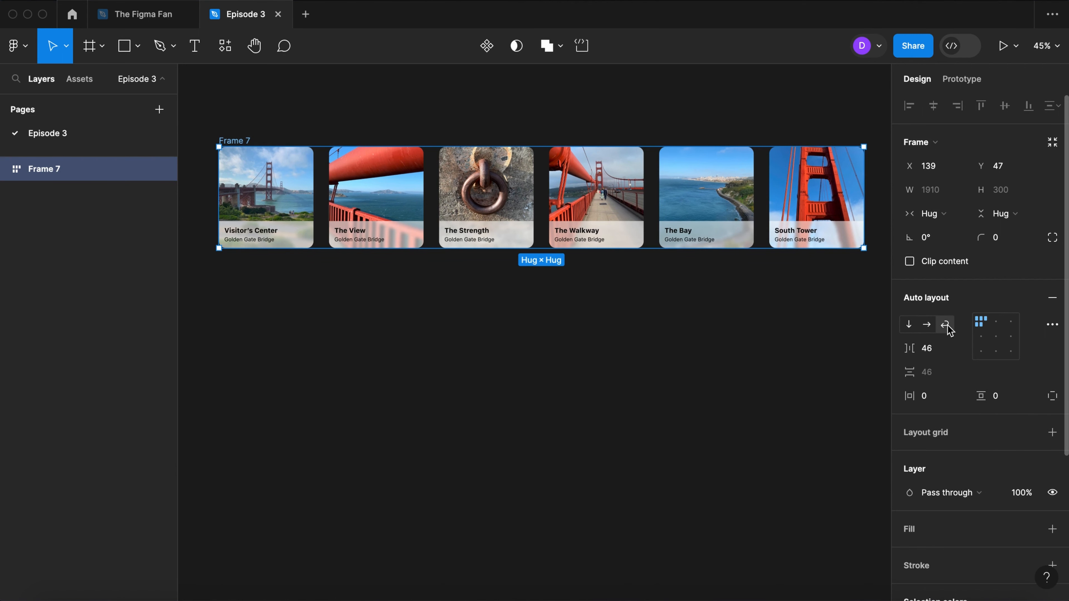
click(941, 354)
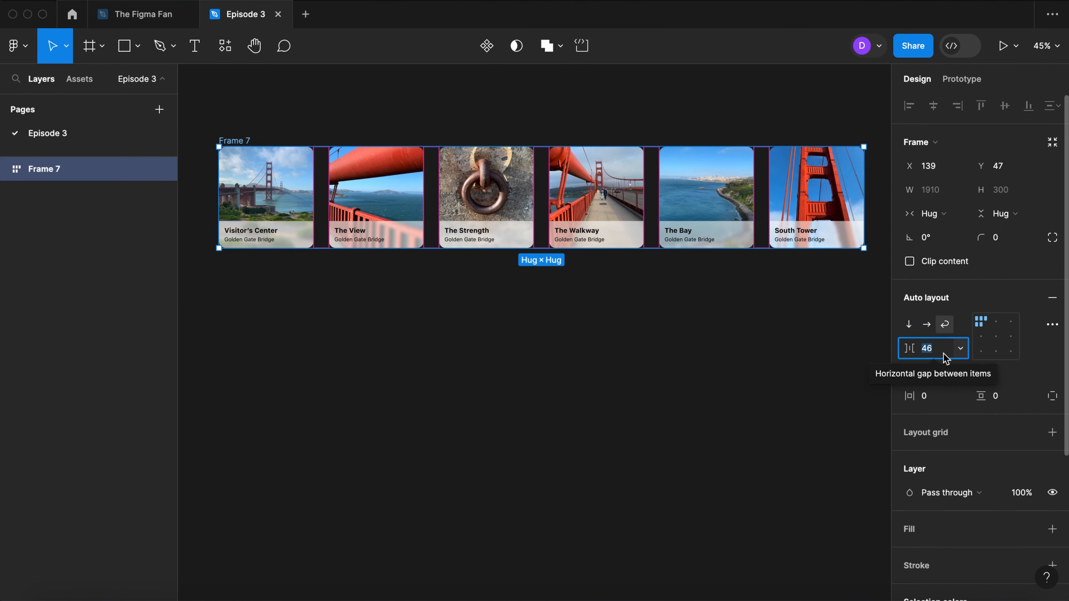
text(40)
key(Tab)
text(40)
key(Return)
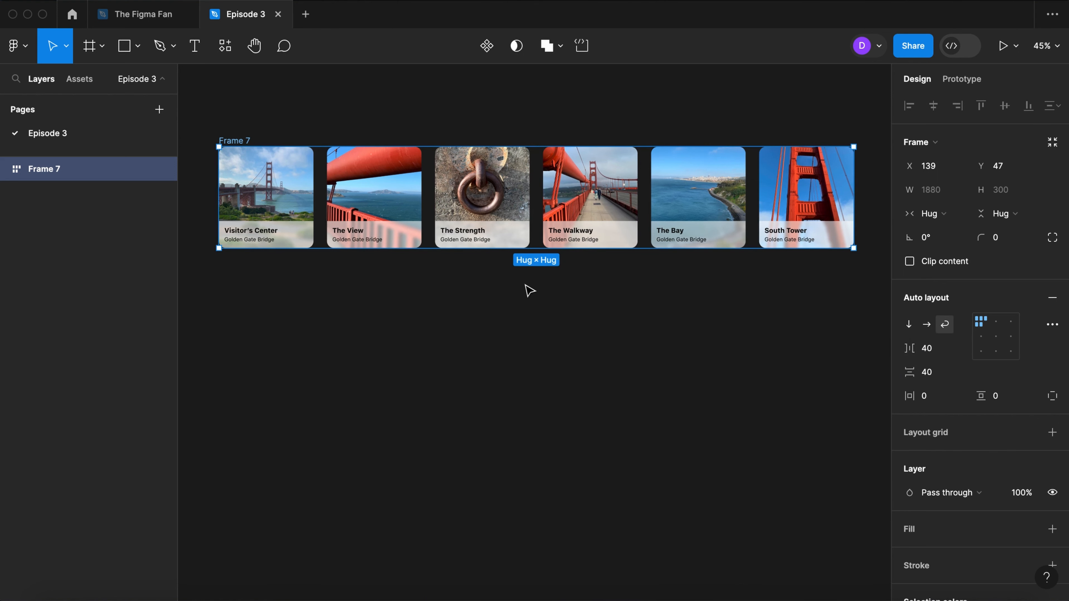
click(539, 301)
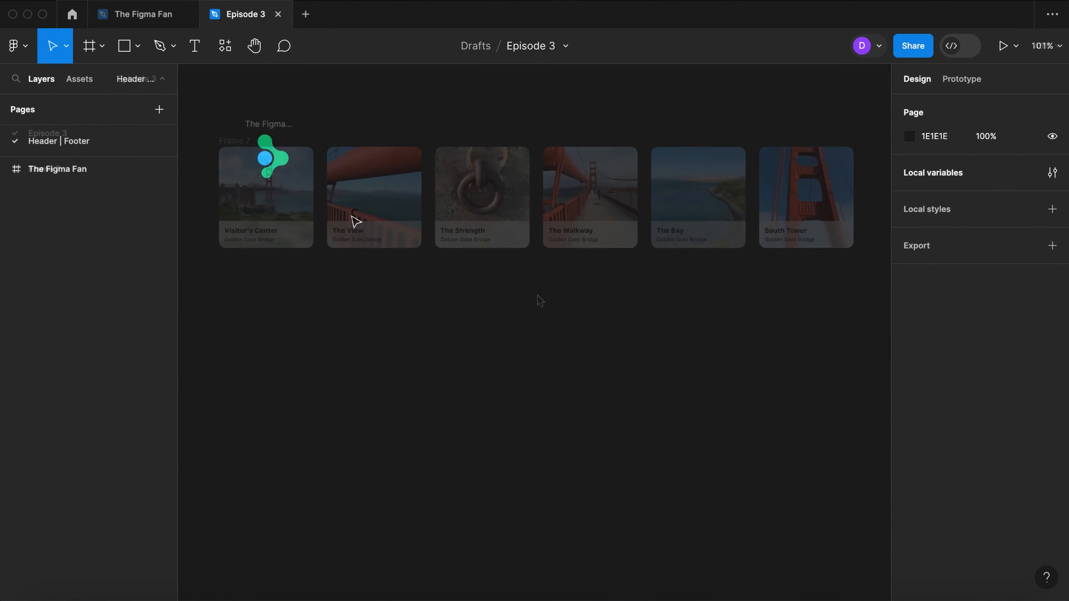
Step: Add the text "The Figma Fan is also a fan of The Golden Gate Bridge" beside the logo on the Header | Footer page
key(t)
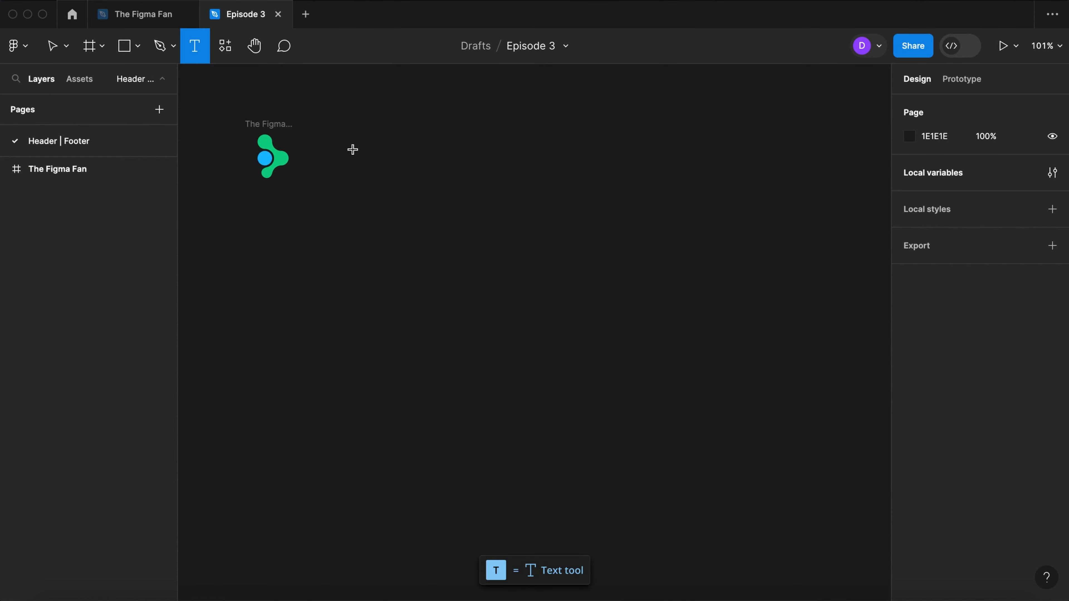
click(352, 150)
text(The Figma Fan is also a fan of The Golden Gate Bridge)
key(Escape)
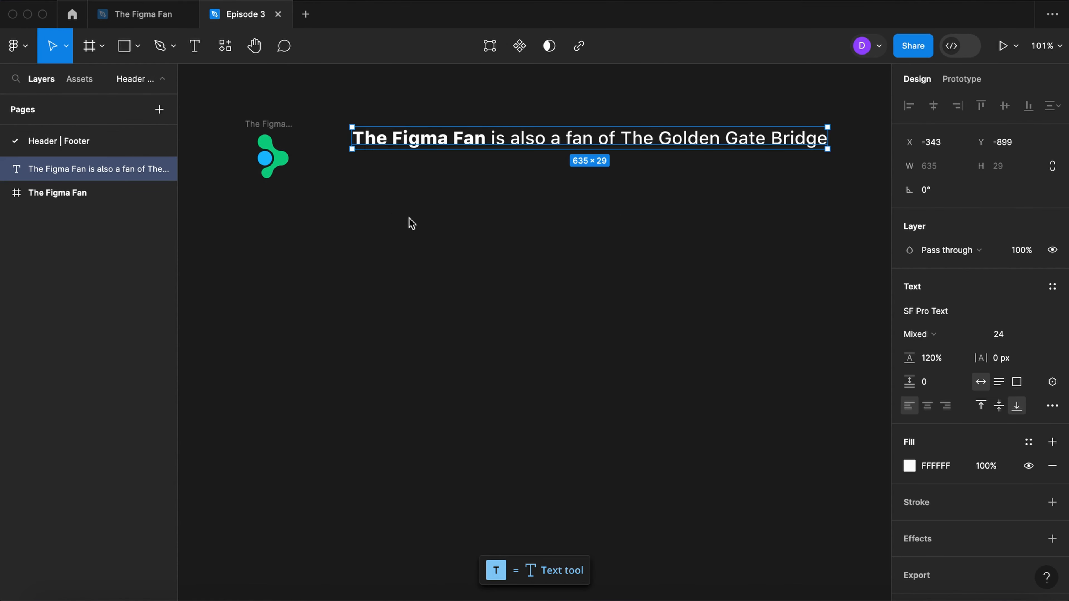
Step: Move the header text beside the logo and wrap both in a horizontal auto layout frame with a gap of 10
drag(411, 147, 384, 163)
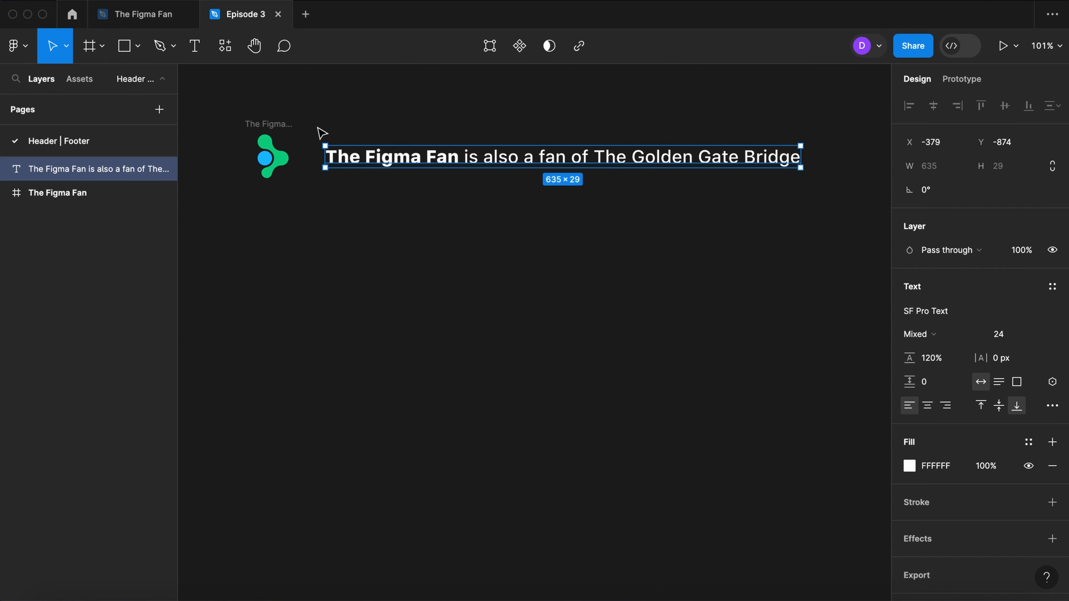
shift+click(269, 125)
key(shift+a)
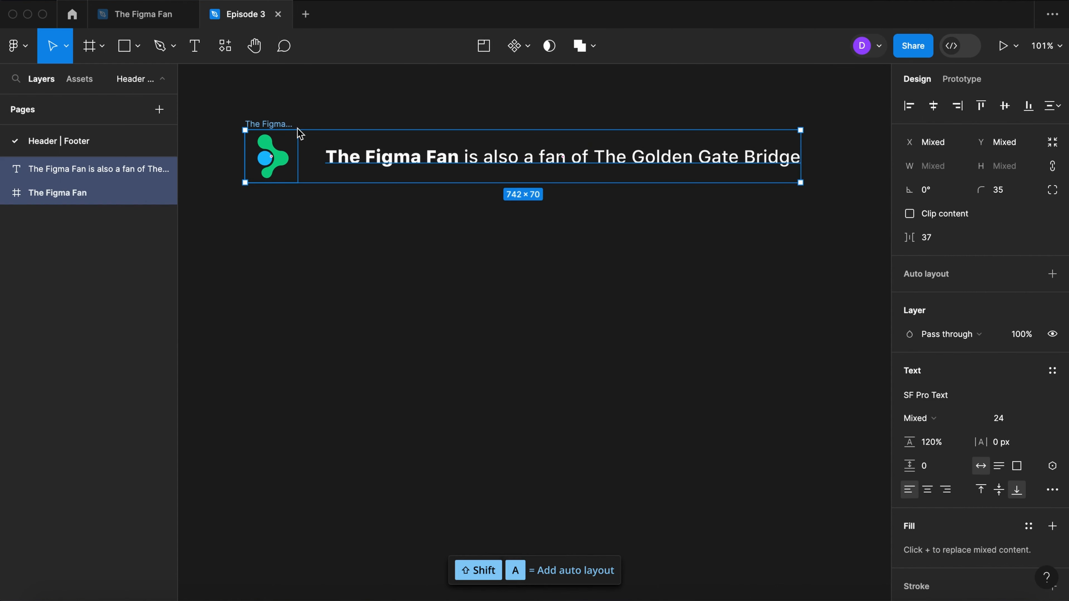
click(933, 348)
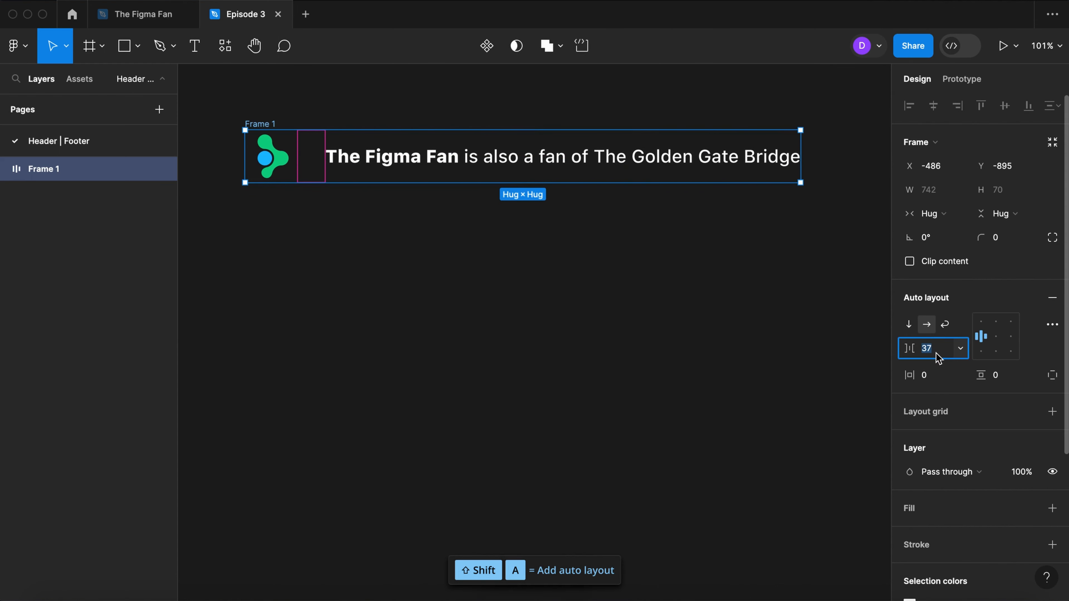
key(Return)
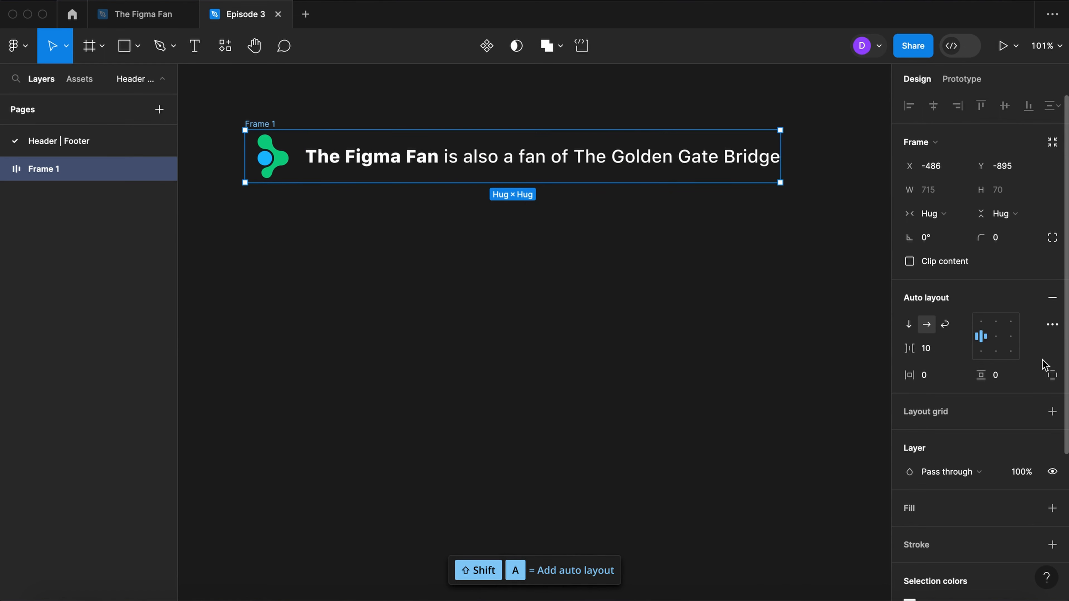
Step: Set only the bottom padding of the logo and text frame to 20
click(1052, 375)
click(1005, 406)
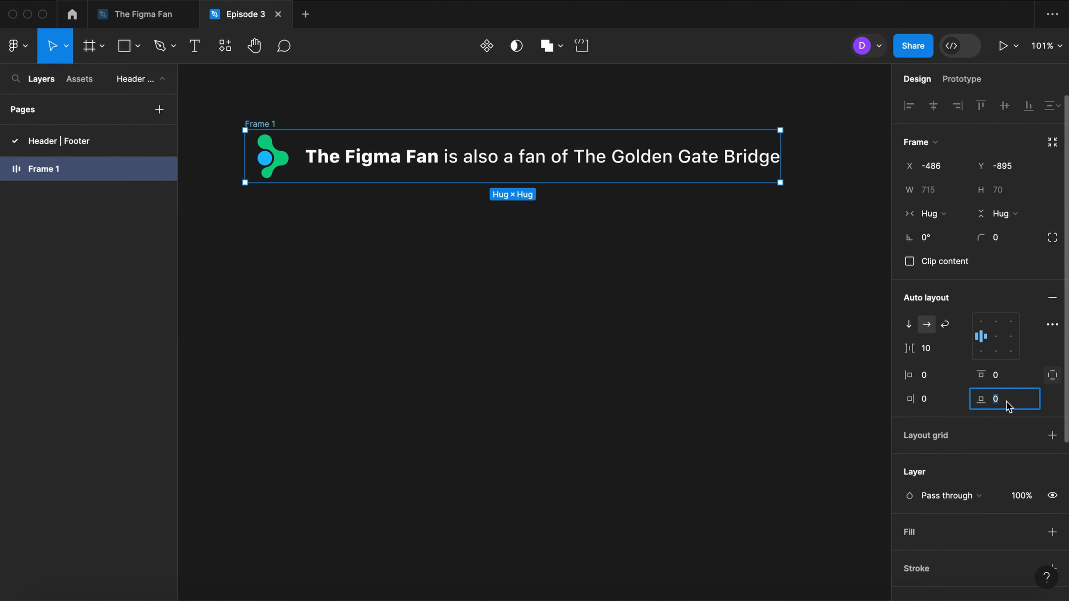
key(Return)
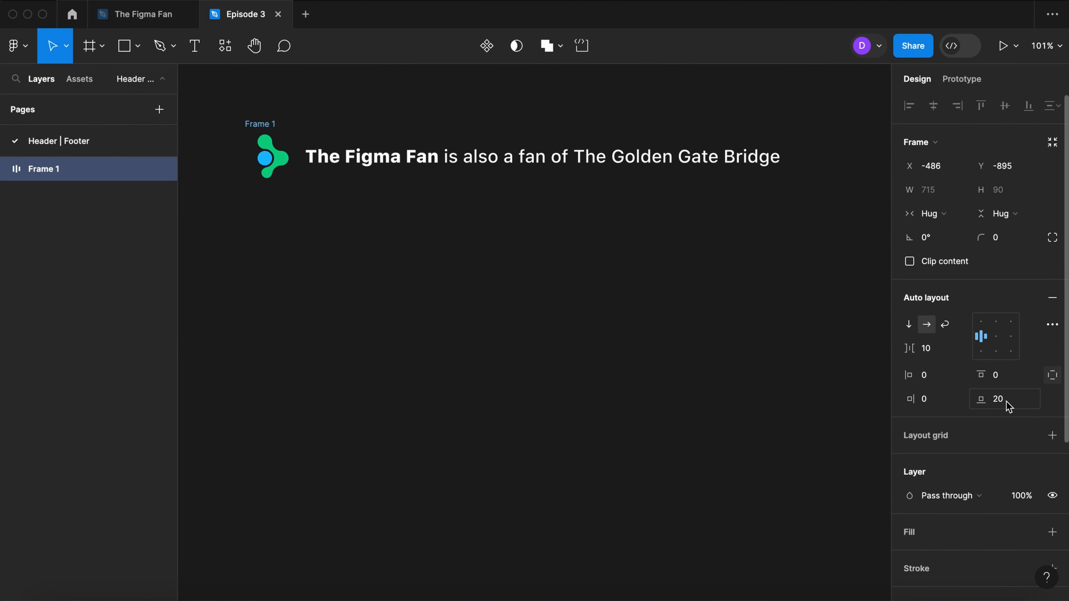
Step: Give the logo and text frame a white fill and a bottom-only stroke in 999999
scroll(1040, 484, down, 5)
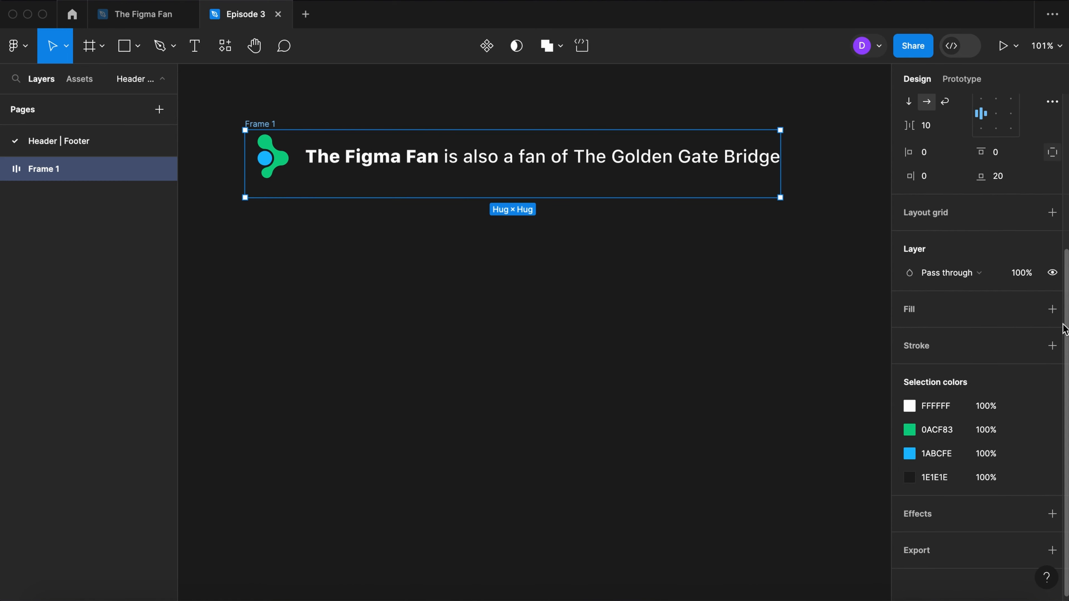
click(1052, 308)
click(1052, 370)
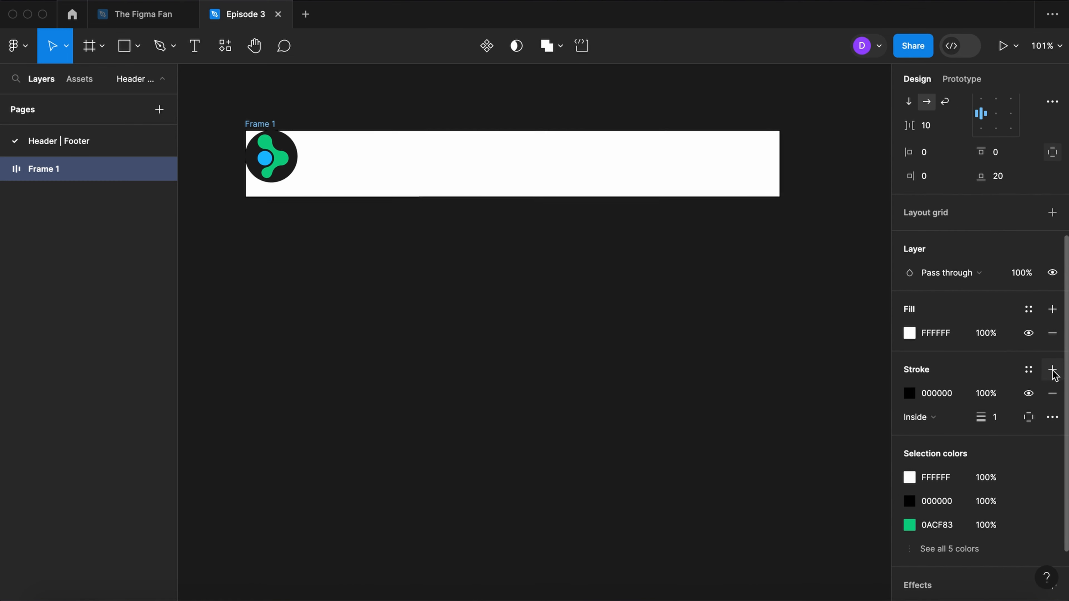
click(1028, 416)
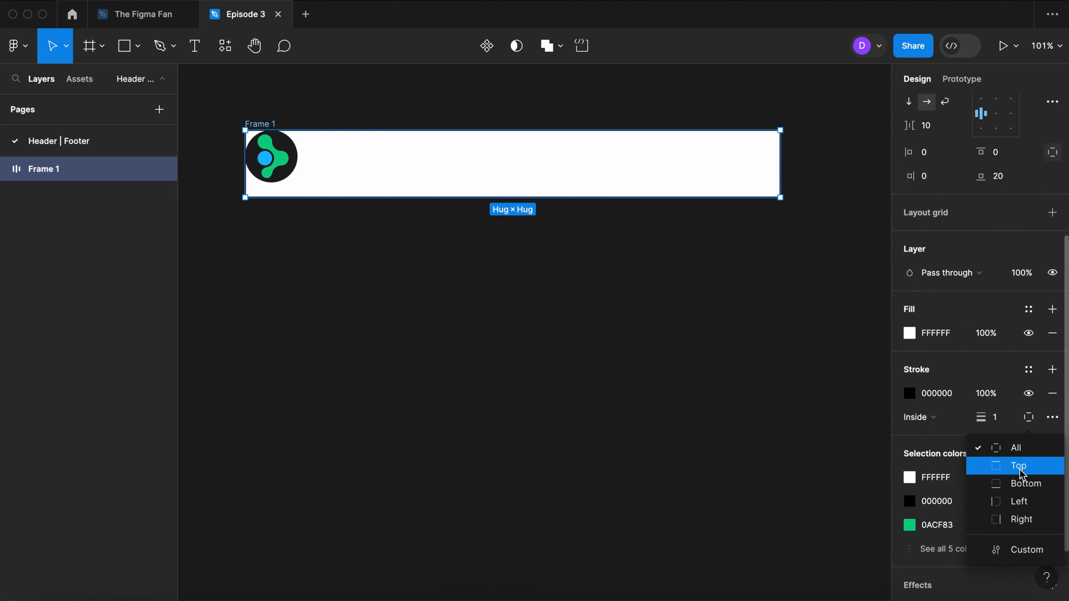
click(1024, 483)
click(944, 396)
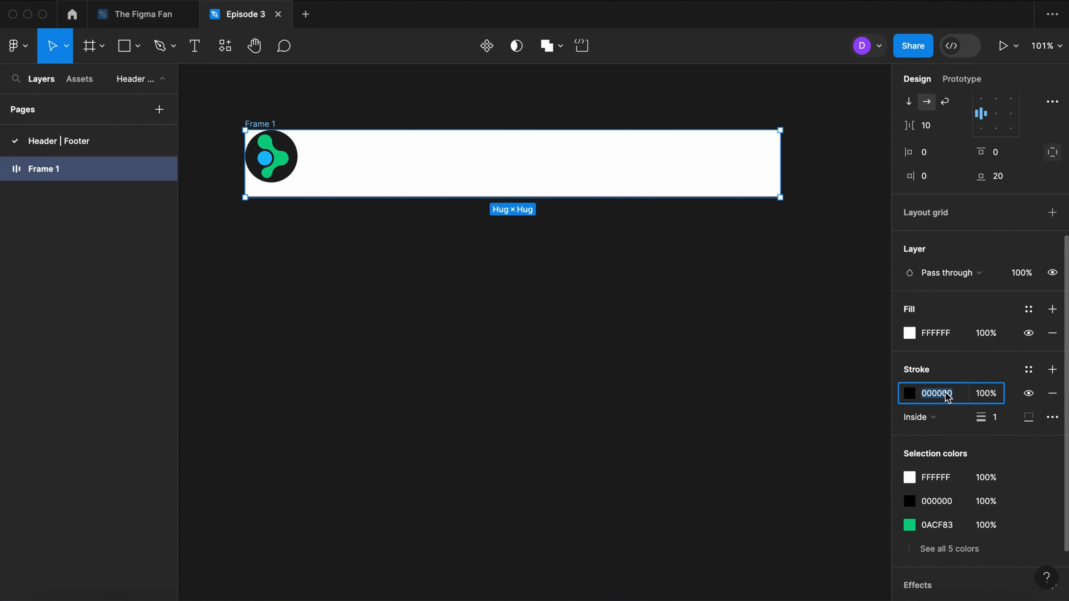
key(Return)
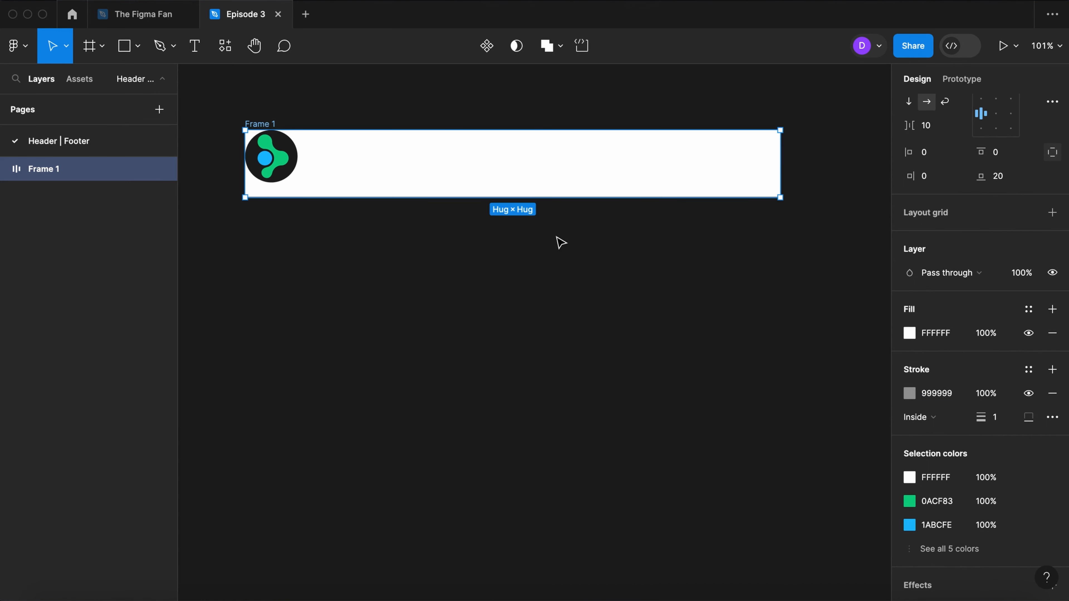
Step: Set the fill of the text inside the white frame to 333333
click(522, 248)
double_click(451, 161)
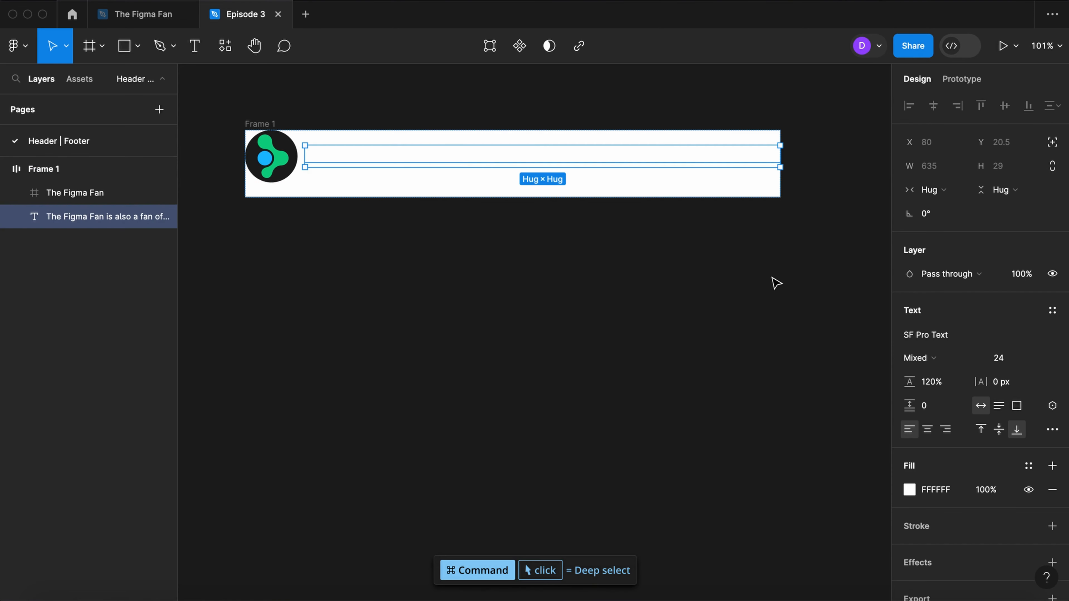
text(333)
key(Return)
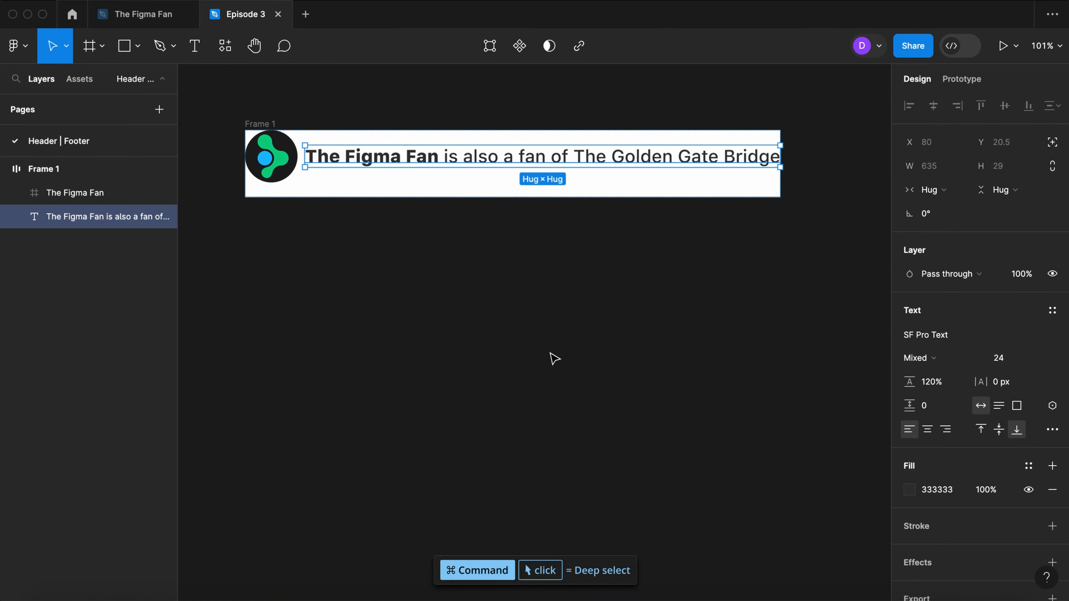
click(483, 295)
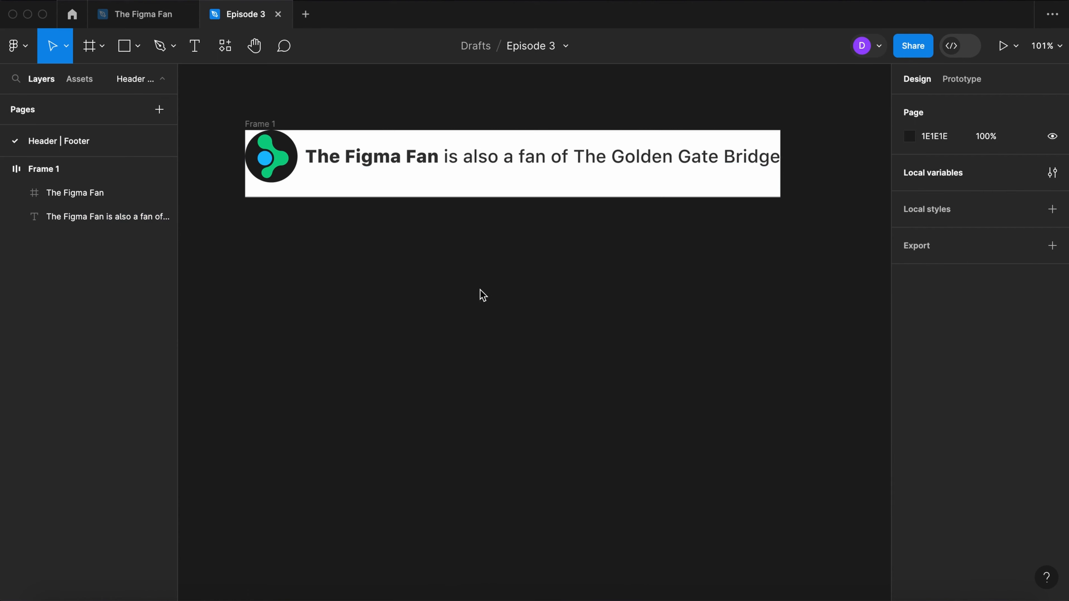
Step: Rename the frame holding the logo and text to "Header"
double_click(263, 123)
text(Header)
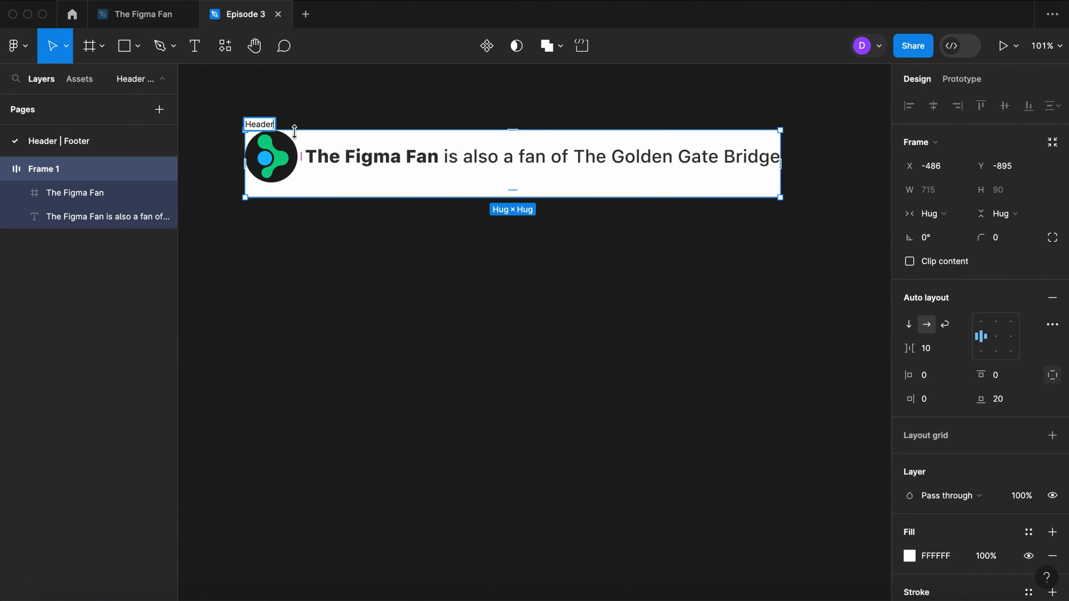
click(393, 352)
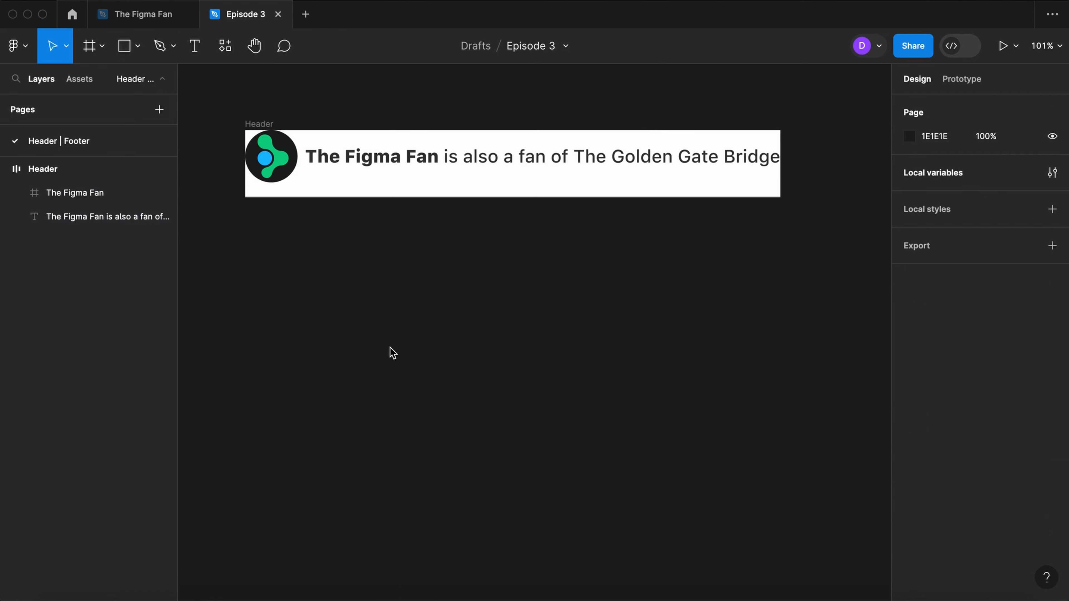
Step: Add the text "Footer" on the canvas below the header and reduce its font size
key(t)
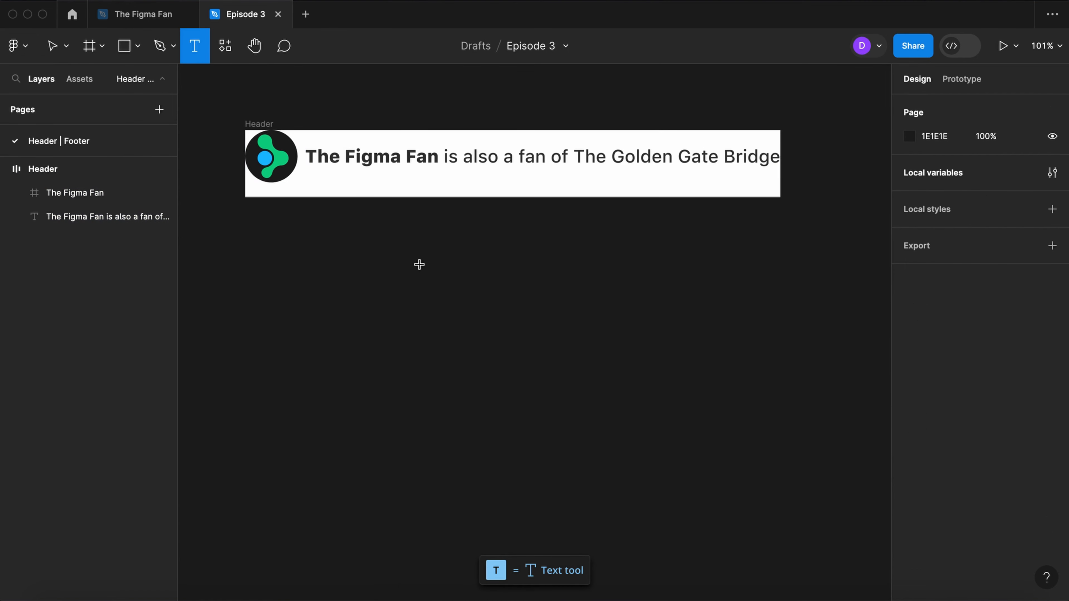
click(419, 264)
text(Footer)
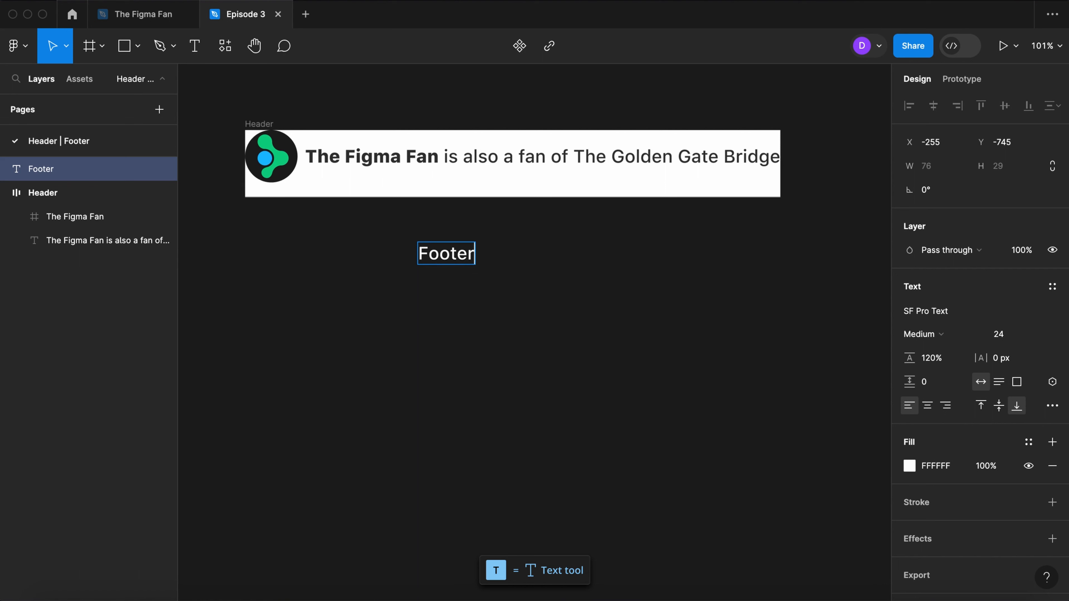
click(552, 338)
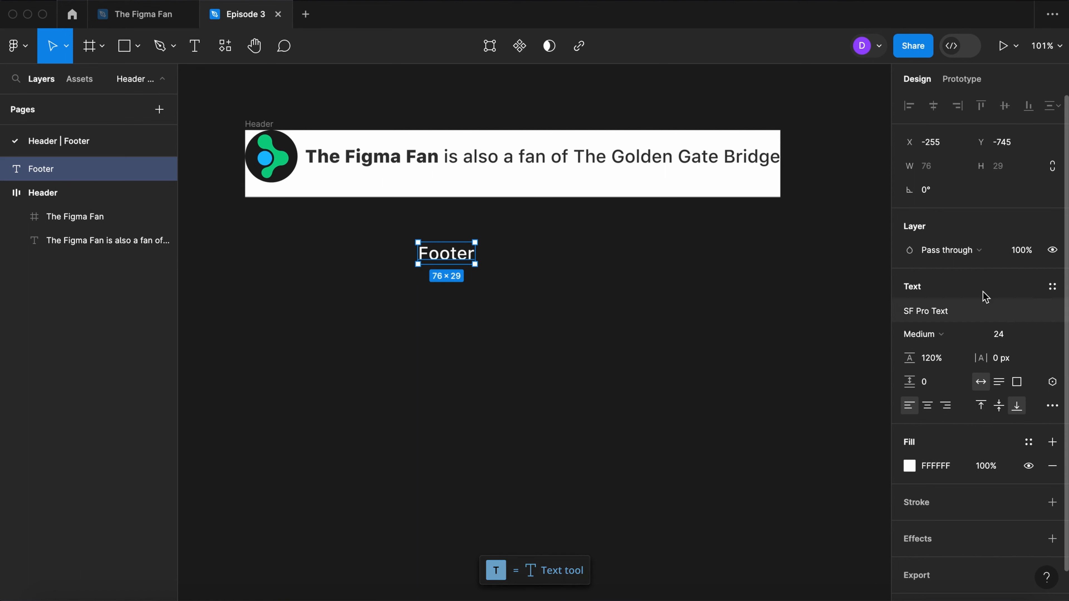
click(1010, 339)
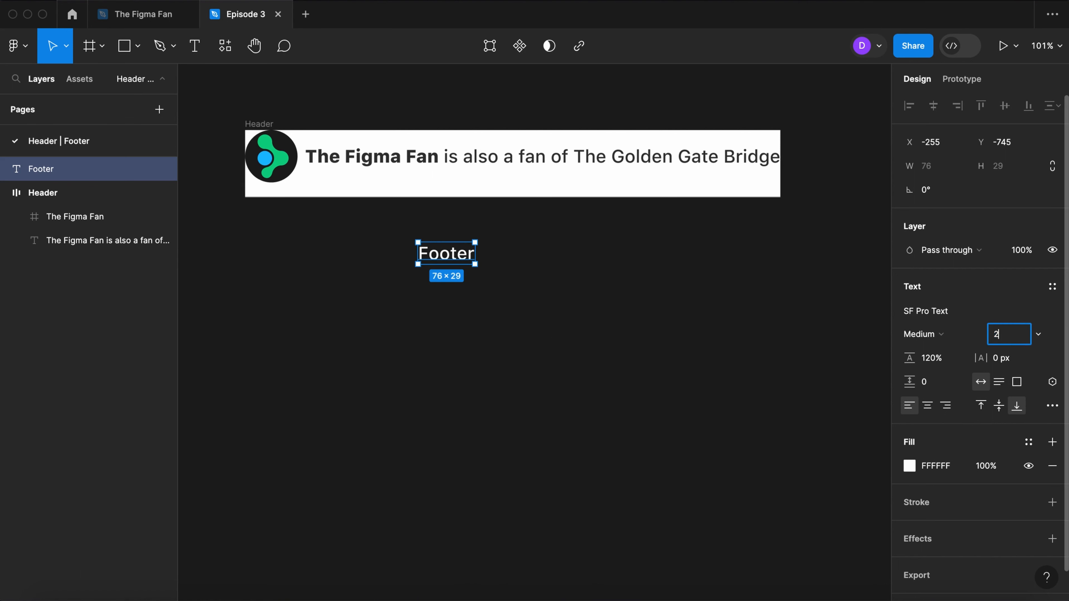
key(Return)
Step: Wrap the Footer text in an auto layout frame with horizontal padding 20 and vertical padding 30
key(shift+a)
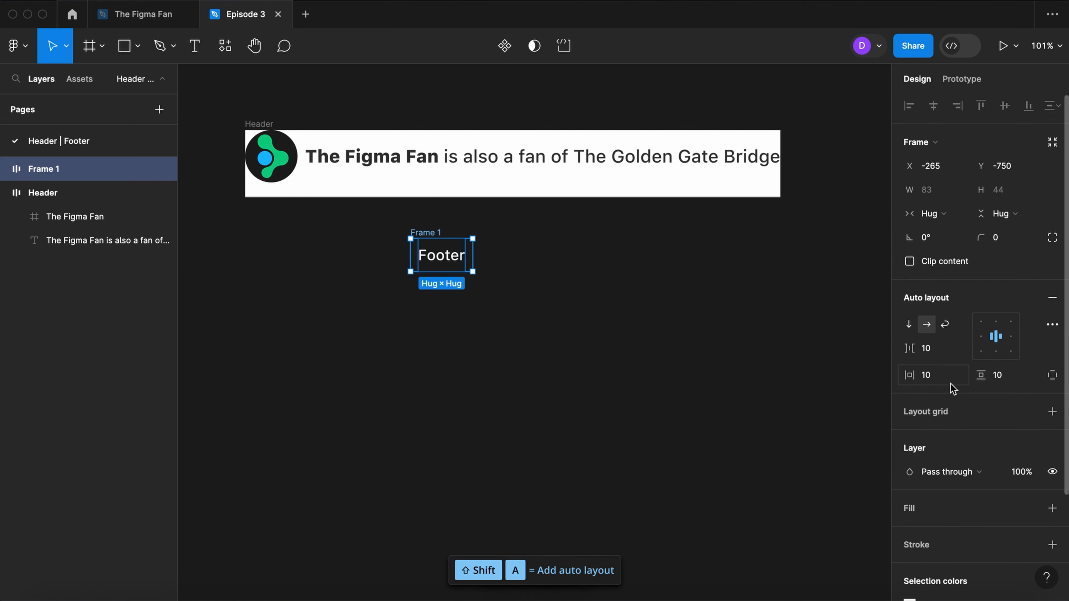
click(939, 380)
text(20)
key(Tab)
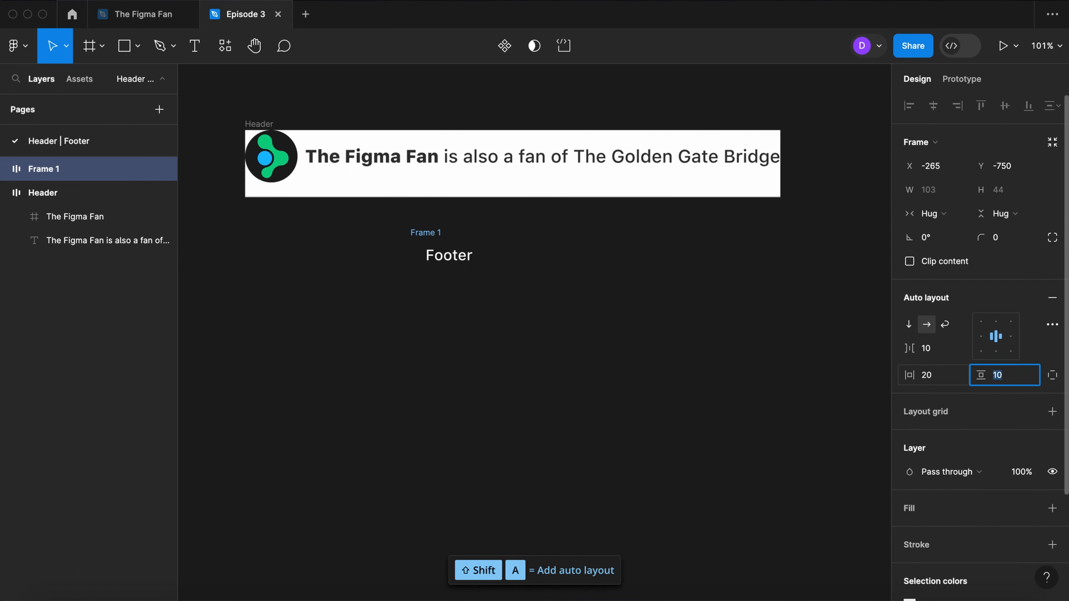
text(30)
key(Return)
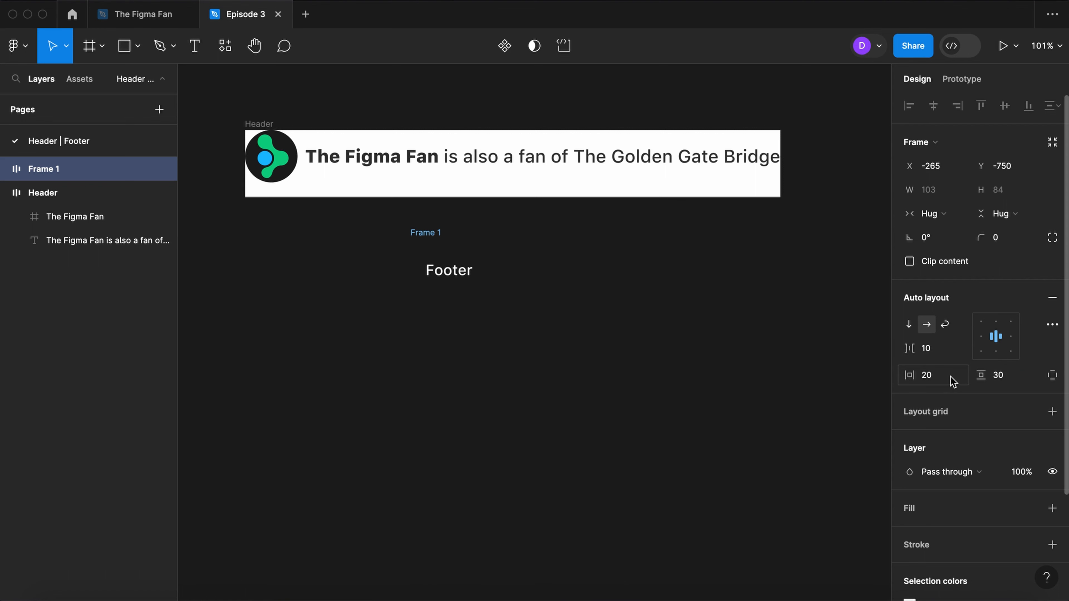
Step: Give the frame around the Footer text a 444444 fill
click(1052, 509)
scroll(942, 516, down, 1)
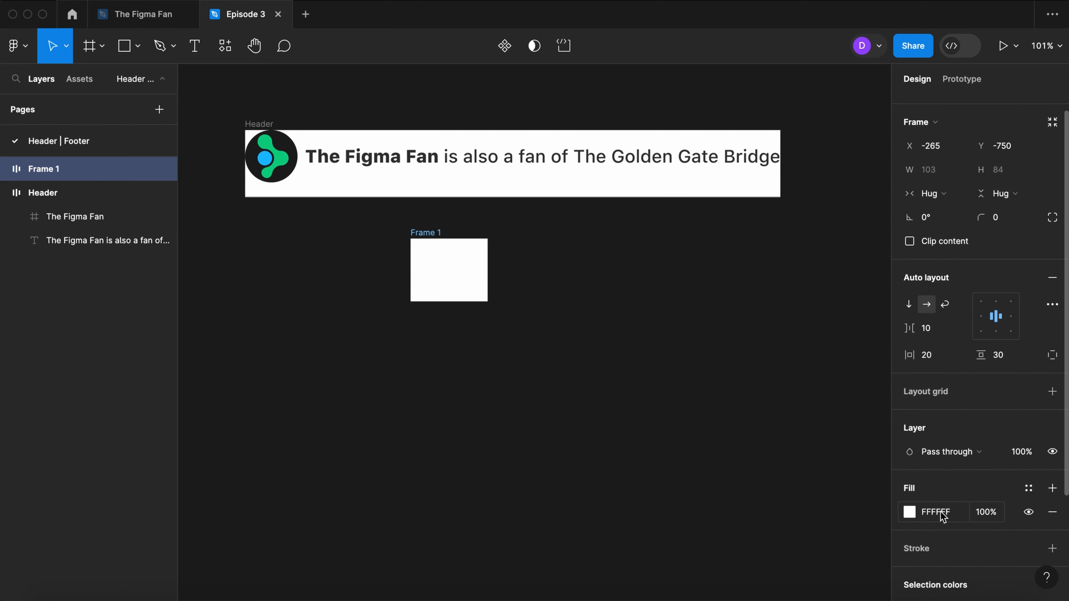
click(958, 520)
text(444)
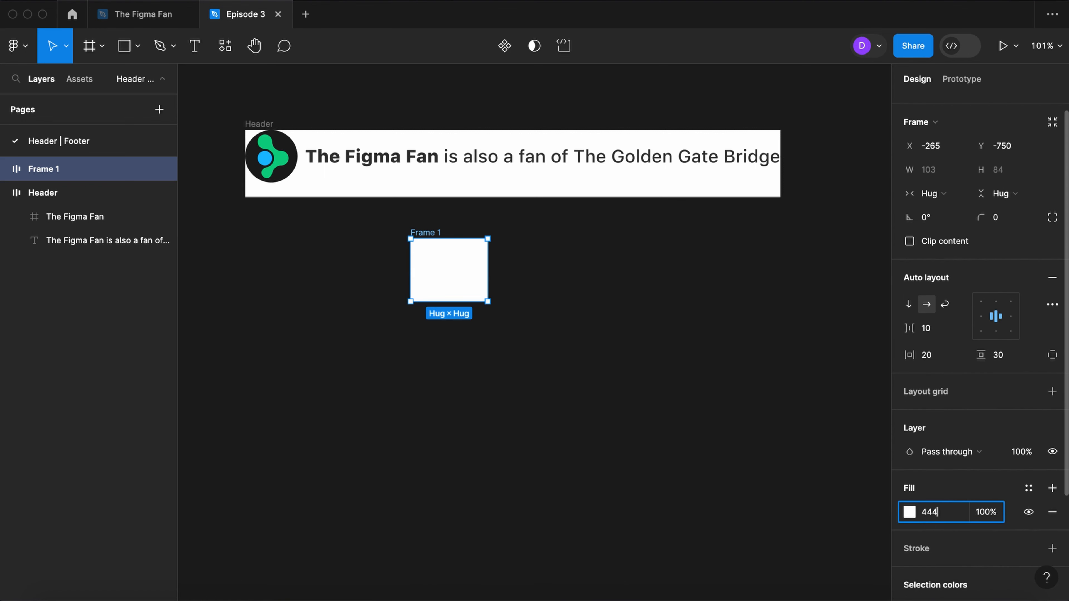
key(Return)
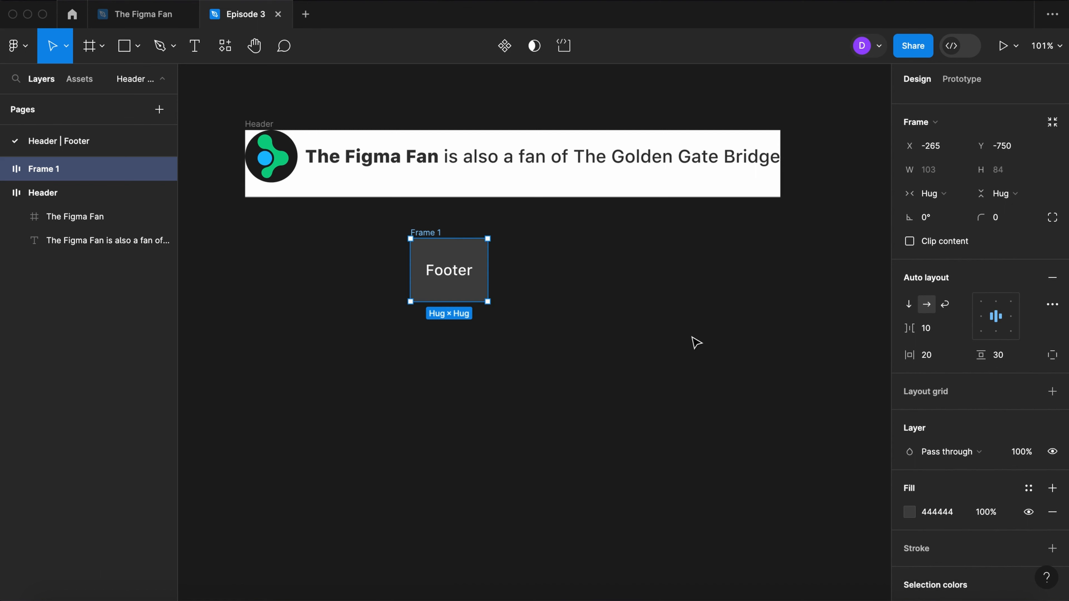
Step: Rename the dark frame around the Footer text to "Footer"
double_click(430, 232)
text(Footer)
click(558, 275)
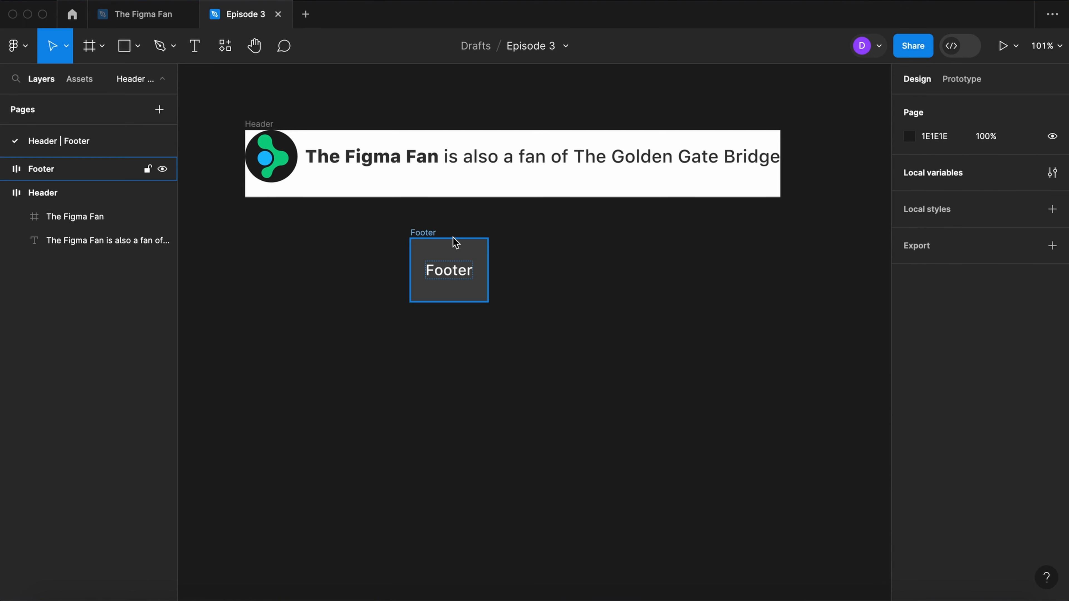
Step: Copy the Footer and Header frames together and go to the Episode 3 page
click(435, 236)
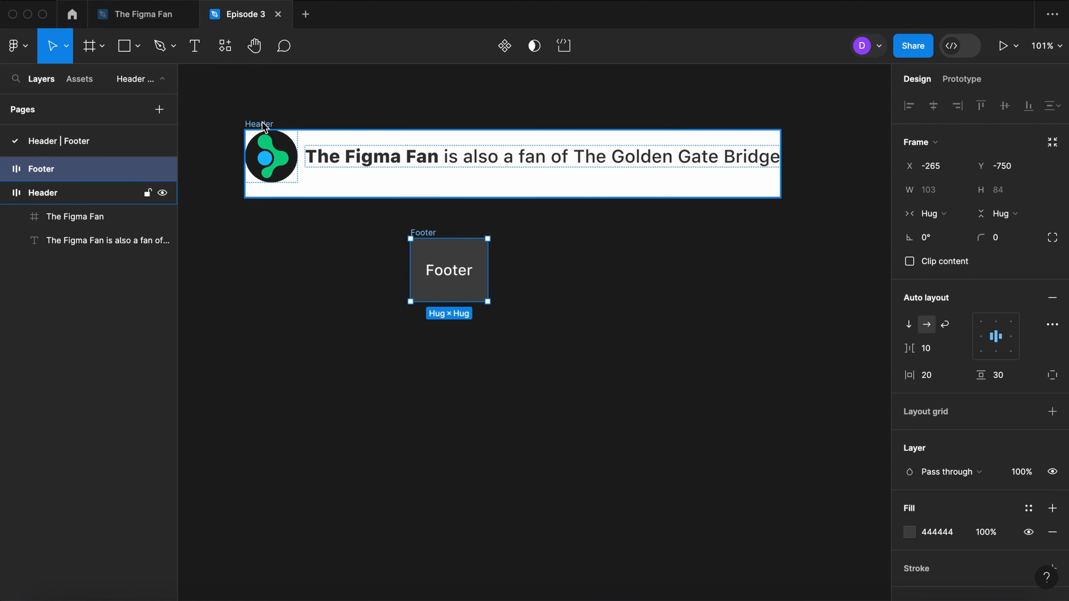
shift+click(265, 126)
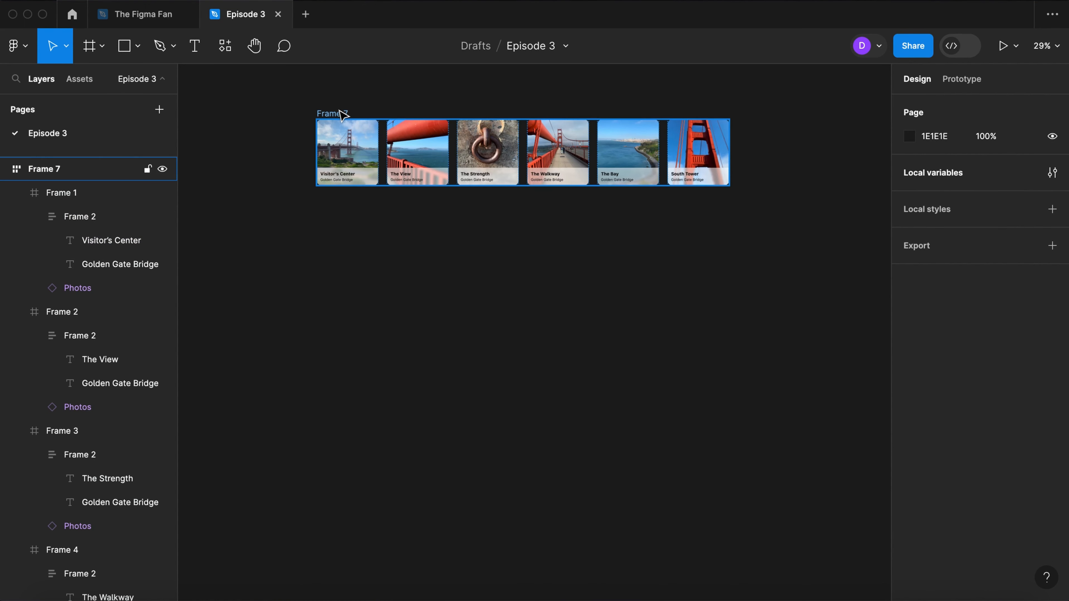
Step: Rename the frame holding the six photo cards to "Cards"
double_click(338, 111)
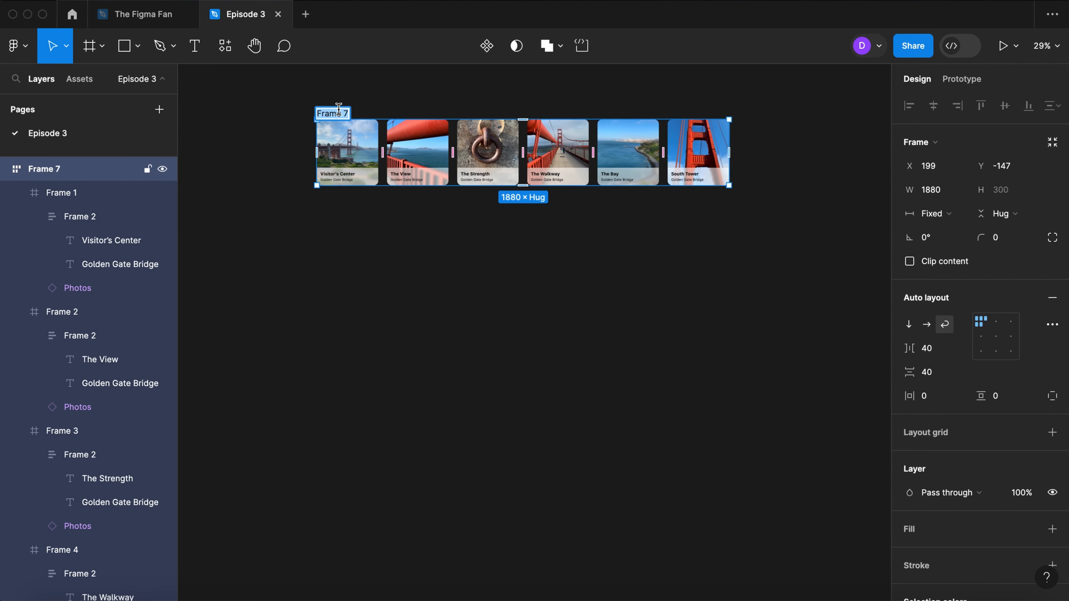
text(Cards)
key(Return)
drag(724, 143, 765, 185)
click(619, 348)
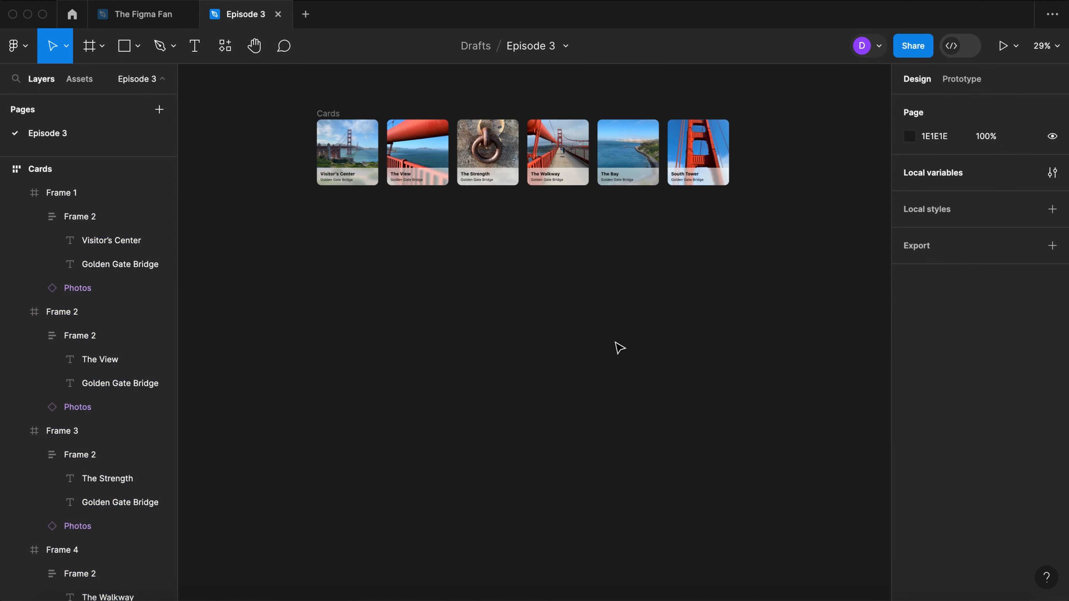
Step: Paste the Header and Footer frames, placing Header above and Footer below the cards, aligned to their left edge
key(ctrl+v)
click(488, 352)
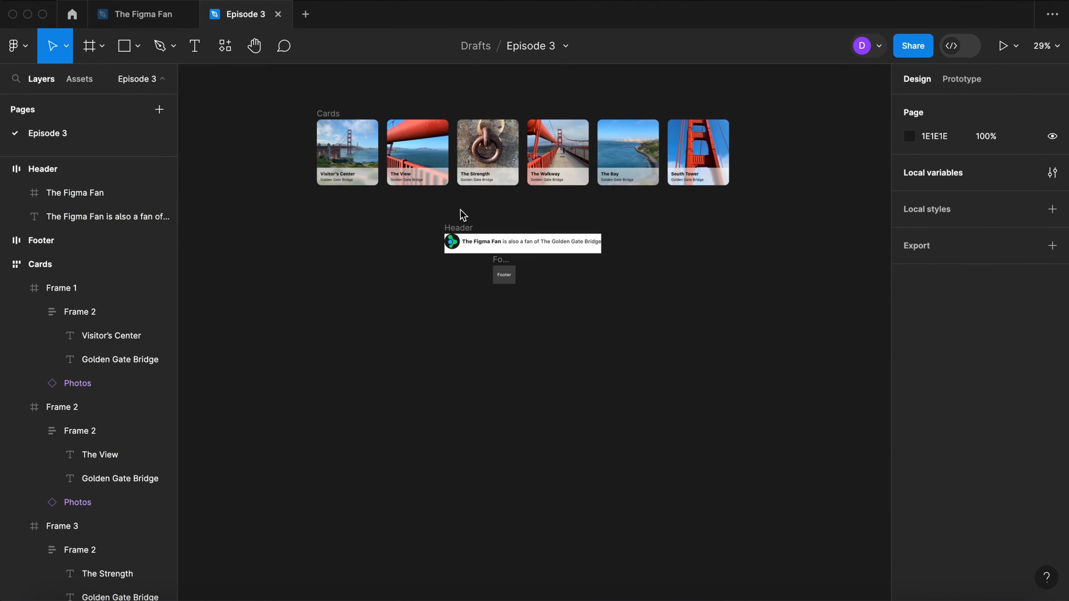
click(459, 227)
drag(455, 227, 327, 79)
drag(497, 258, 323, 200)
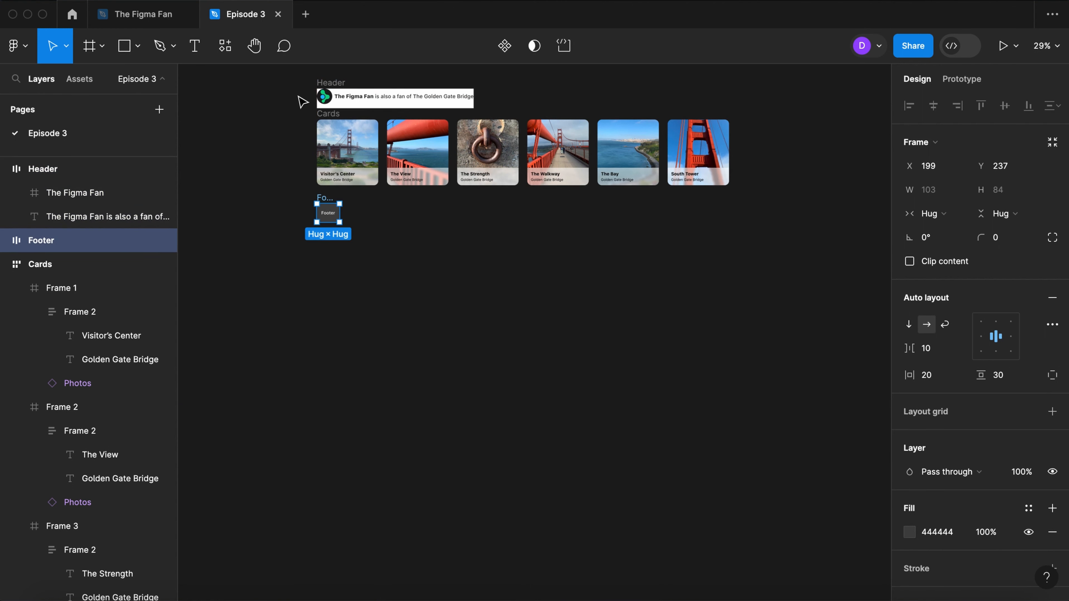
Step: Wrap the Header, Cards and Footer in one auto layout frame with 80 spacing, 20 horizontal and vertical padding, and a white fill
key(super+a)
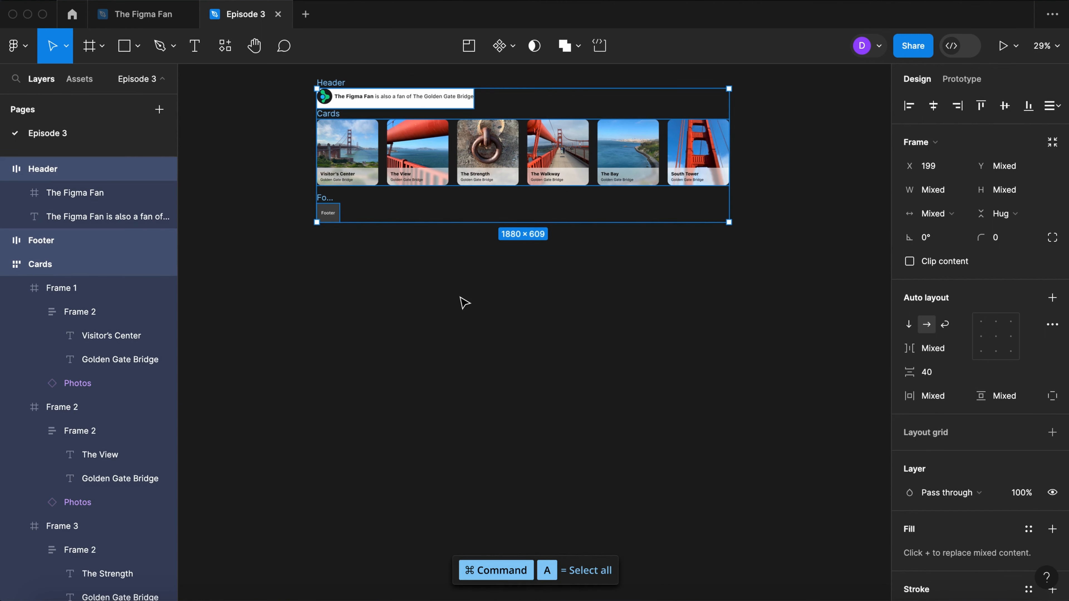
key(shift+a)
click(933, 349)
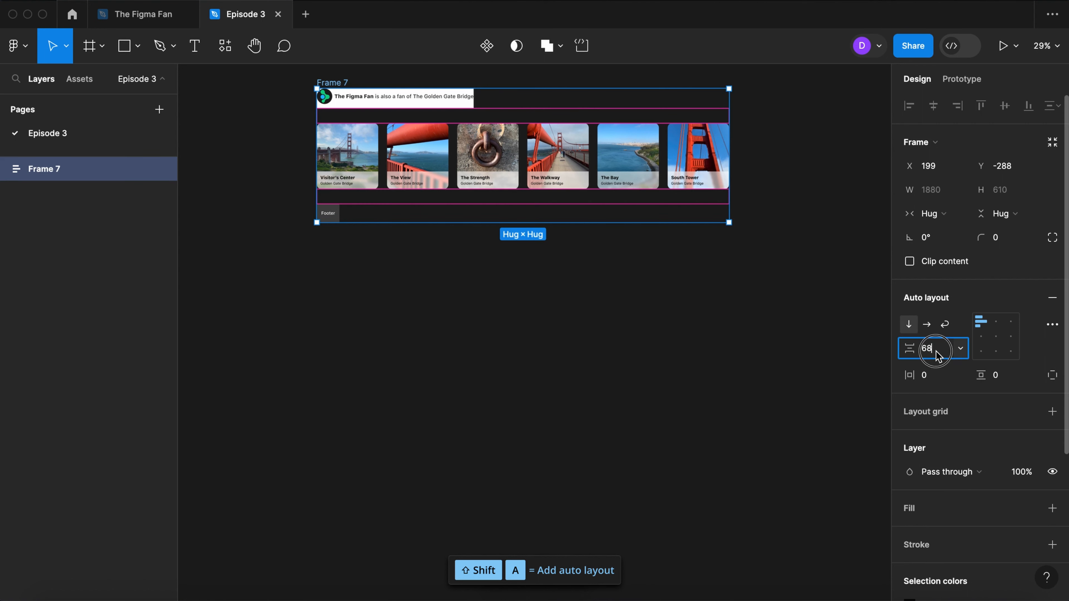
text(80)
key(Tab)
text(20)
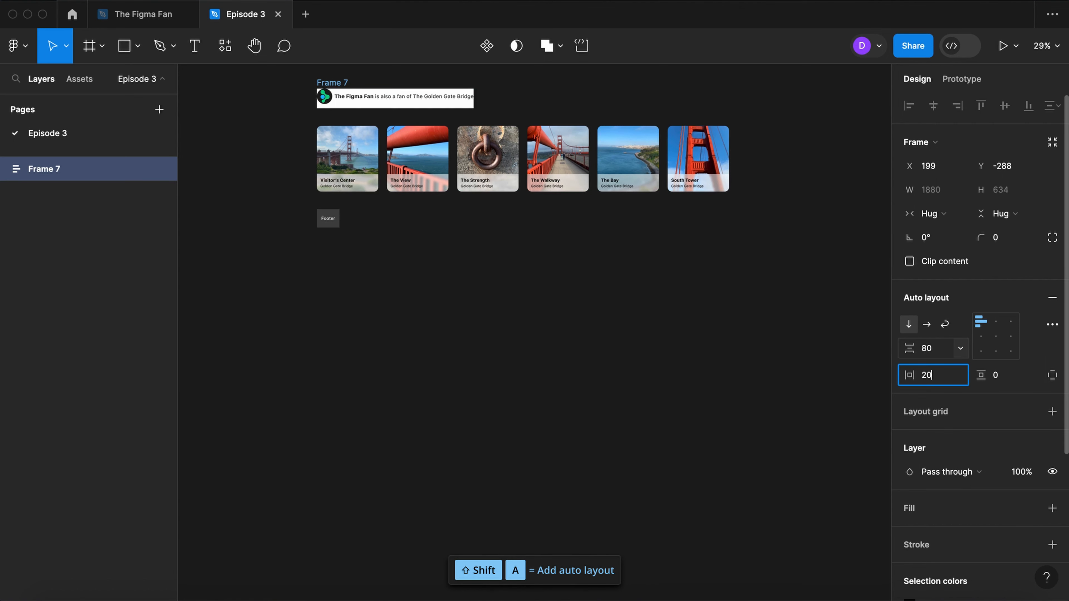
key(Tab)
text(20)
key(Return)
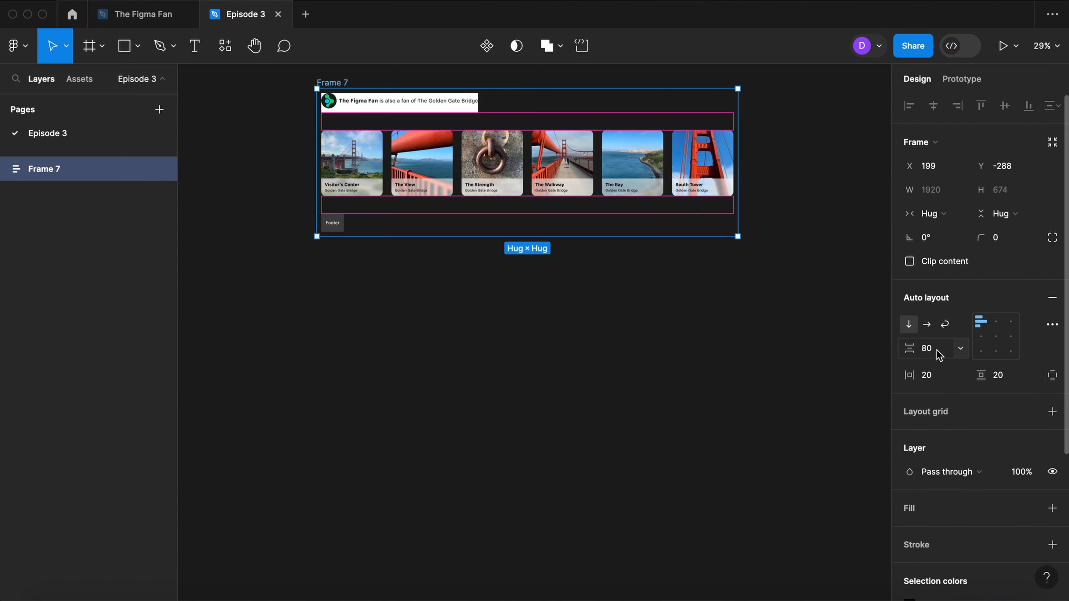
click(1052, 508)
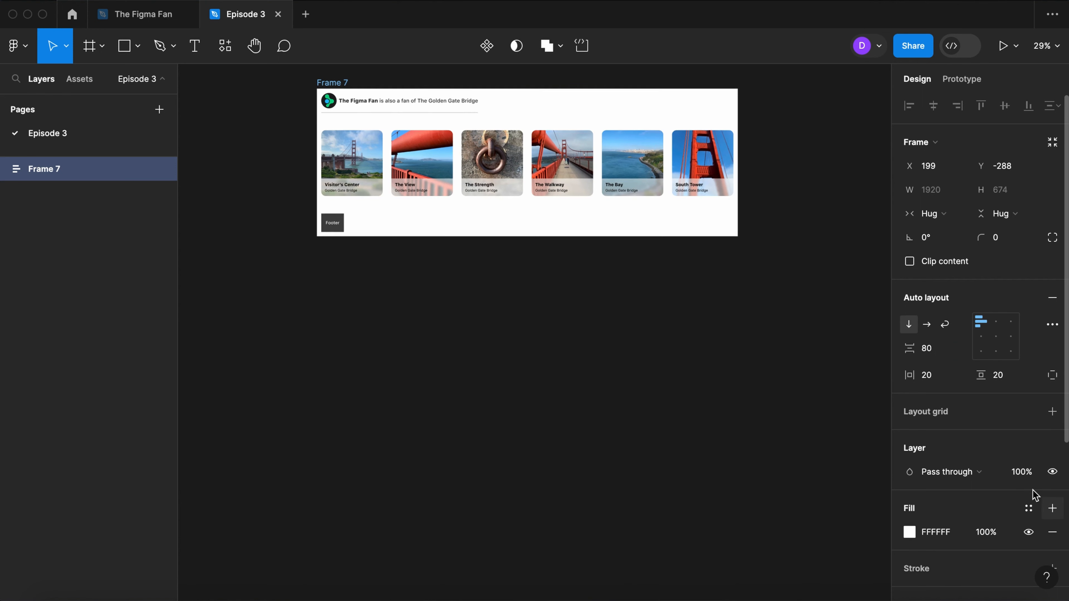
Step: Set the horizontal resizing of the Header, Cards and Footer frames to Fill container
click(439, 108)
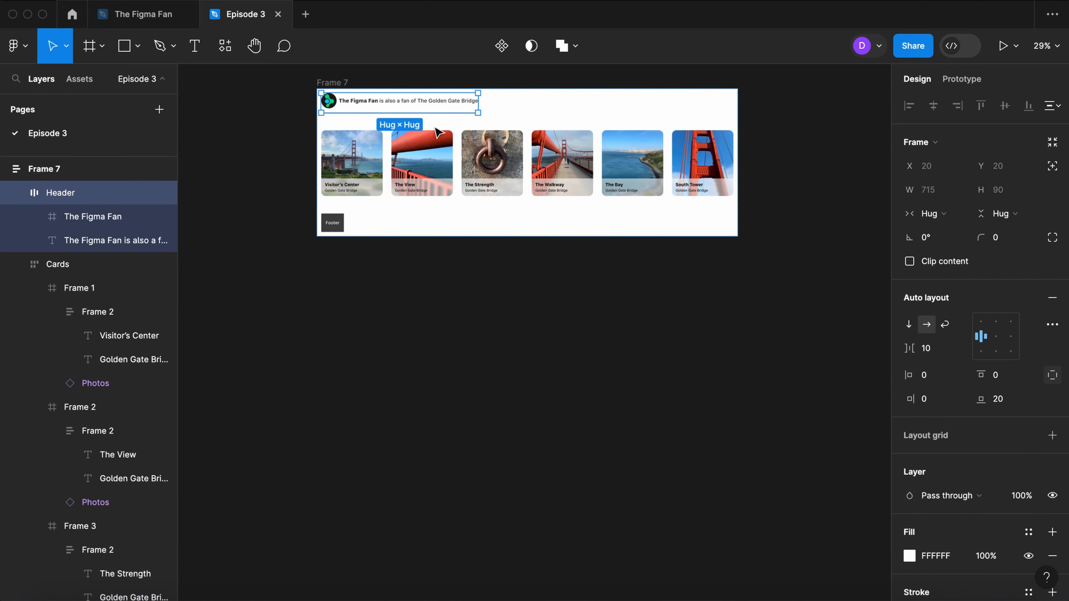
shift+click(436, 148)
shift+click(332, 230)
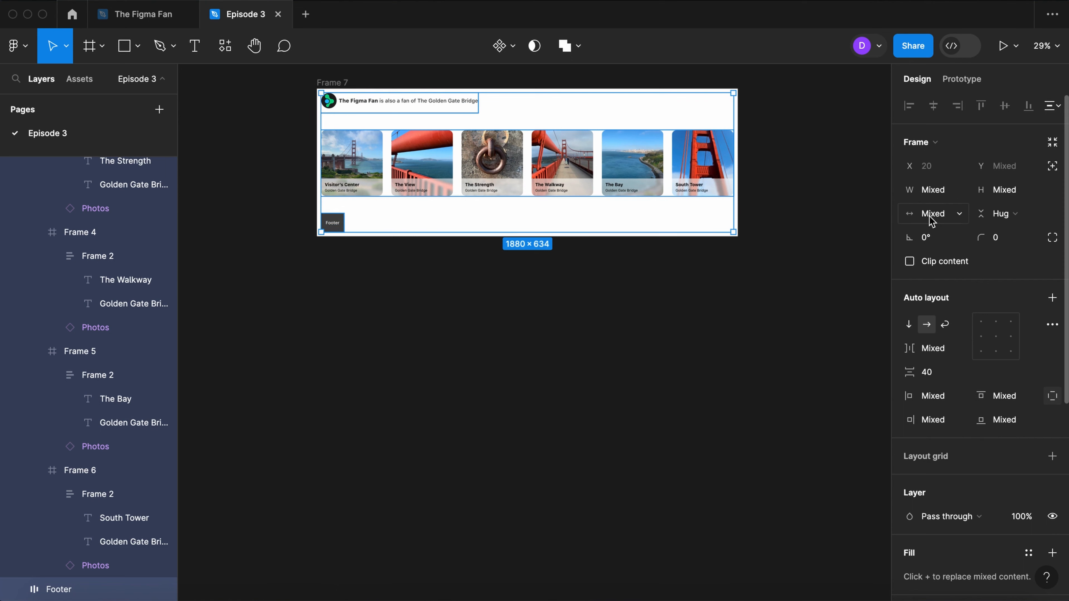
click(952, 213)
click(947, 280)
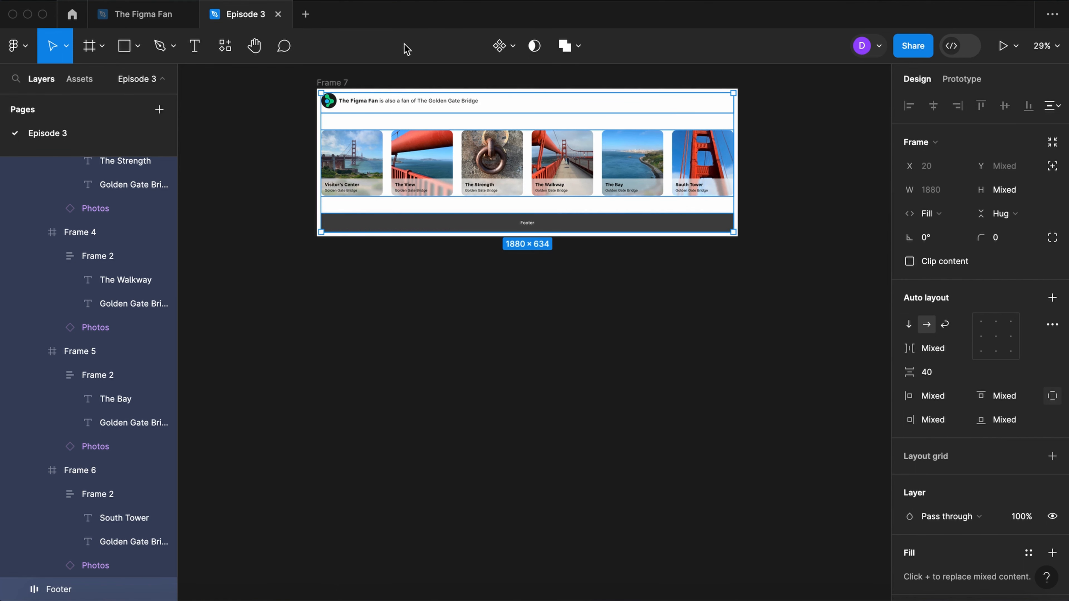
Step: Set a minimum width of 320 on the frame around the Header, Cards and Footer, and try stretching that frame wider
click(346, 83)
drag(743, 122, 654, 153)
double_click(655, 153)
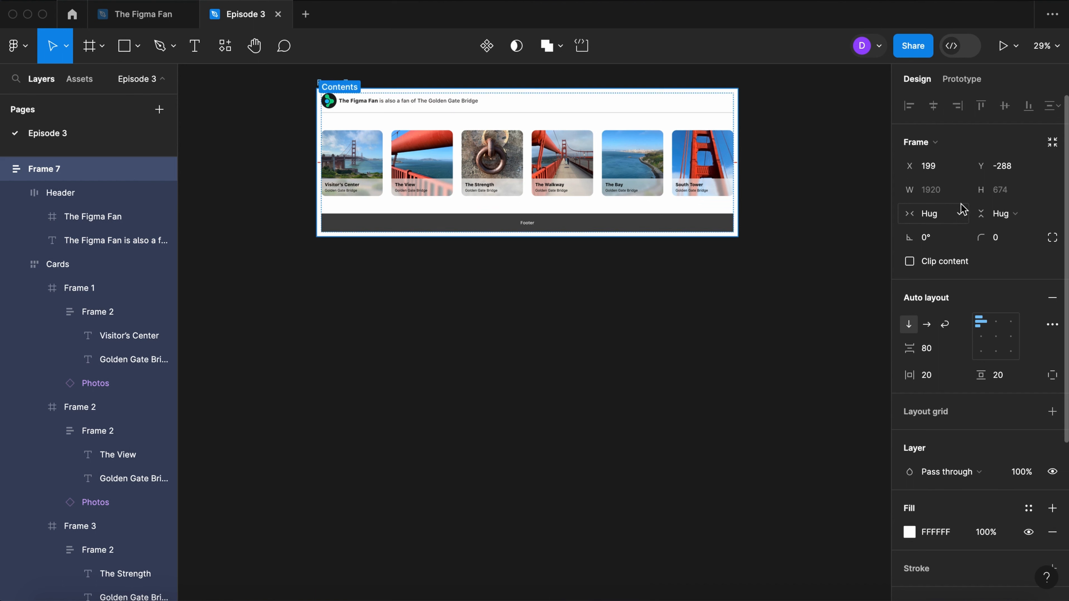
click(960, 190)
click(953, 218)
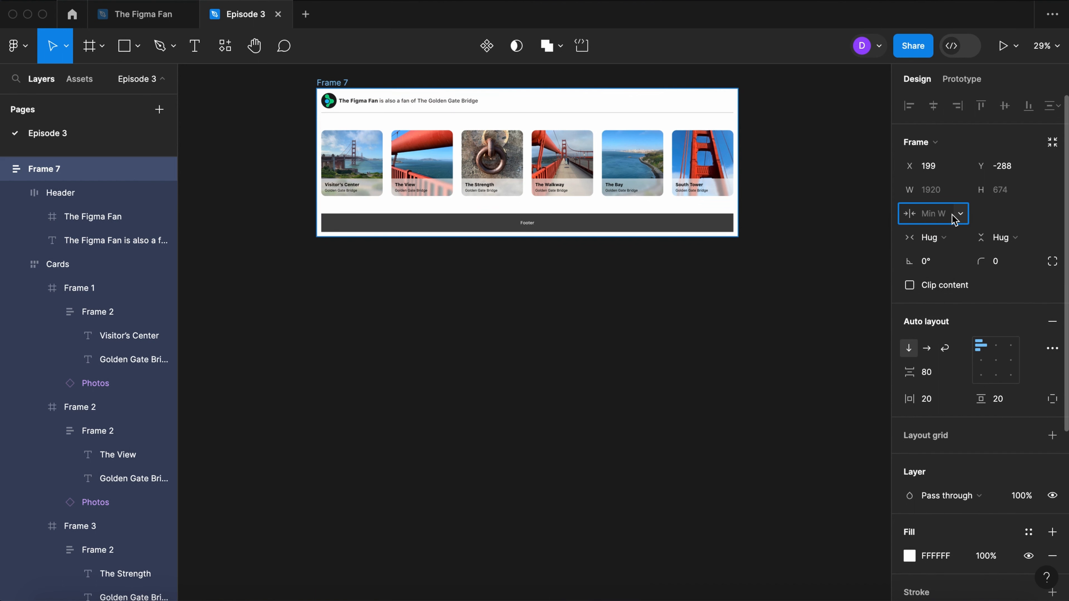
key(Return)
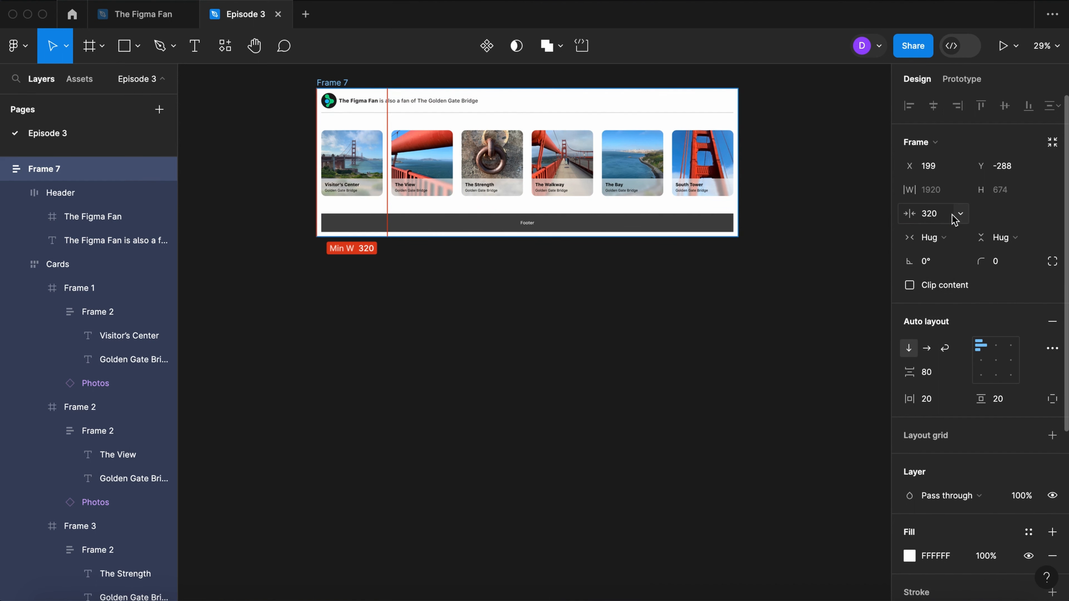
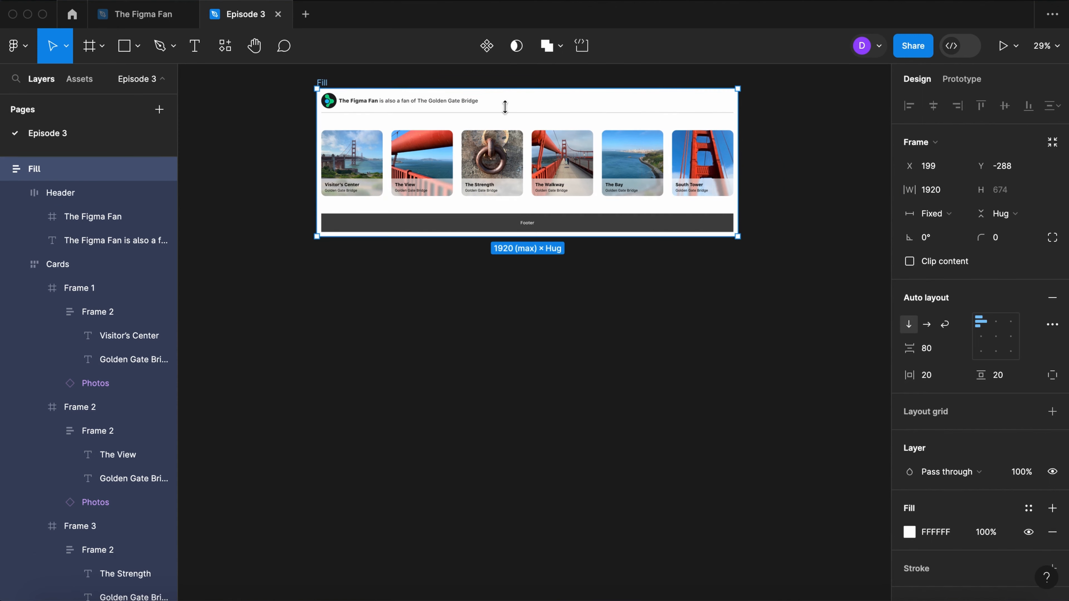
drag(739, 140, 800, 202)
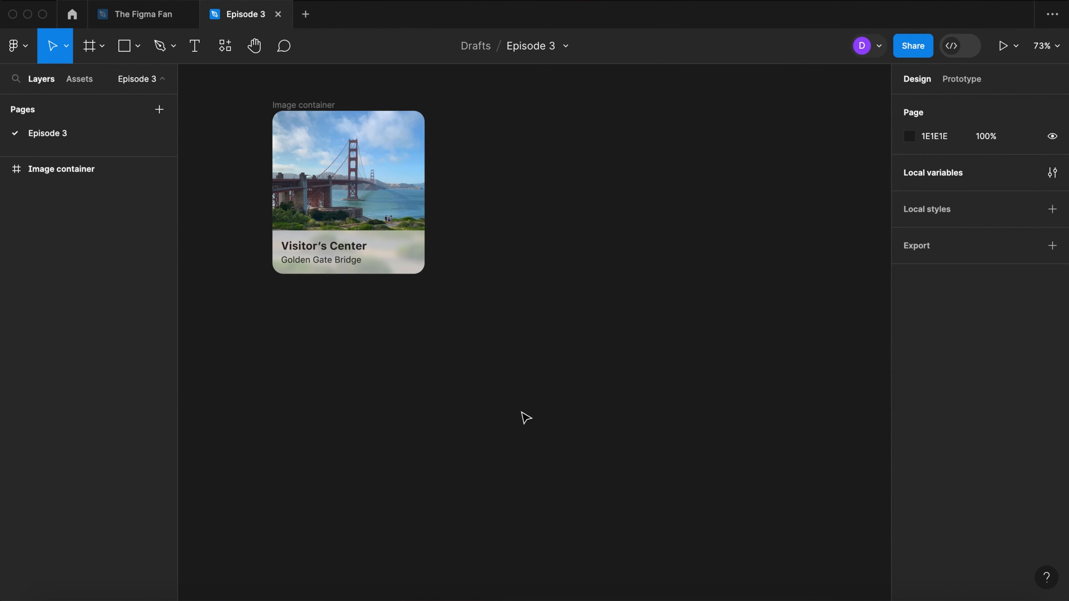
Step: Try adding auto layout directly to the Visitor's Center image container
click(309, 108)
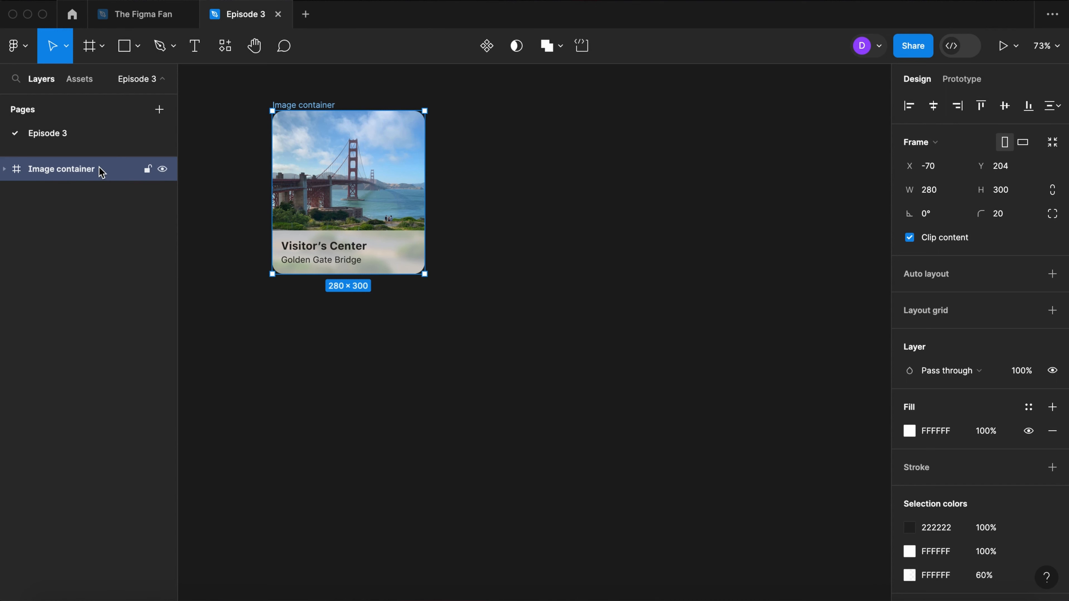
key(shift+a)
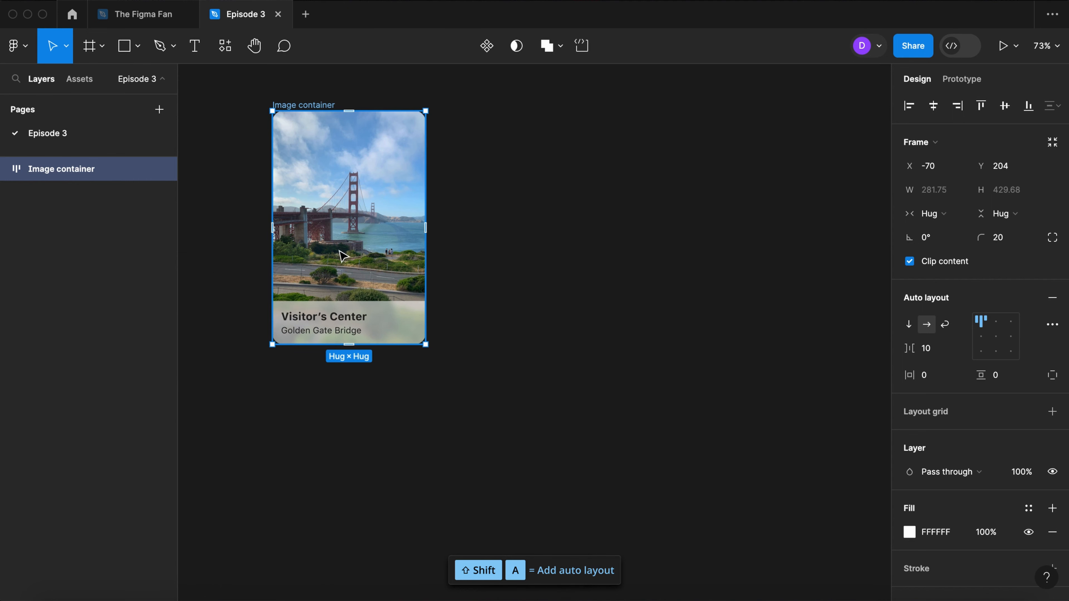
key(super+z)
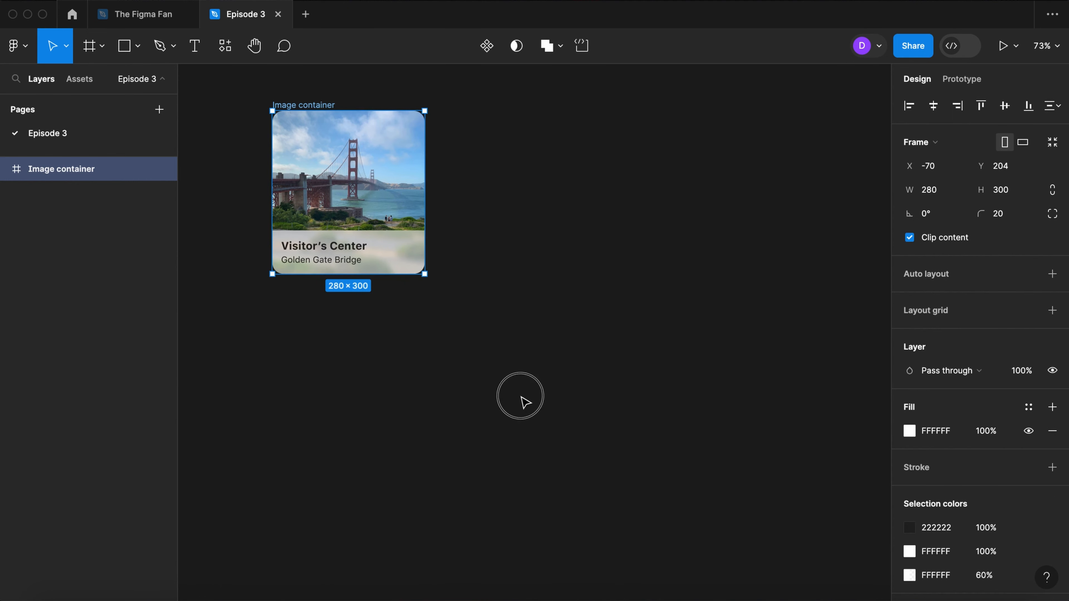
Step: Paste The View image container beside the Visitor's Center one and wrap both in a horizontal auto layout frame
click(525, 402)
key(super+v)
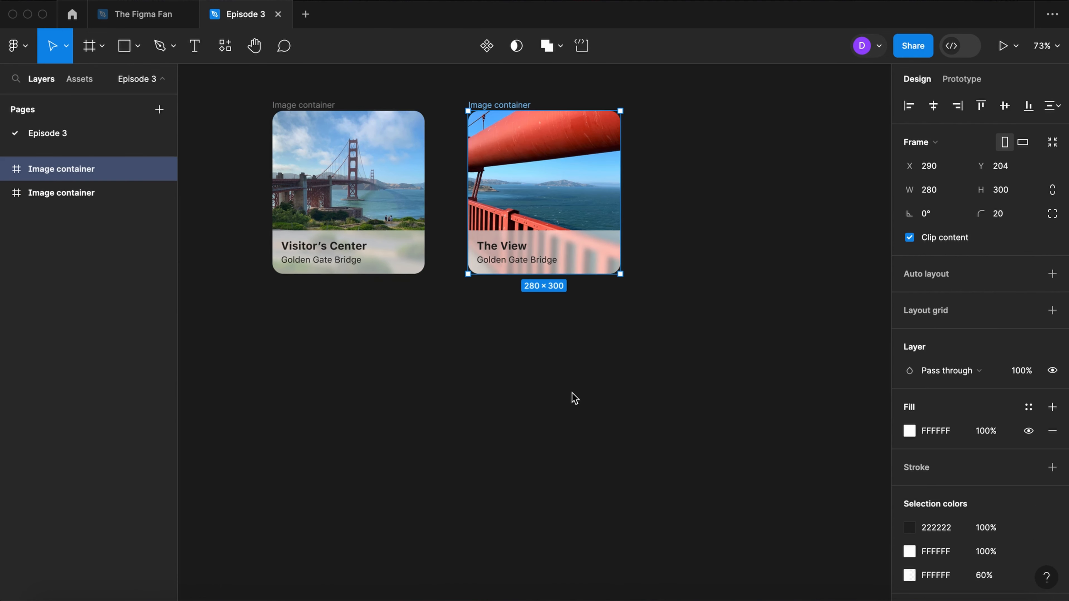
key(super+a)
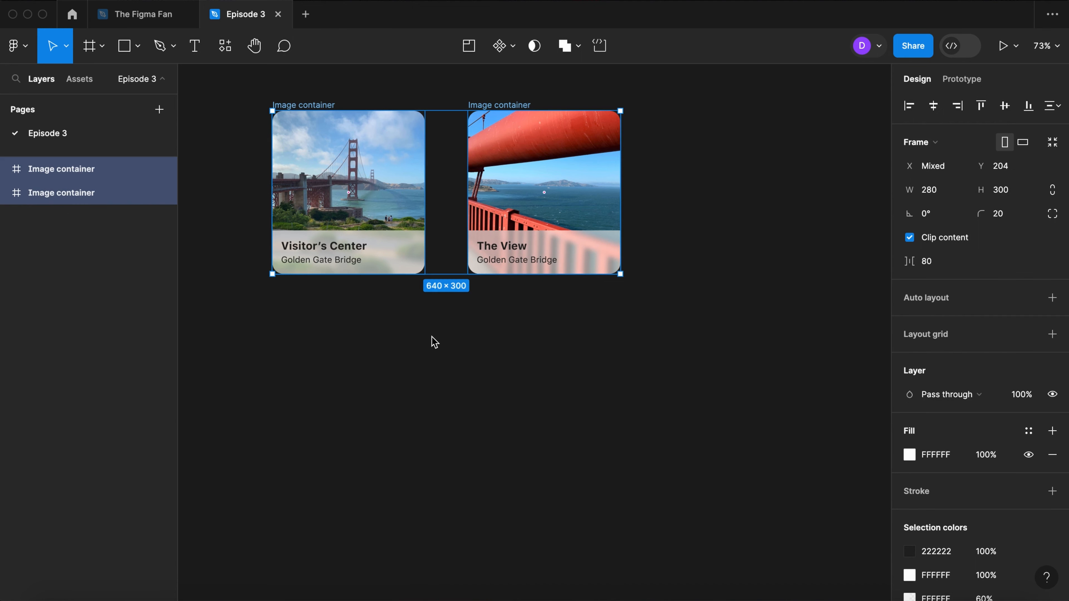
key(shift+a)
click(448, 369)
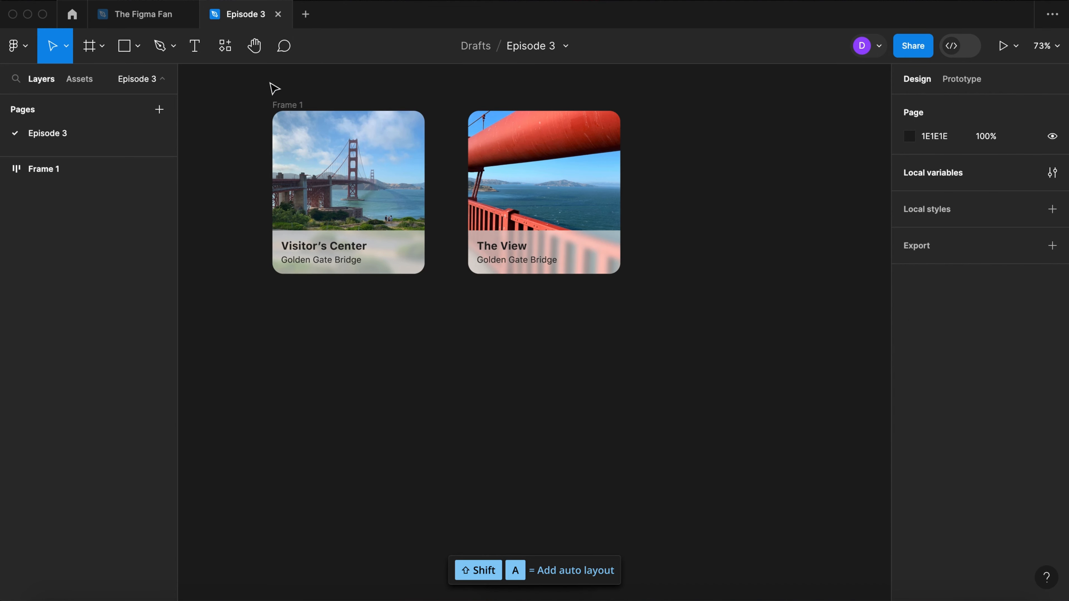
Step: Duplicate Frame 1 below itself, keeping only the Visitor's Center card in the original and The View card in the copy
click(294, 106)
drag(286, 179, 286, 350)
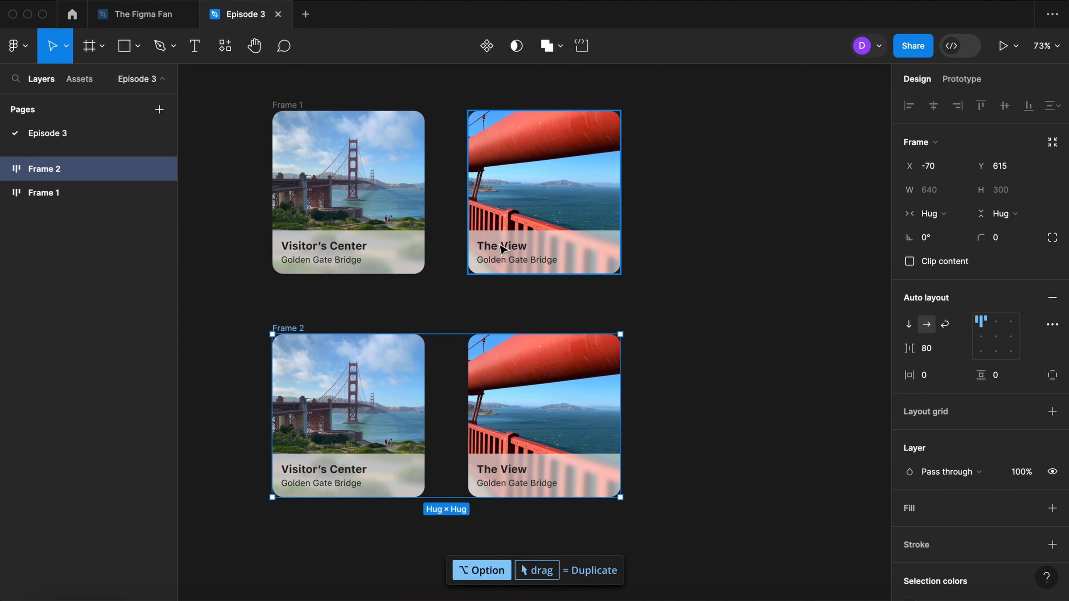
click(503, 249)
key(Delete)
click(369, 378)
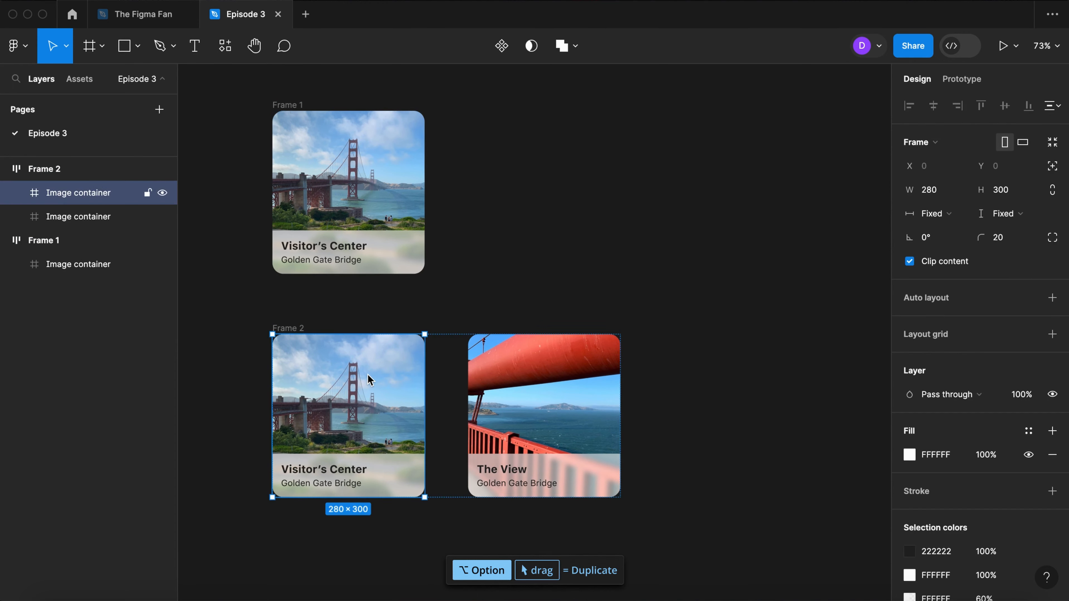
key(Delete)
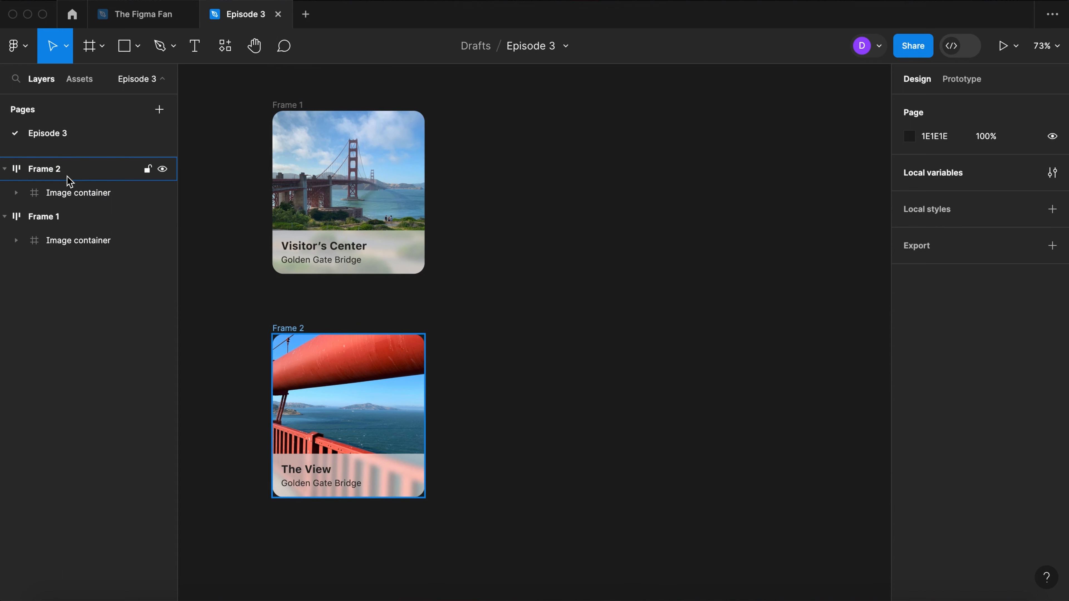
Step: Give Frame 1 and Frame 2 a bottom padding of 40 and a white FFFFFF fill
click(287, 107)
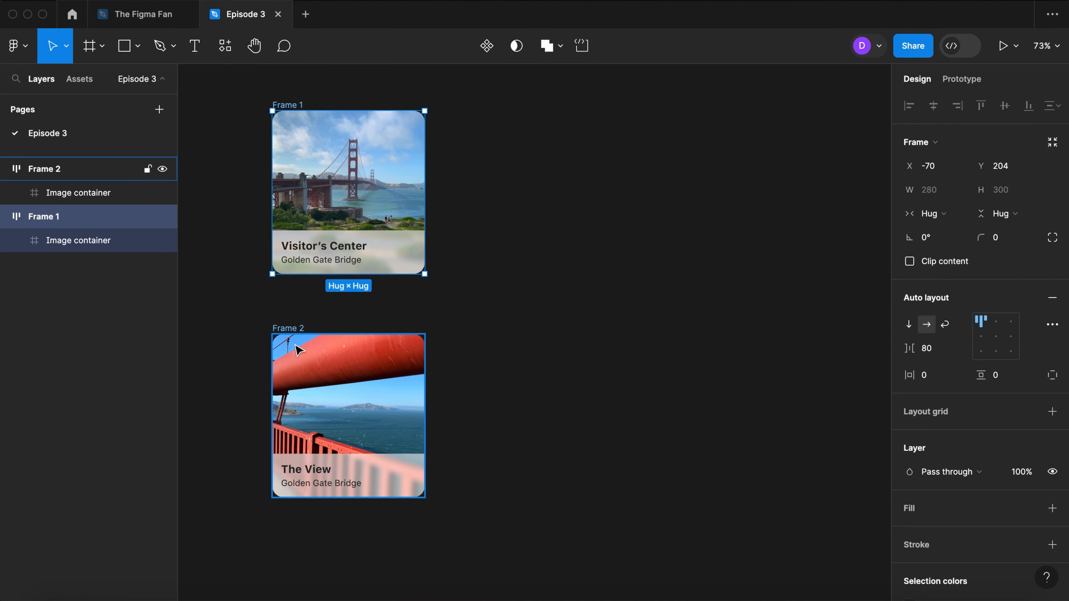
shift+click(294, 330)
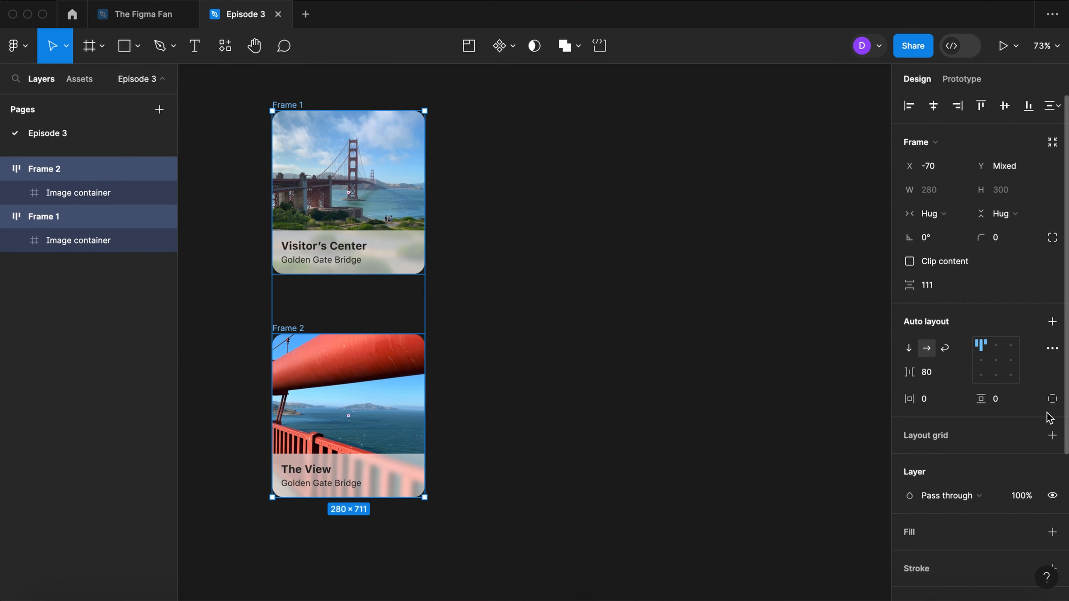
click(1052, 399)
click(1023, 427)
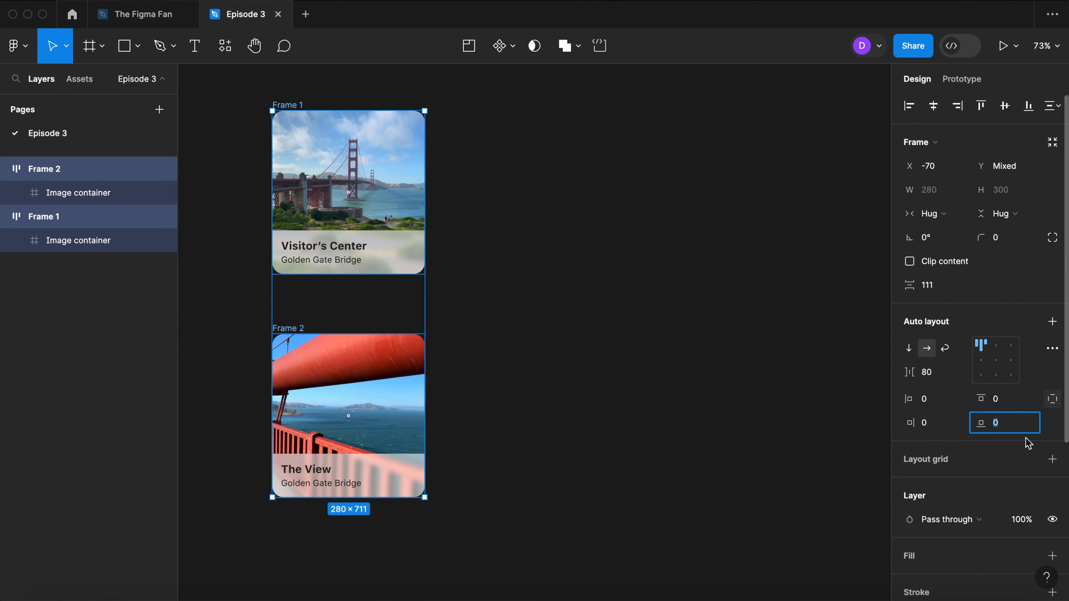
text(40)
key(Return)
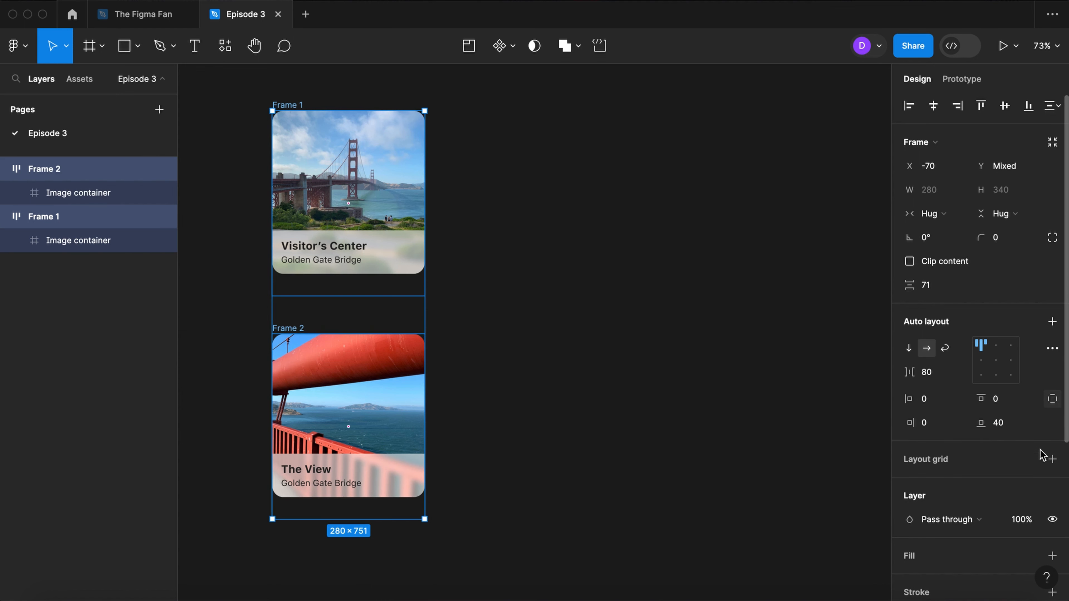
scroll(1048, 501, down, 5)
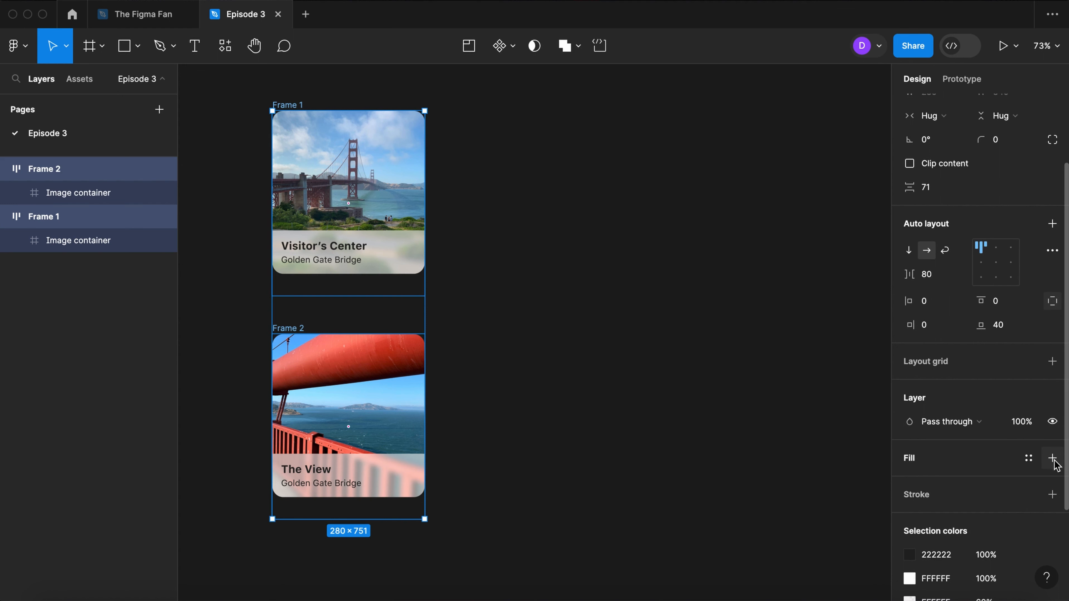
click(1052, 459)
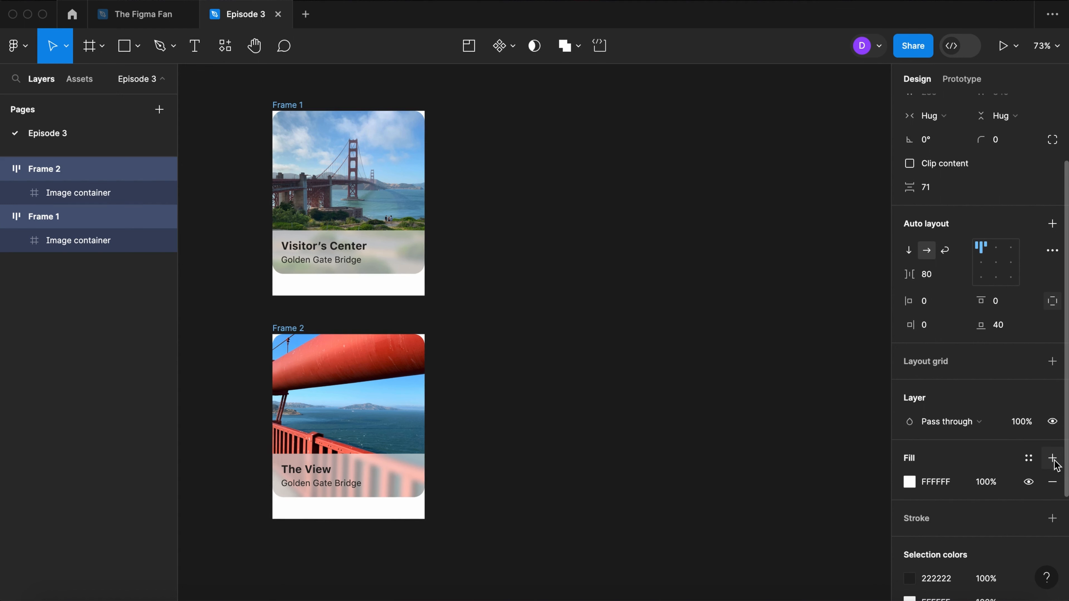
click(502, 286)
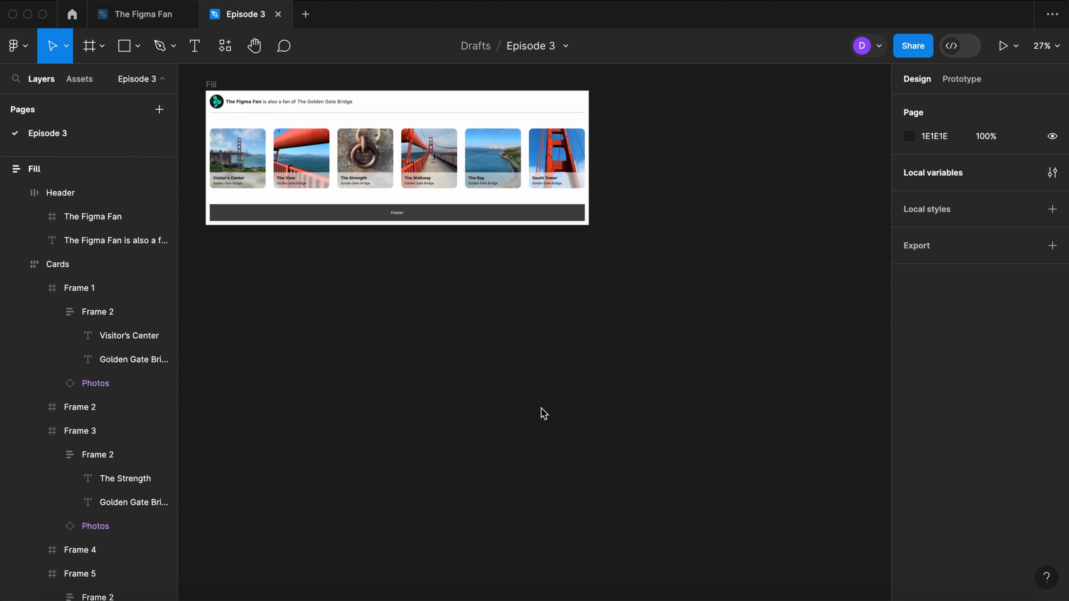
Step: Draw a thin frame about 388 × 26 beside the Fill page frame and name it "Spacer"
key(f)
drag(666, 150, 744, 152)
double_click(686, 144)
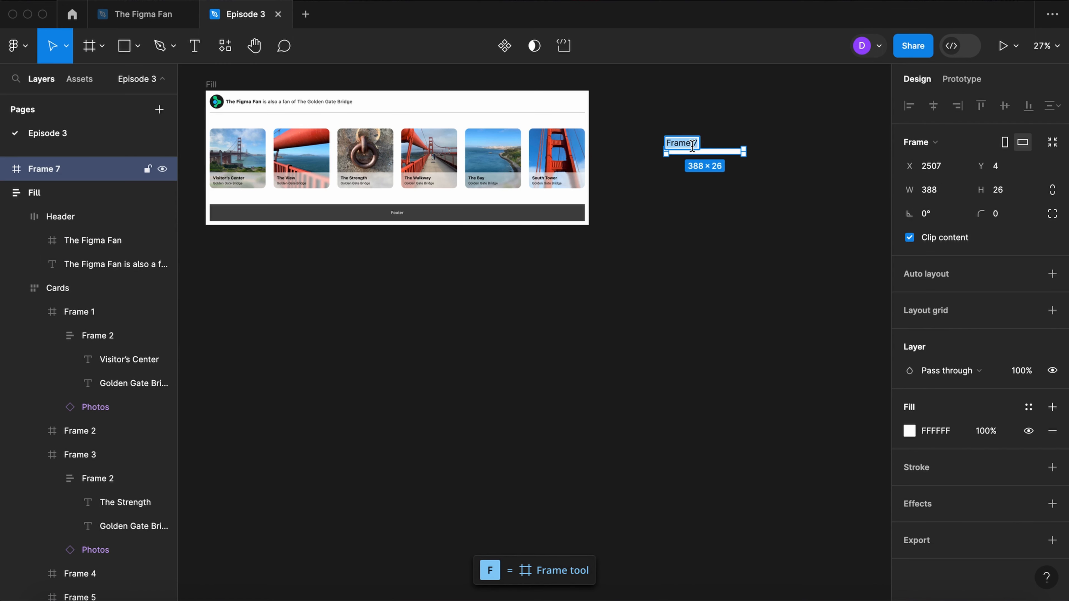
text(Spacer)
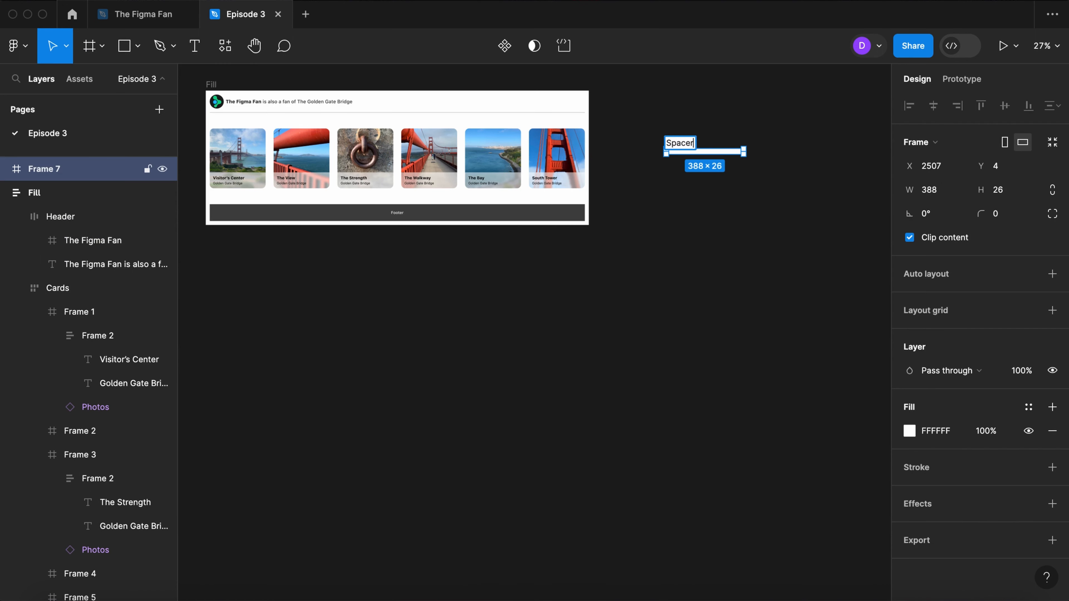
key(Return)
Step: Fill the Spacer frame with red FF0000 and turn it into a component
click(908, 435)
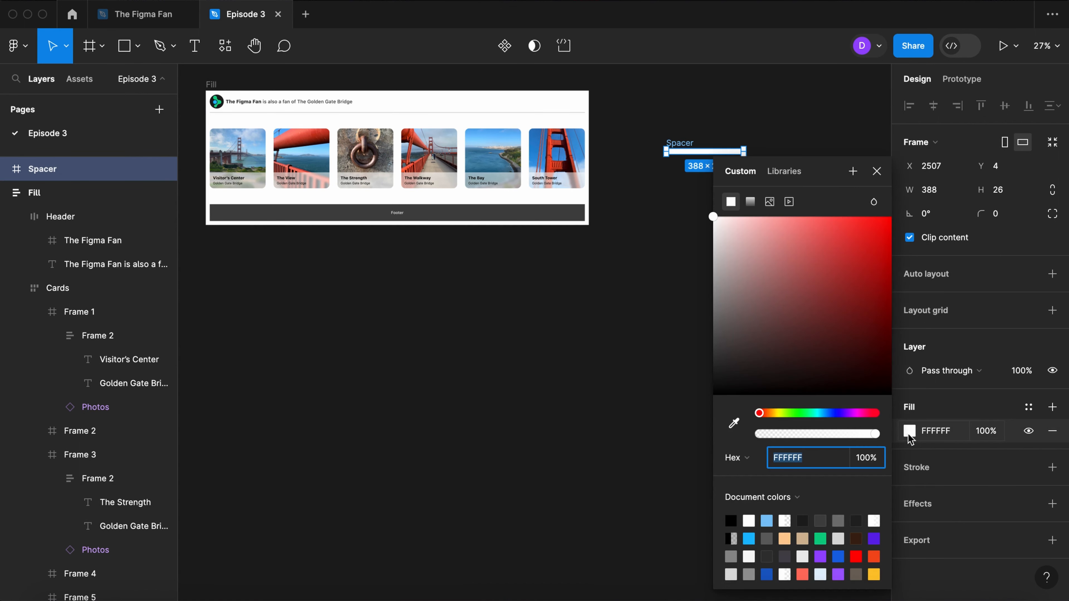
drag(872, 258, 890, 216)
click(770, 124)
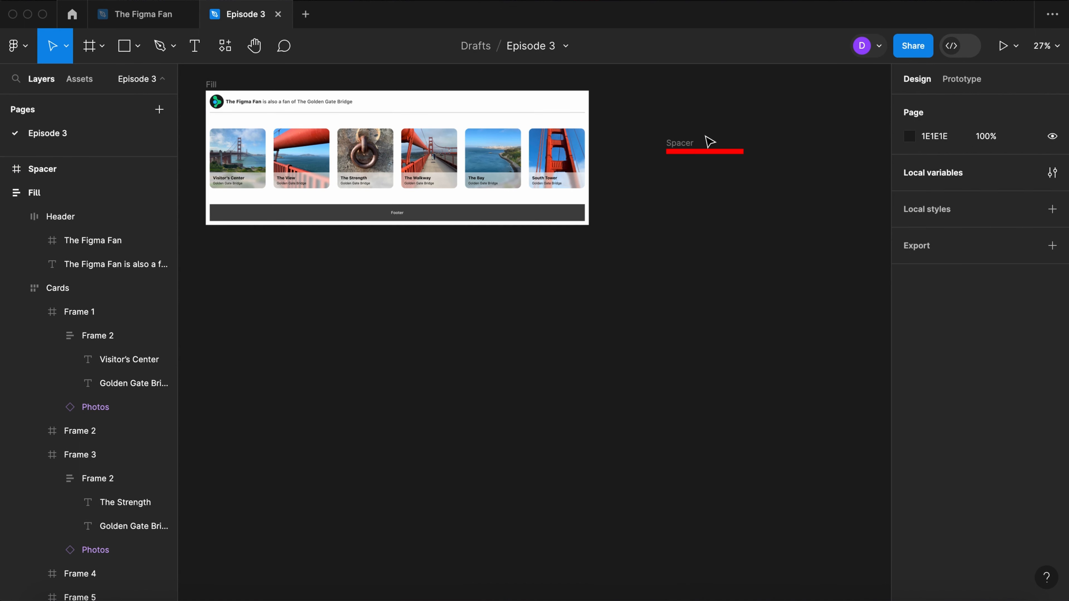
click(682, 151)
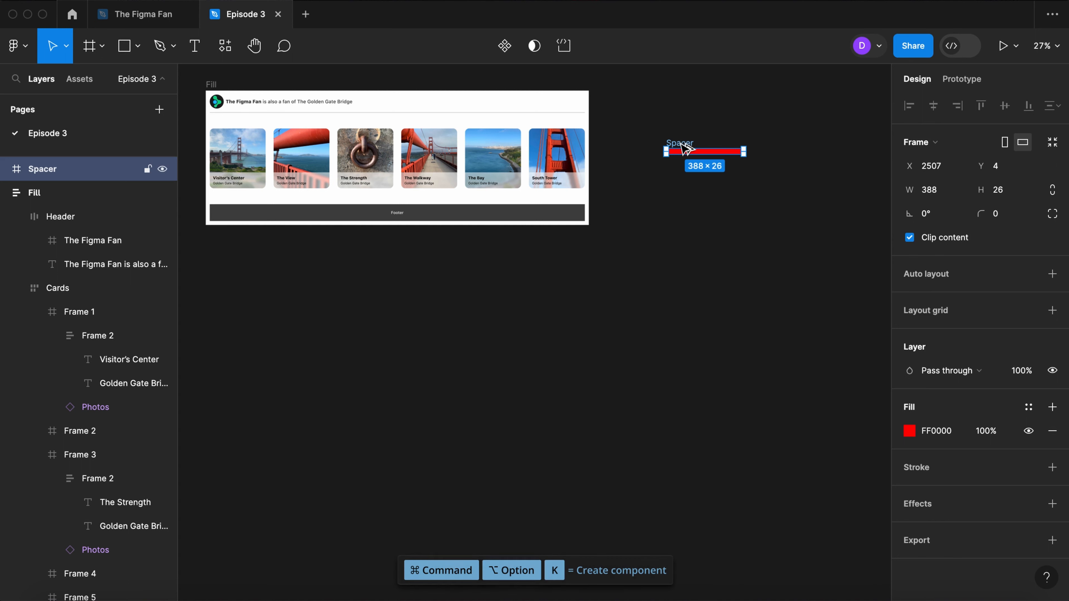
key(super+alt+k)
click(663, 205)
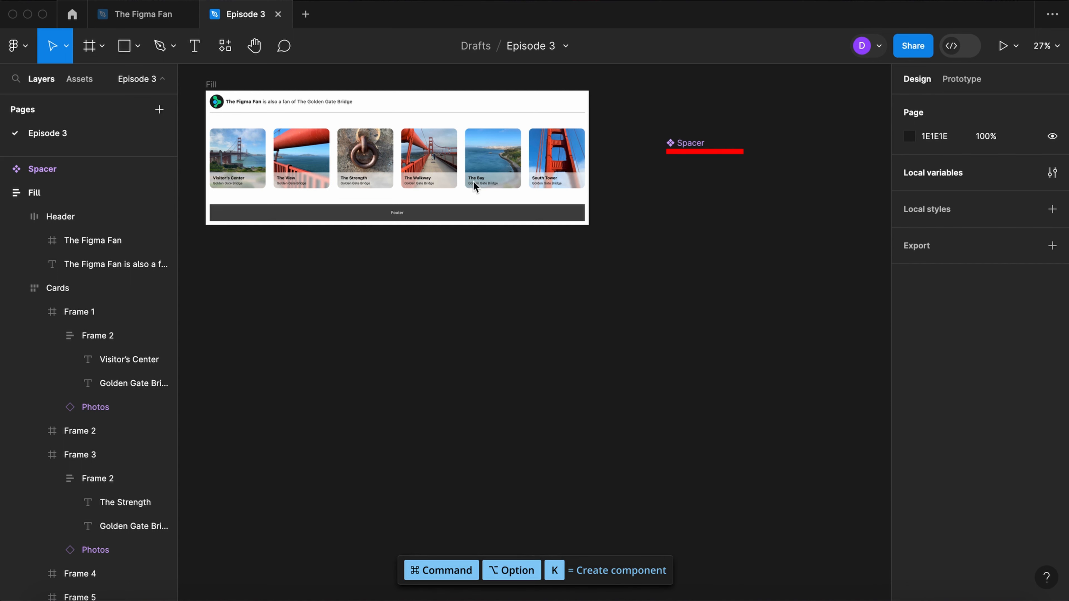
Step: Wrap the Visitor's Center and The View cards in auto layout, duplicating the wrapper and keeping one card in each
click(256, 170)
click(256, 171)
shift+click(290, 169)
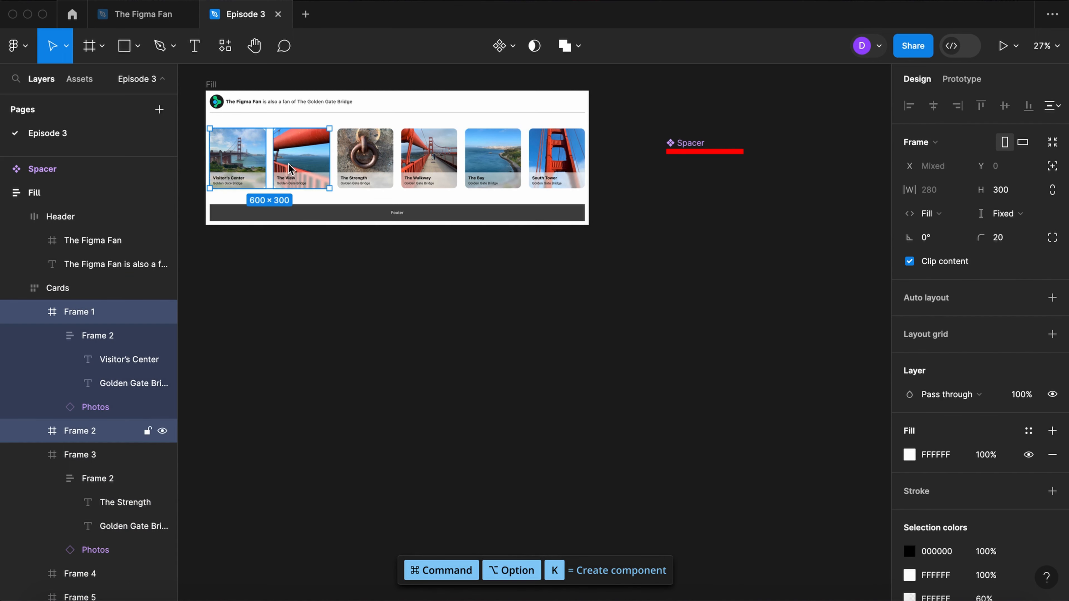
key(shift+a)
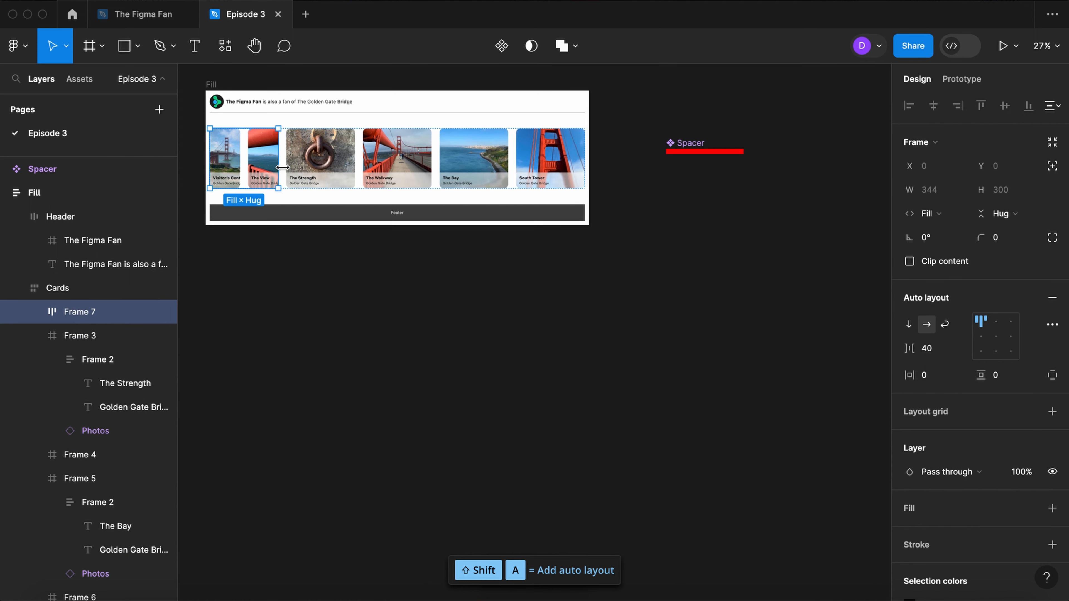
key(ctrl+d)
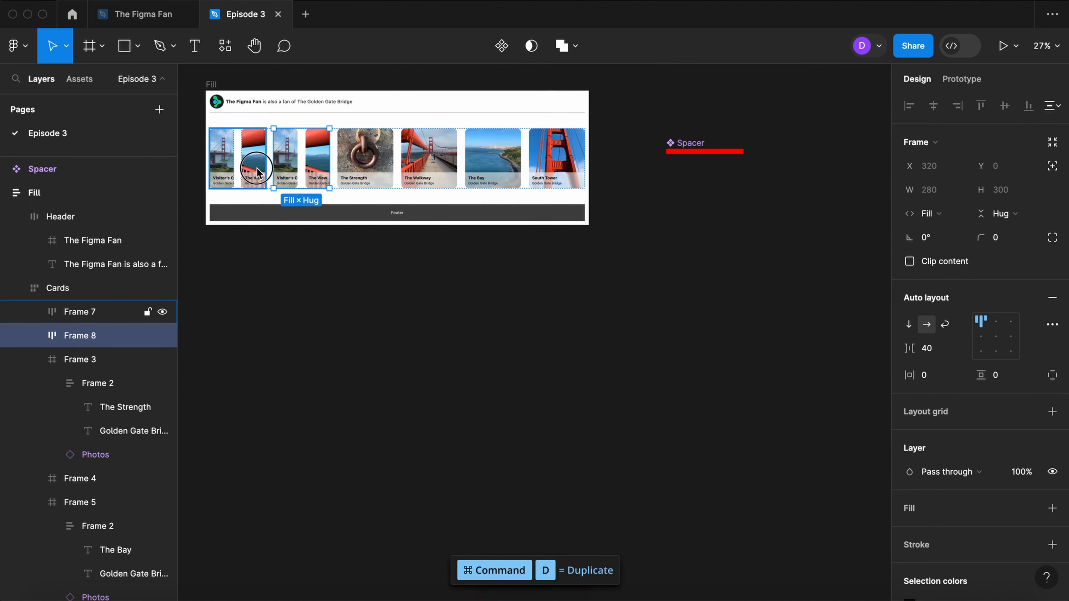
click(258, 173)
key(Delete)
double_click(282, 163)
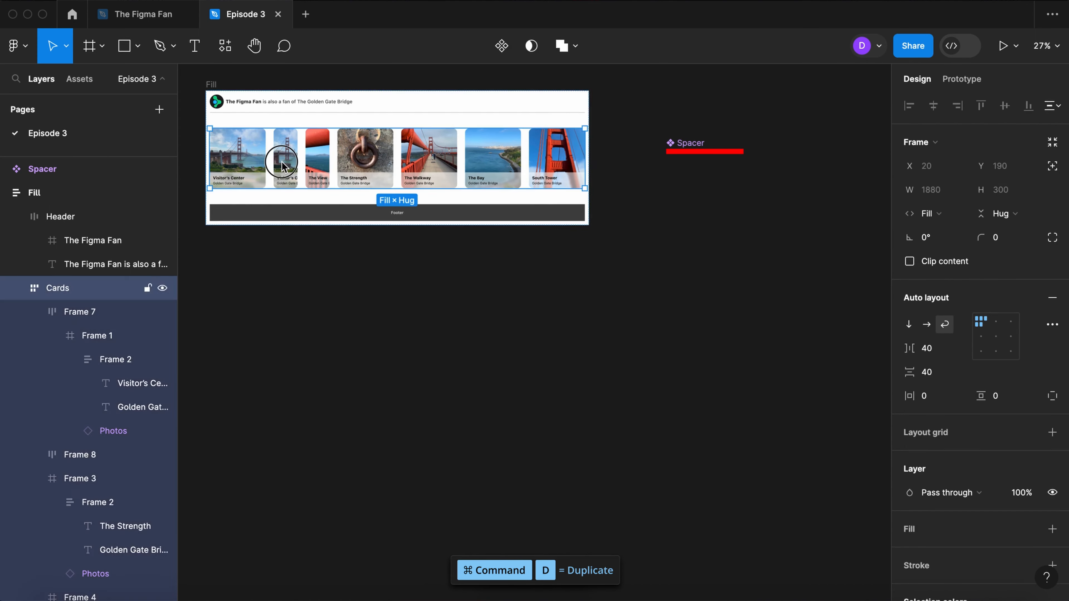
double_click(285, 163)
key(Delete)
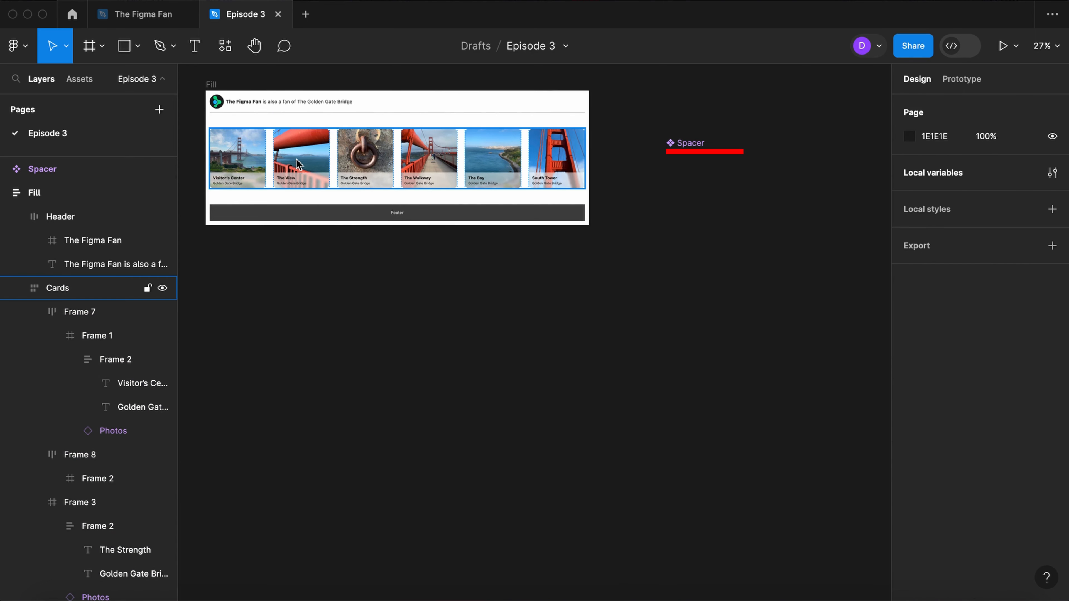
Step: Set the bottom padding of the Visitor's Center and The View card wrappers to 40
click(295, 159)
shift+click(248, 162)
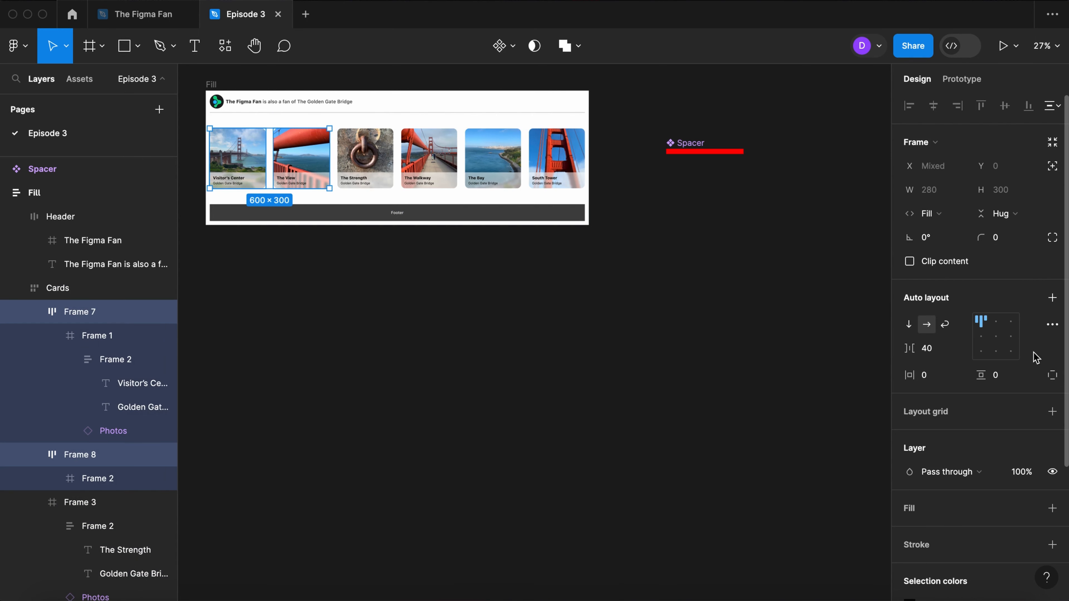
click(1053, 377)
click(1016, 404)
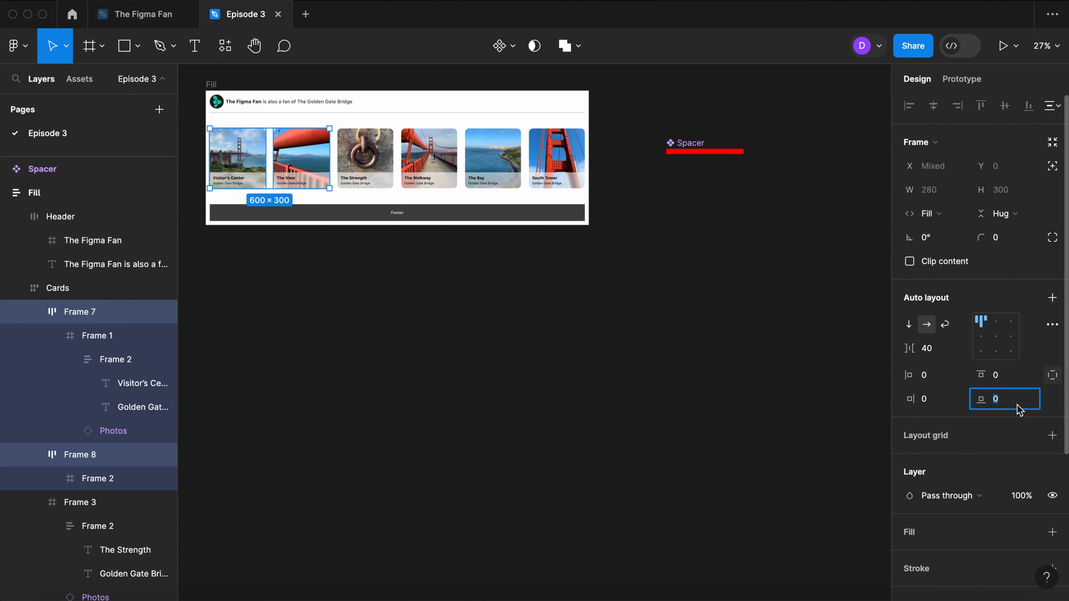
text(40)
key(Return)
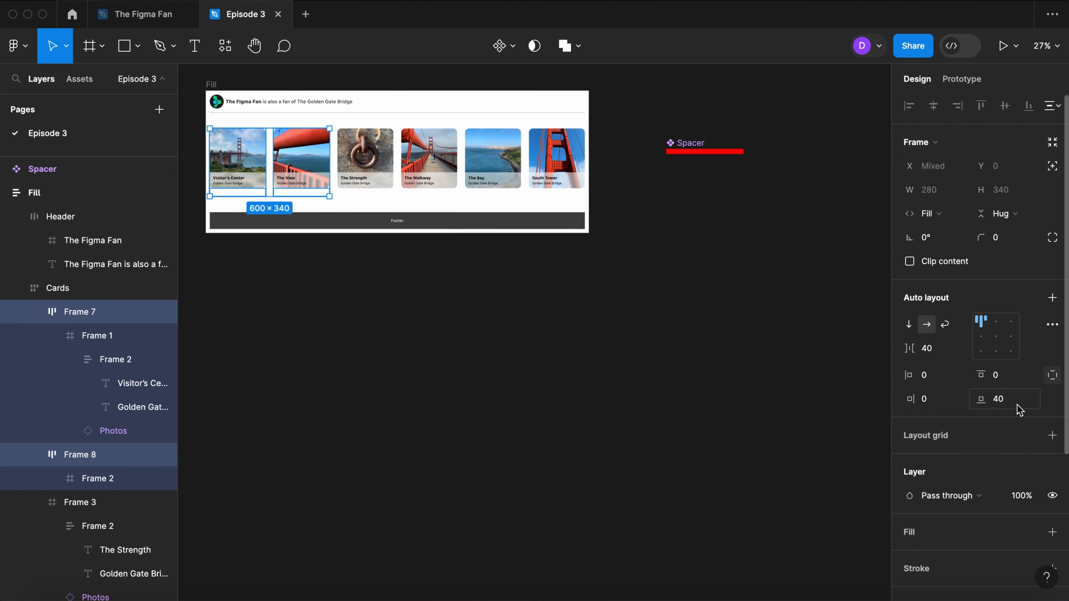
Step: Put The Strength and The Walkway cards each into its own auto layout wrapper frame
click(389, 156)
key(shift+a)
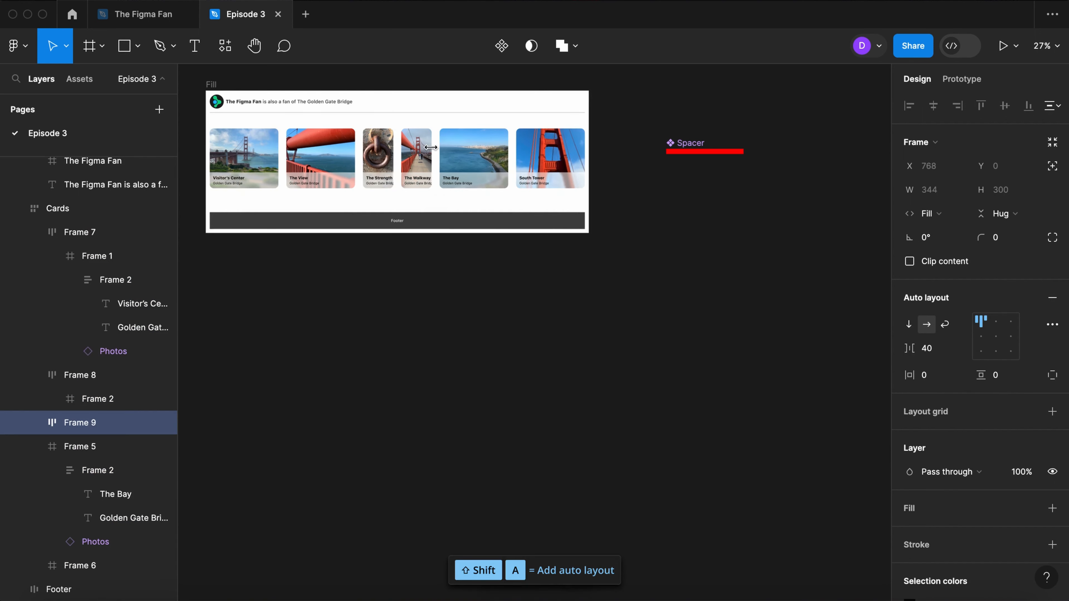
super+click(423, 160)
key(shift+a)
Step: Give The Strength and The Walkway card wrappers a bottom padding of 40
shift+click(377, 159)
click(1052, 374)
click(1014, 398)
text(40)
Step: Wrap The Bay and South Tower cards in auto layout, duplicating the wrapper and keeping only one card in each
click(492, 158)
shift+click(541, 157)
key(shift+a)
key(super+d)
click(508, 158)
double_click(509, 158)
key(Delete)
double_click(541, 160)
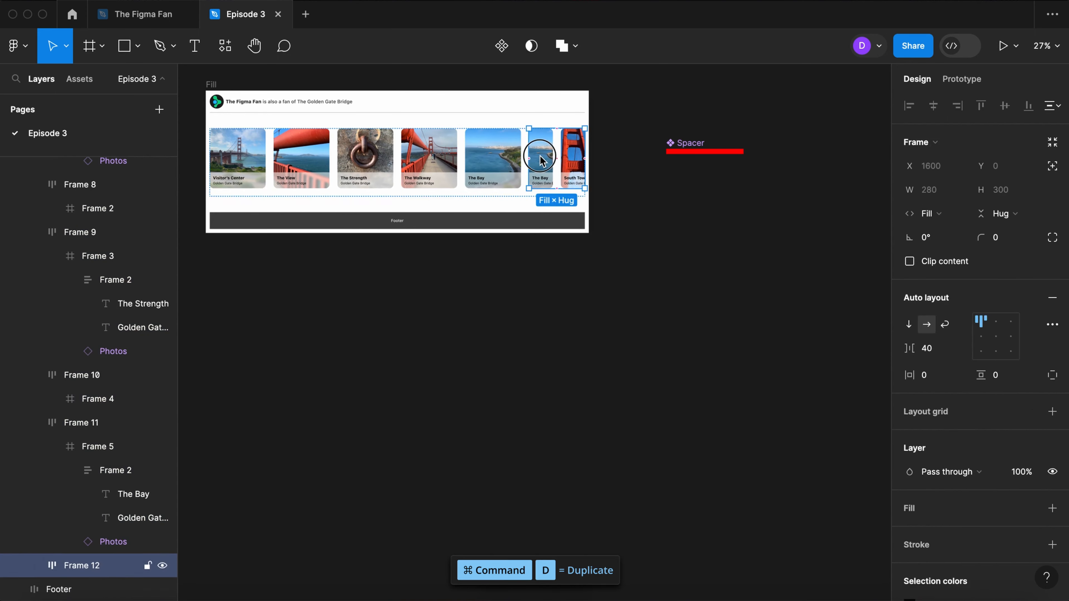
key(Delete)
Step: Set a bottom padding of 40 on The Bay and South Tower card wrappers
double_click(558, 159)
shift+click(494, 159)
click(1052, 375)
click(1010, 398)
key(Escape)
key(super+z)
Step: Select all six card wrappers and add a minimum width of 280 to them
shift+click(449, 163)
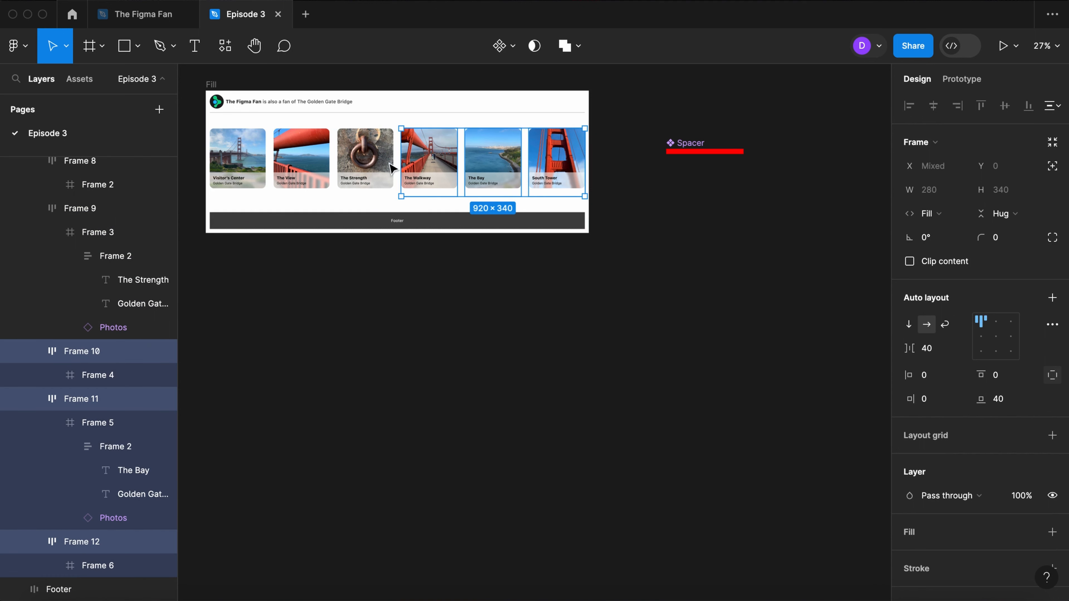
shift+click(365, 169)
shift+click(302, 170)
shift+click(242, 173)
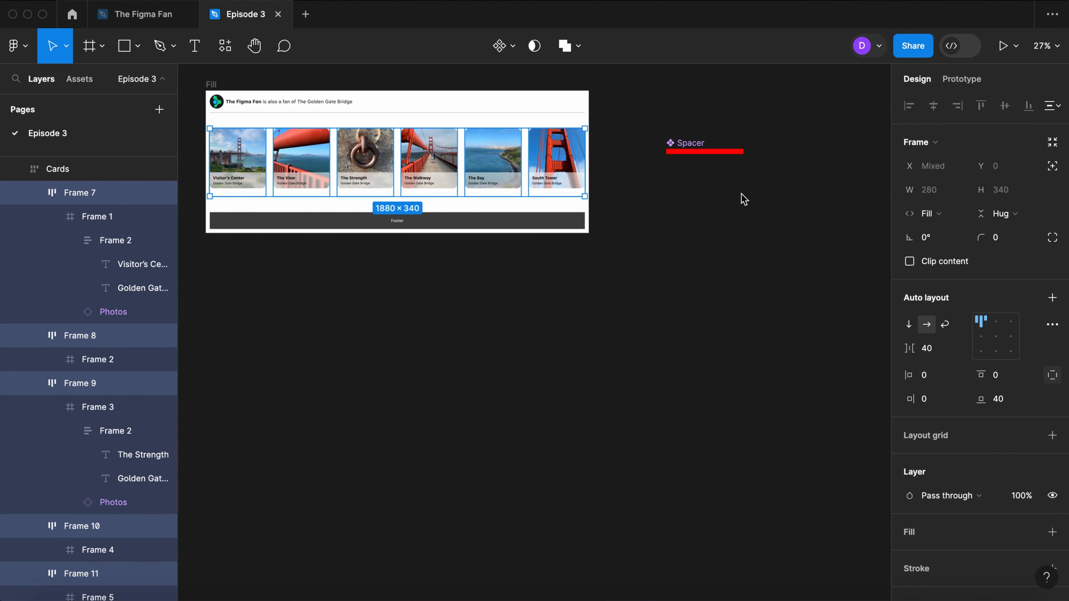
click(960, 190)
click(957, 216)
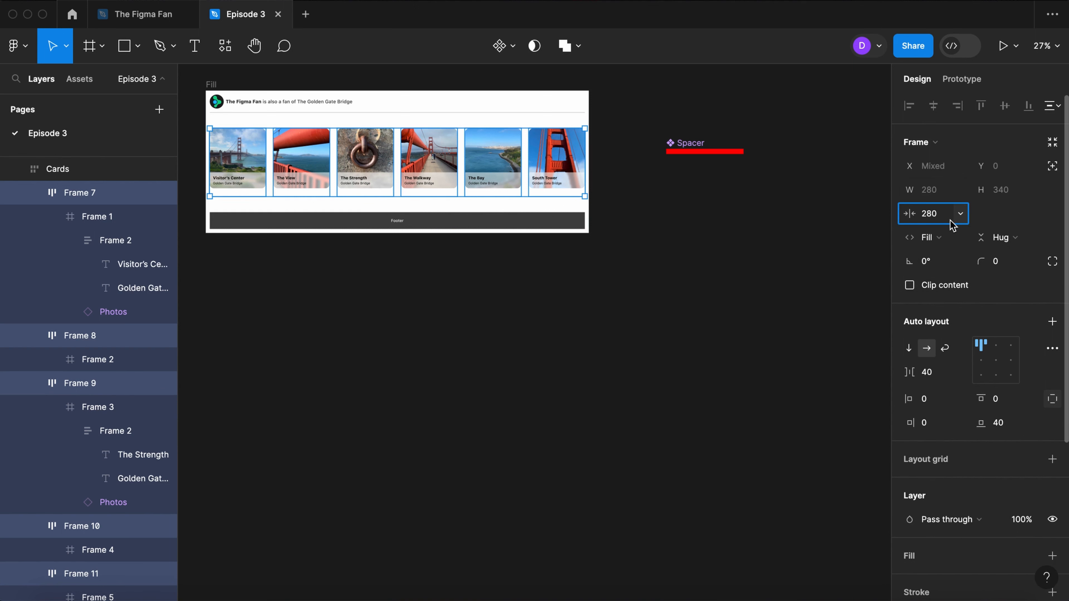
click(706, 208)
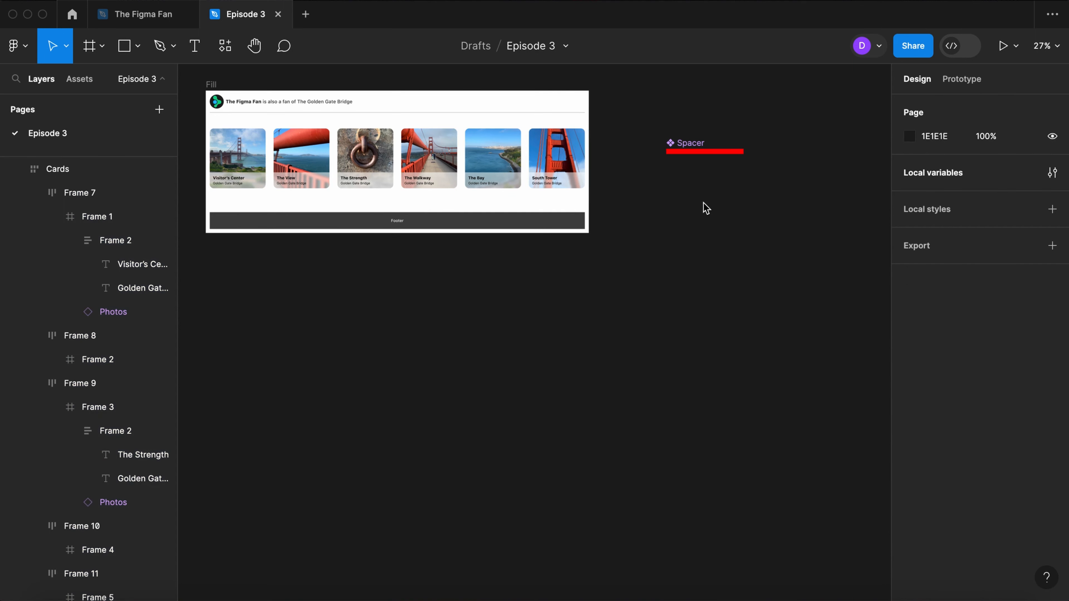
Step: Wrap the Footer in an auto layout frame and name the wrapper "Footer wrapper"
click(492, 222)
key(shift+2)
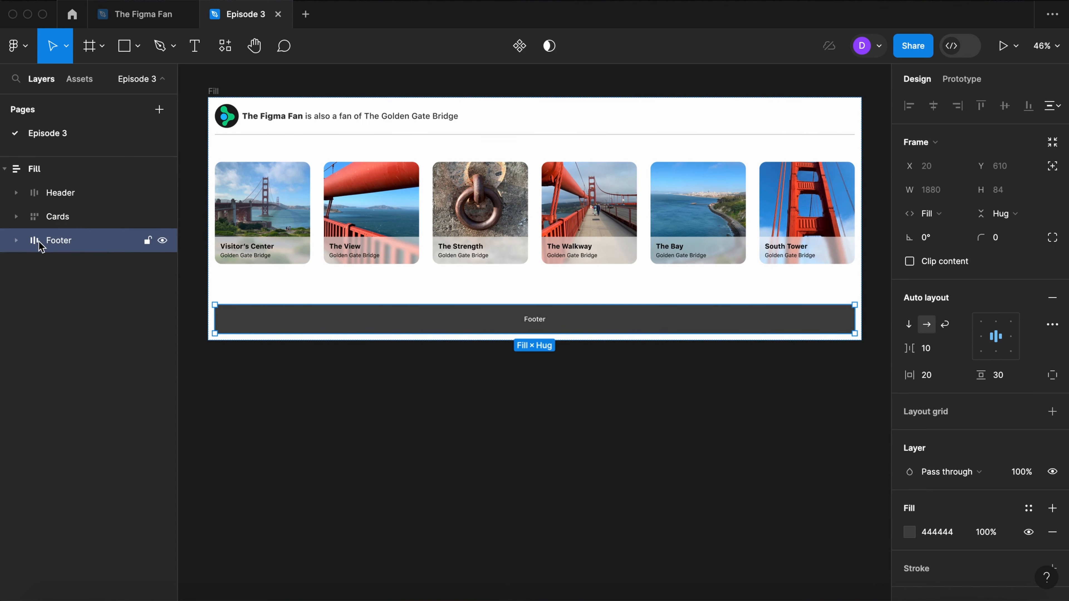
click(599, 442)
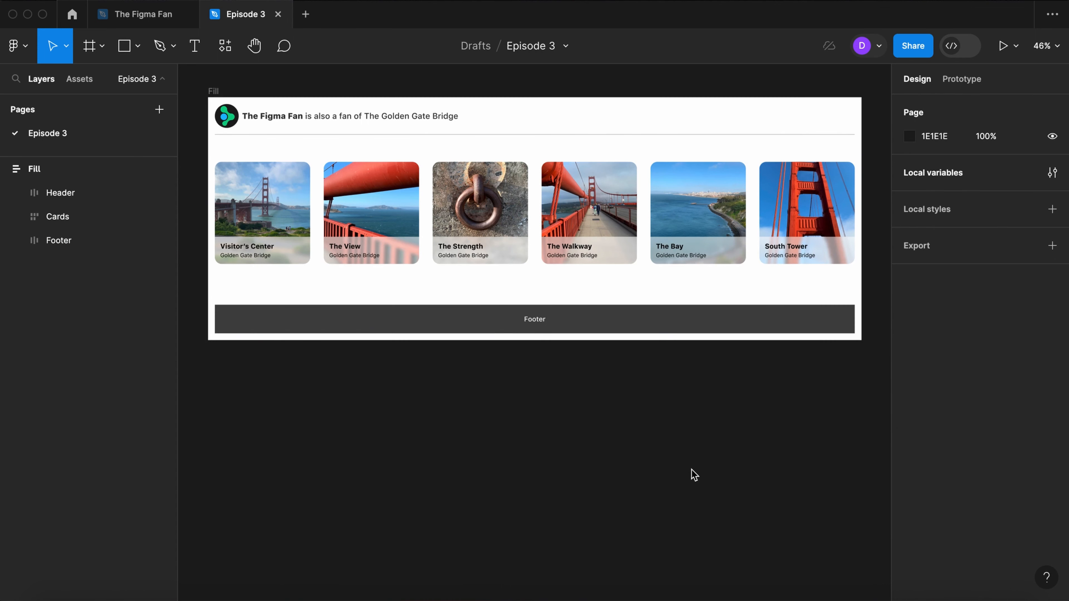
click(652, 325)
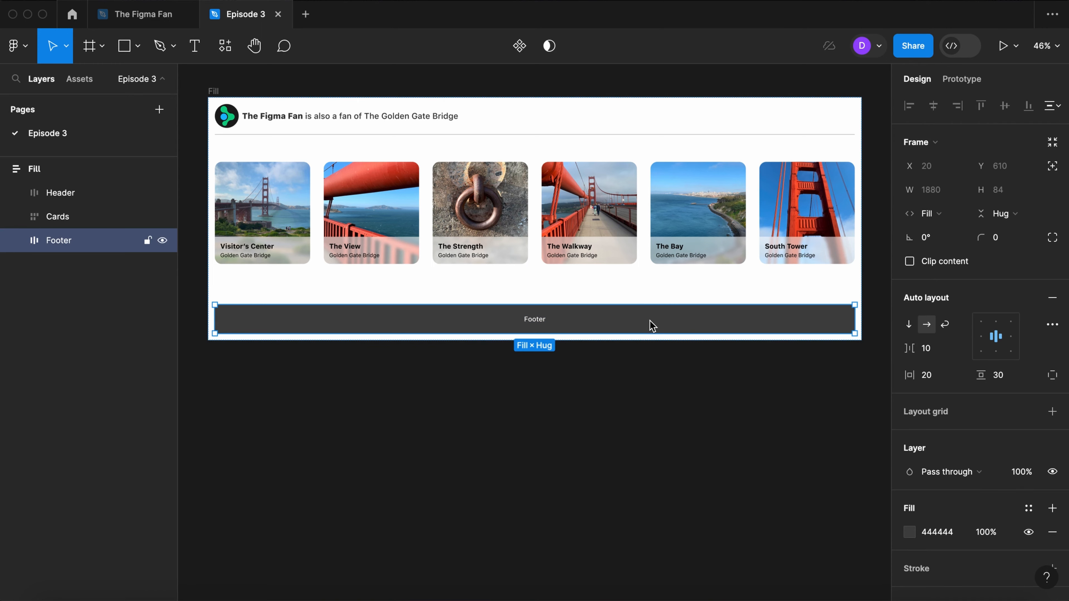
key(shift+a)
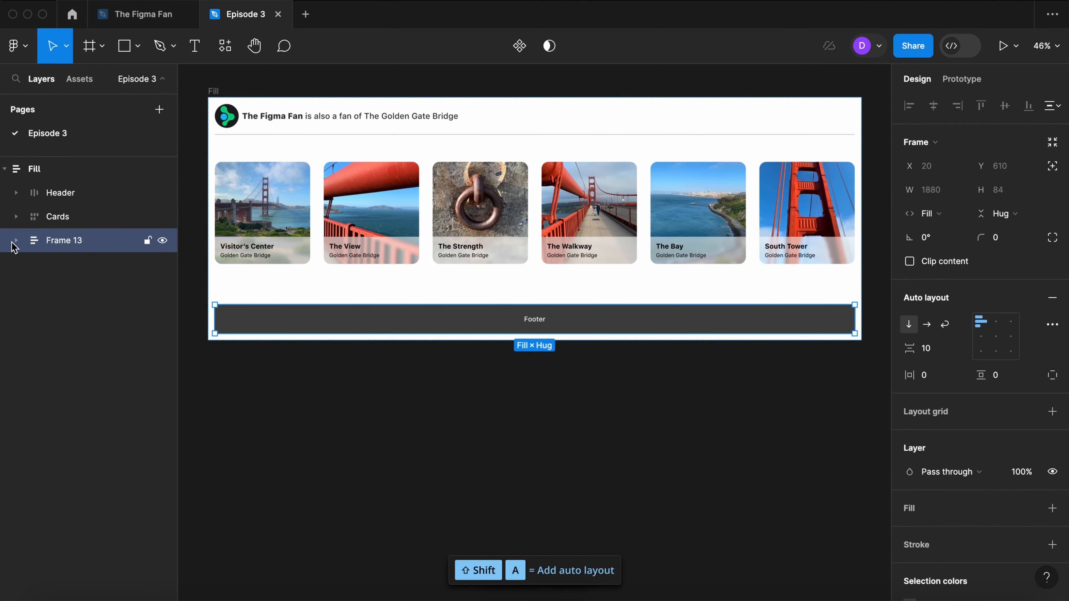
click(16, 240)
double_click(64, 241)
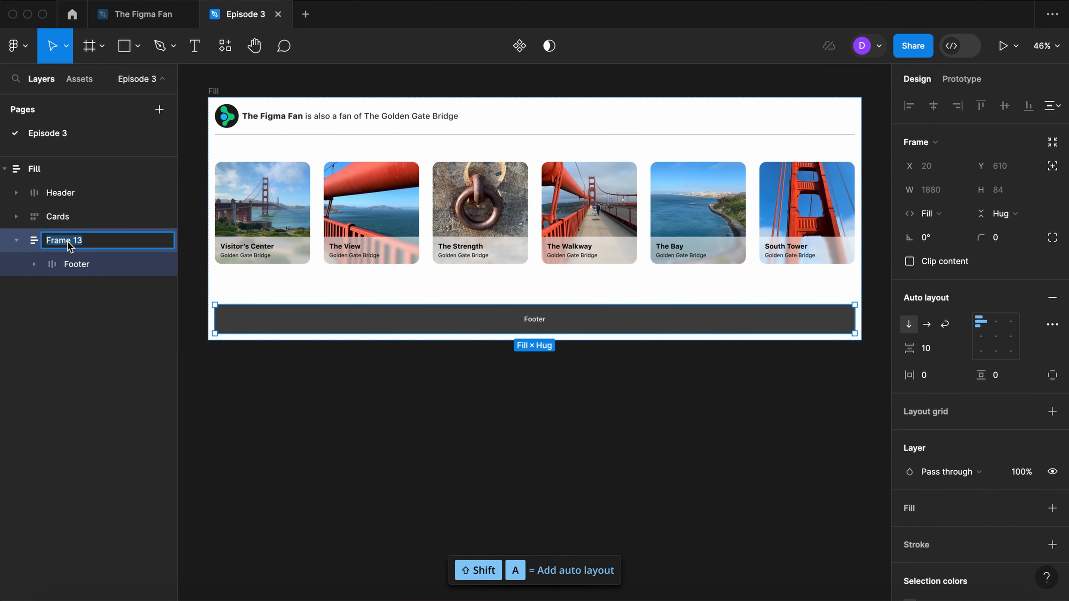
text(Footer wrapper)
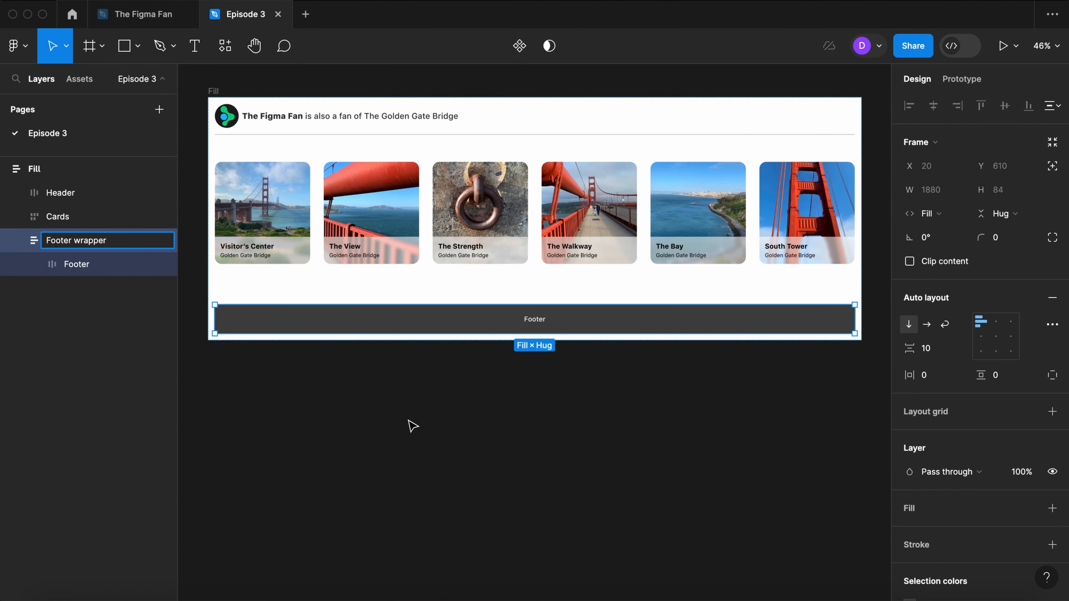
click(437, 423)
Step: Set the top padding of the Footer wrapper to 40
click(692, 327)
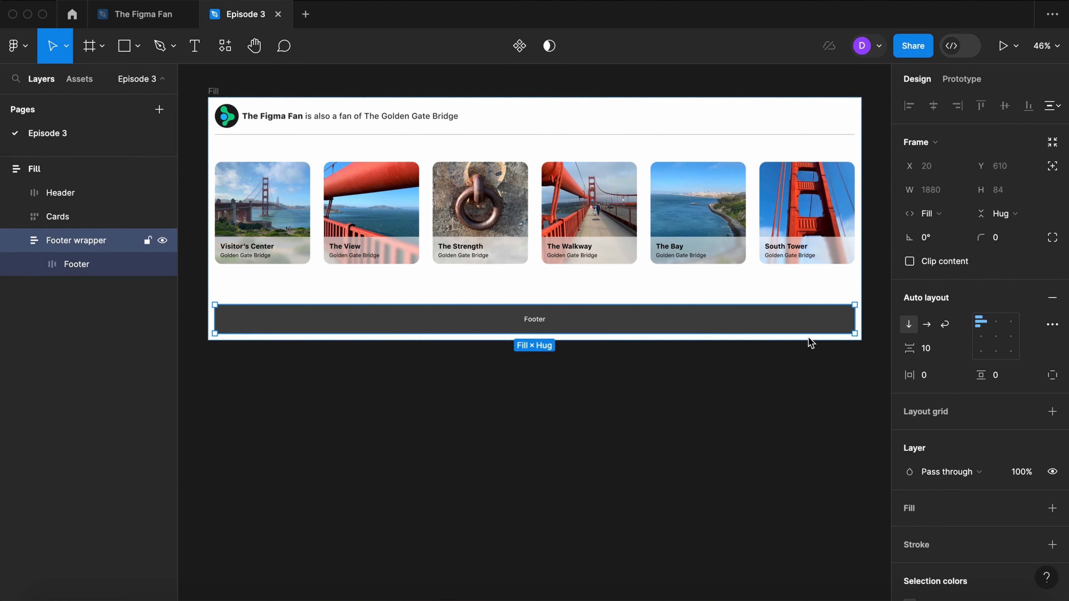
click(1052, 375)
click(1016, 381)
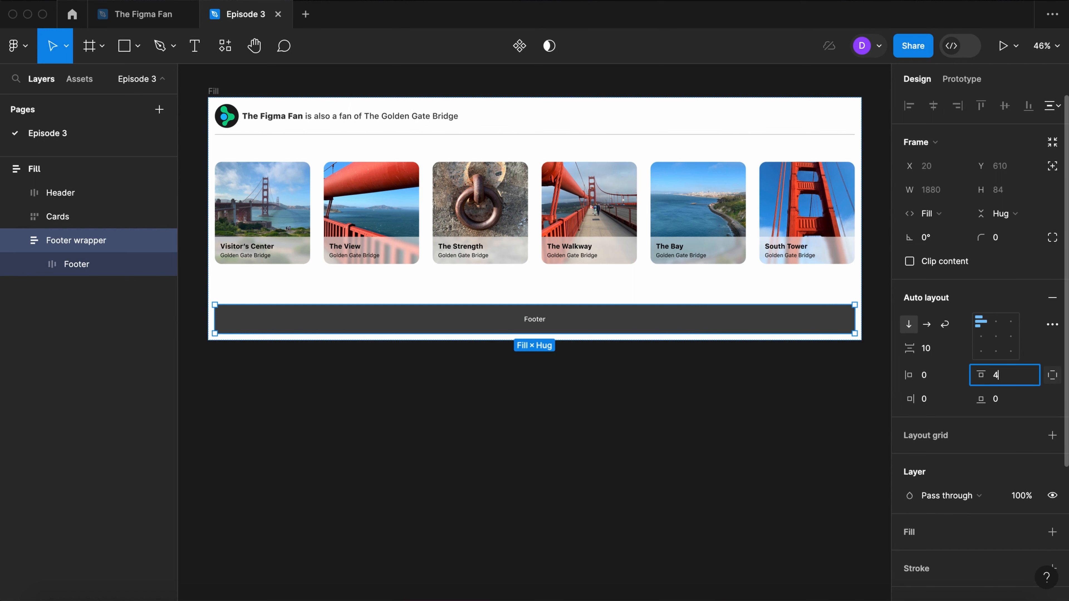
key(Return)
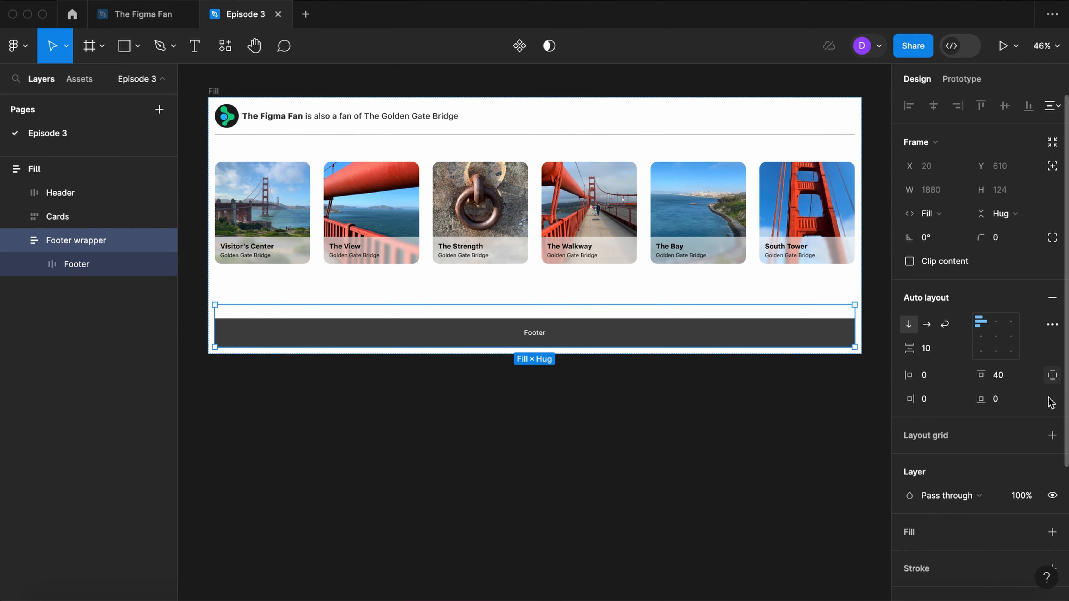
click(540, 419)
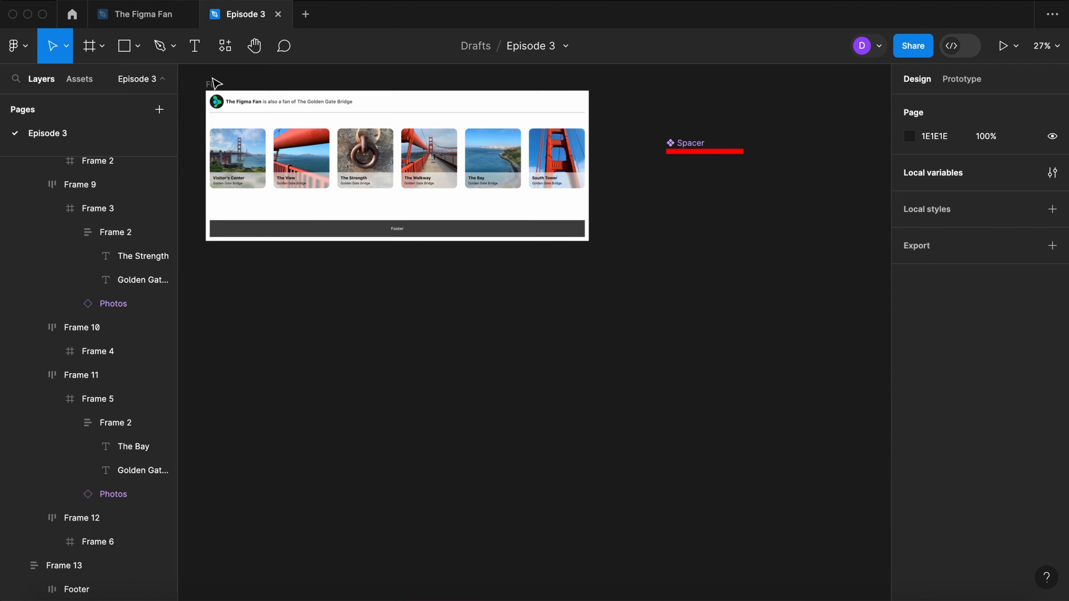
Step: Set the vertical gap between items in the Fill page frame to 0
click(212, 84)
click(942, 353)
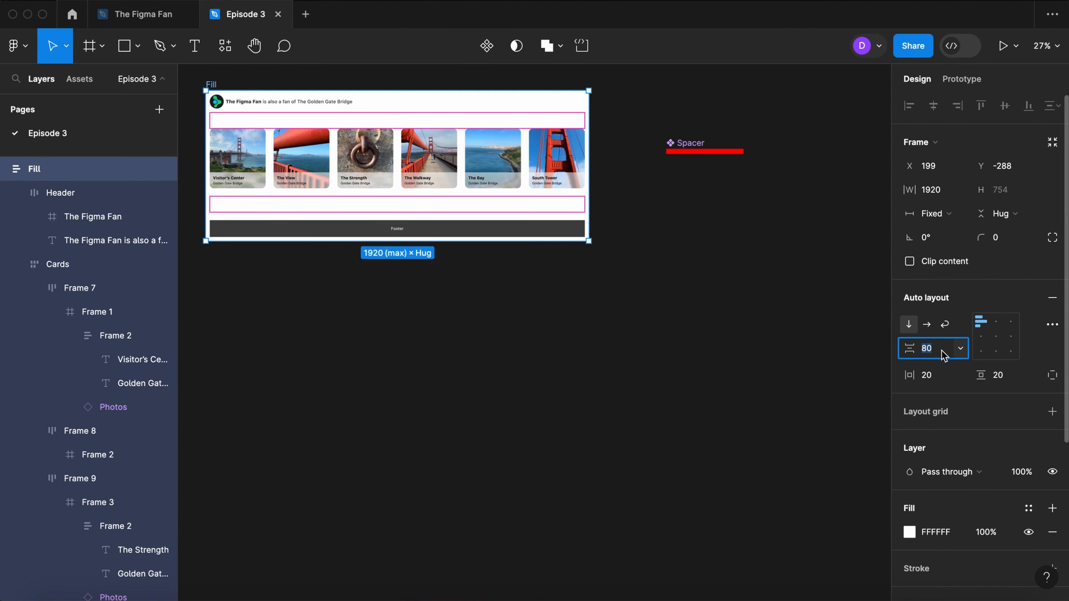
key(Return)
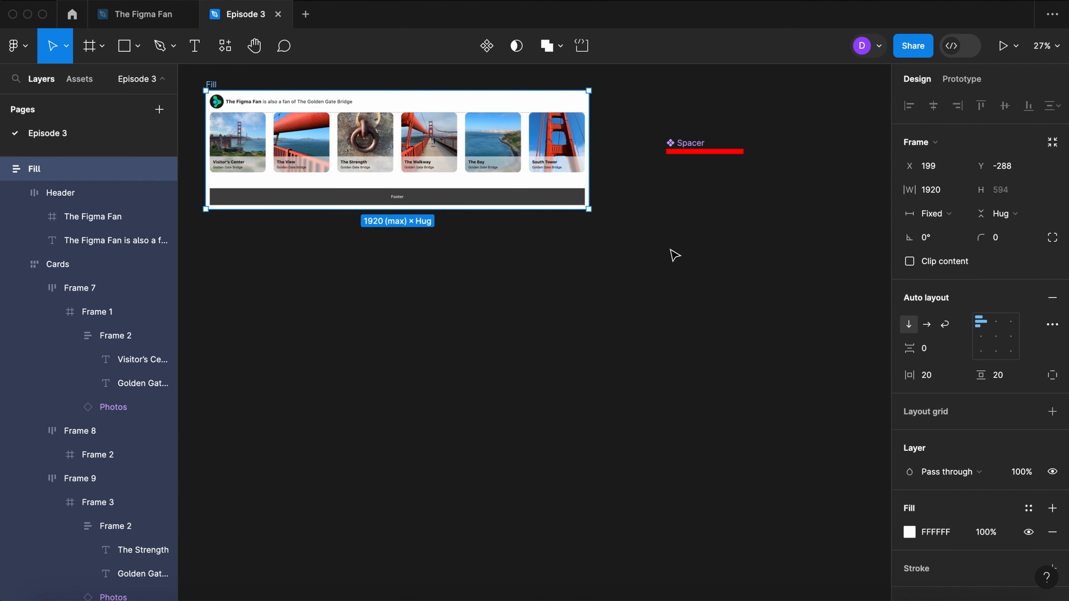
click(491, 302)
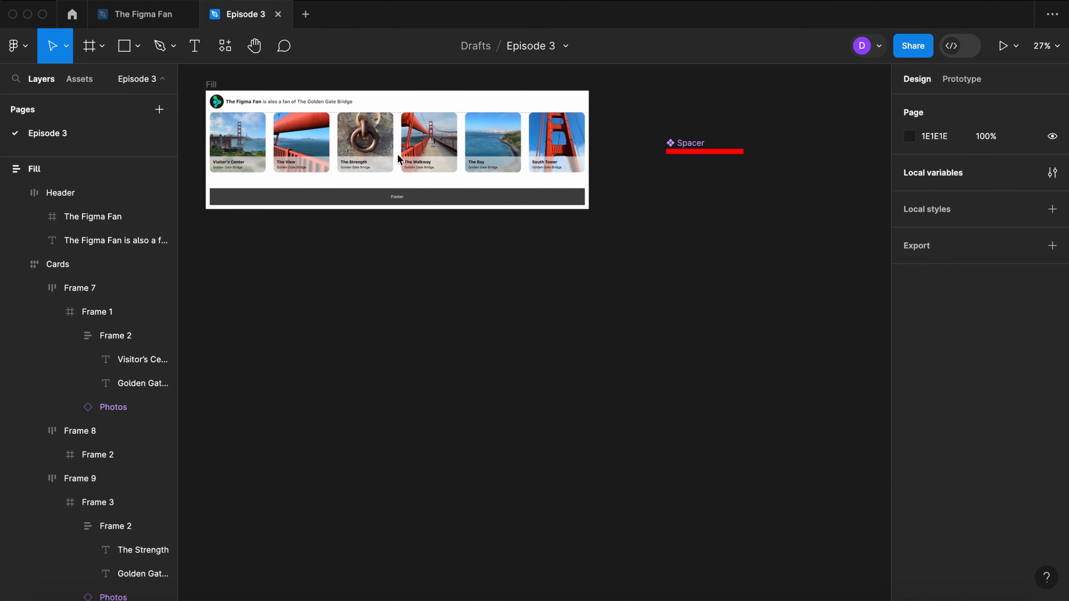
Step: Set the top padding of the Cards frame to 80
click(417, 154)
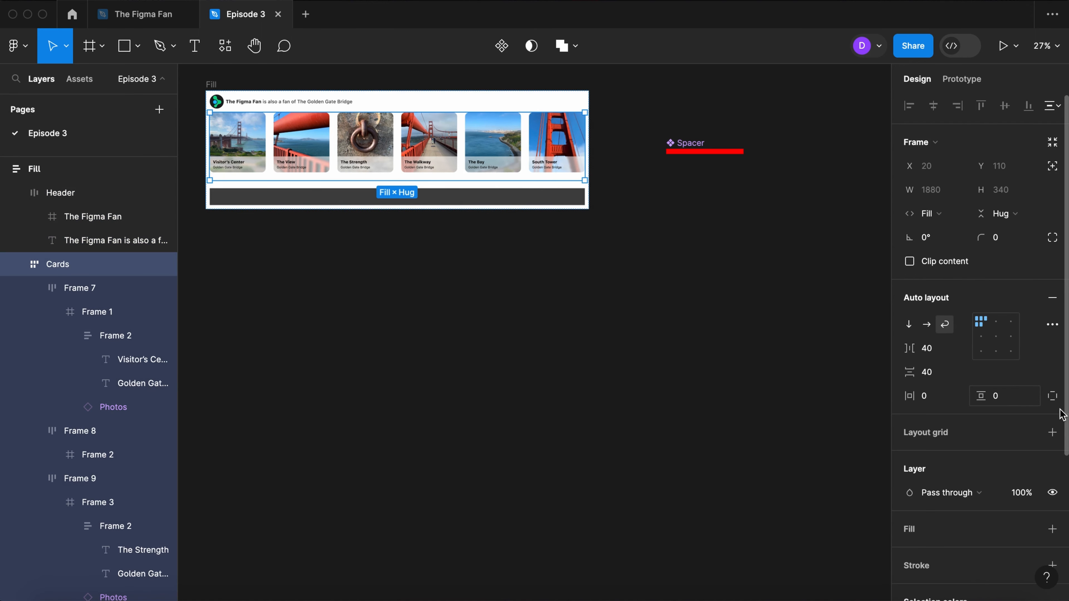
click(1052, 396)
click(1029, 402)
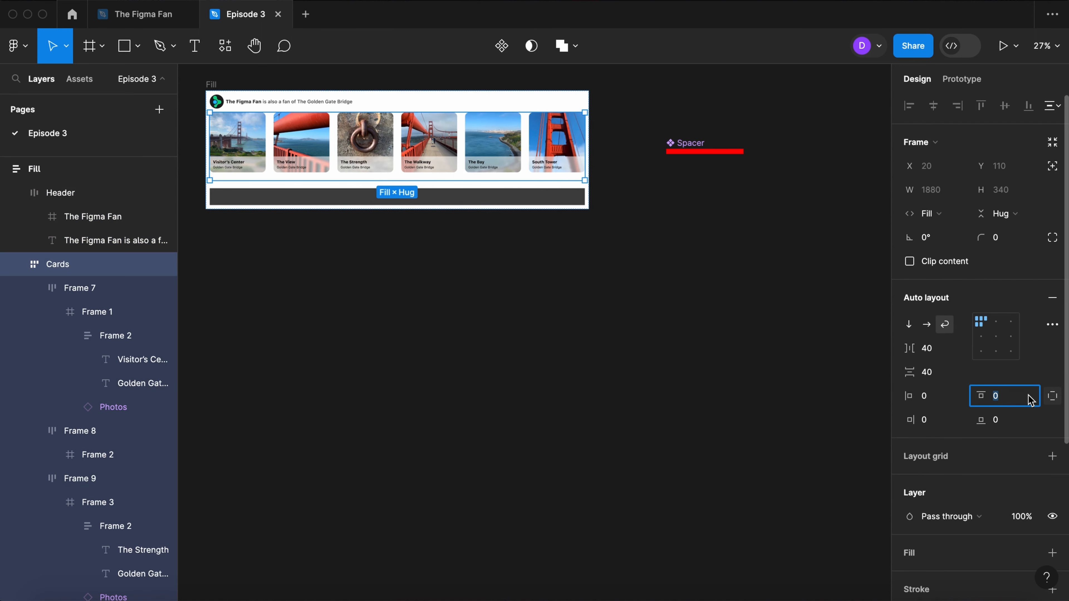
text(80)
key(Return)
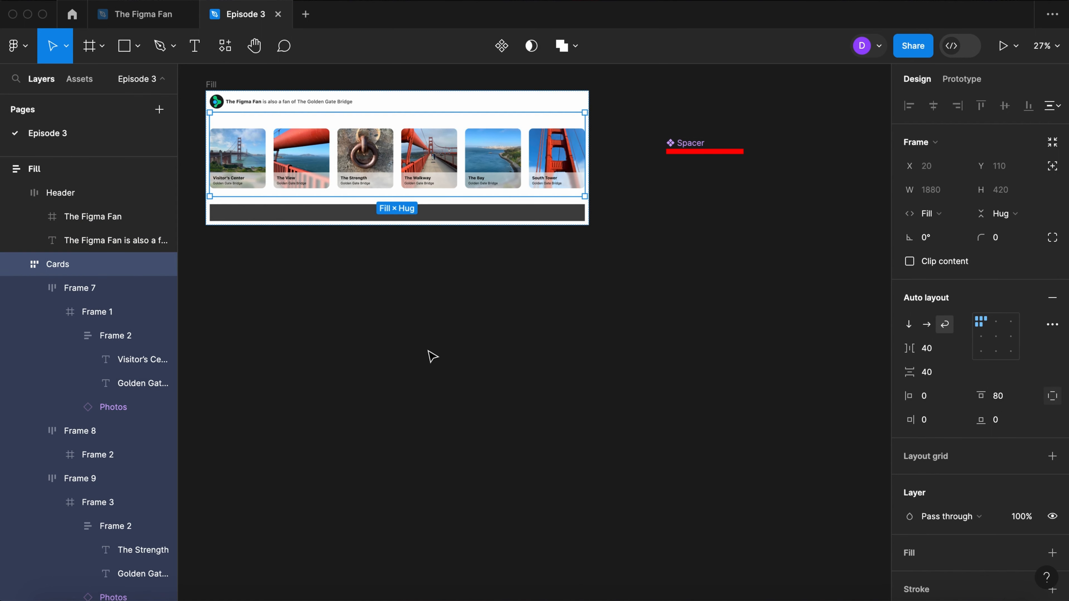
click(399, 324)
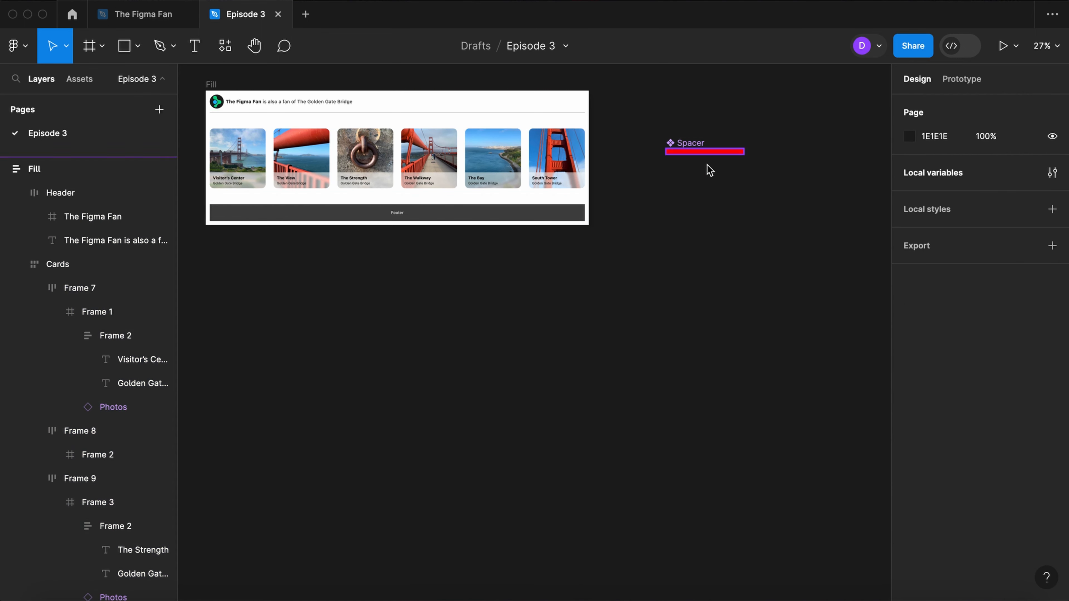
Step: Create an instance of the Spacer component and move it to the end of the Cards frame
drag(710, 158, 674, 215)
key(super+x)
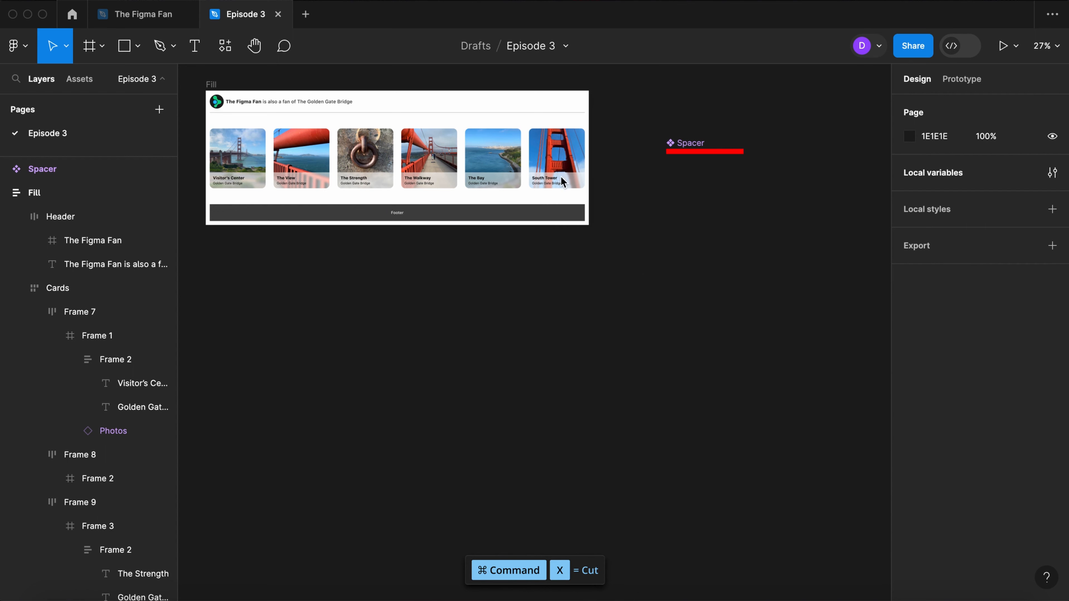
click(548, 162)
key(super+v)
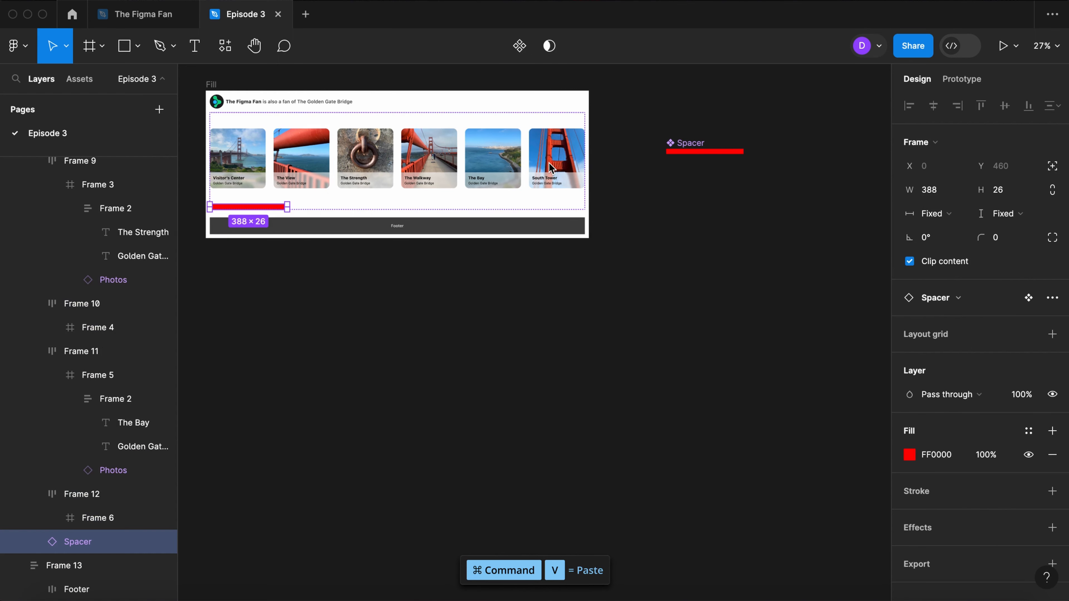
Step: Make the Spacer instance in the Cards frame fill its container's width, with a minimum width of 280
click(952, 213)
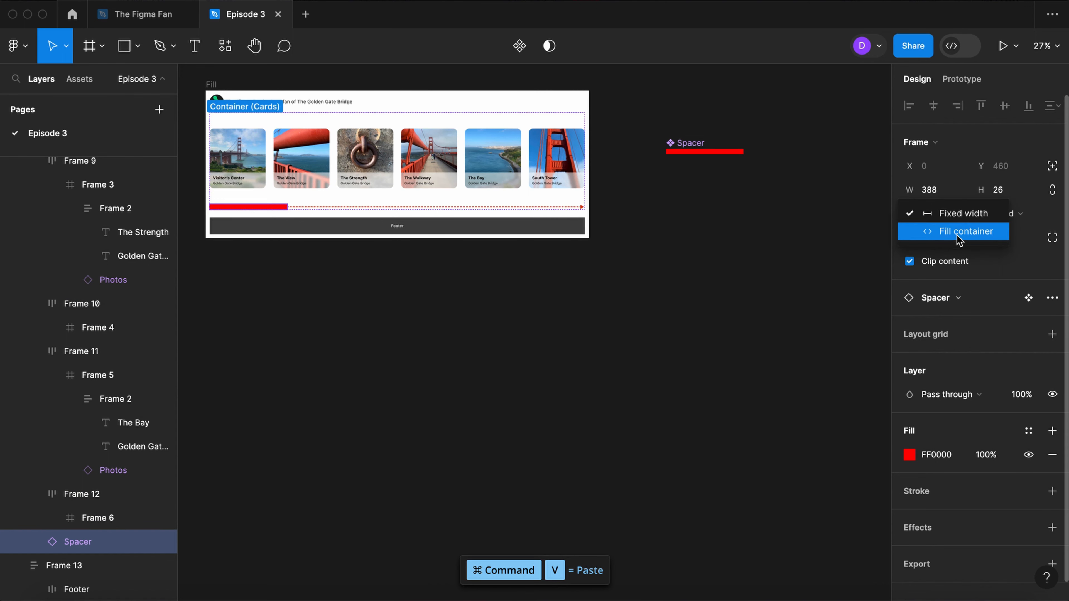
click(959, 235)
click(960, 190)
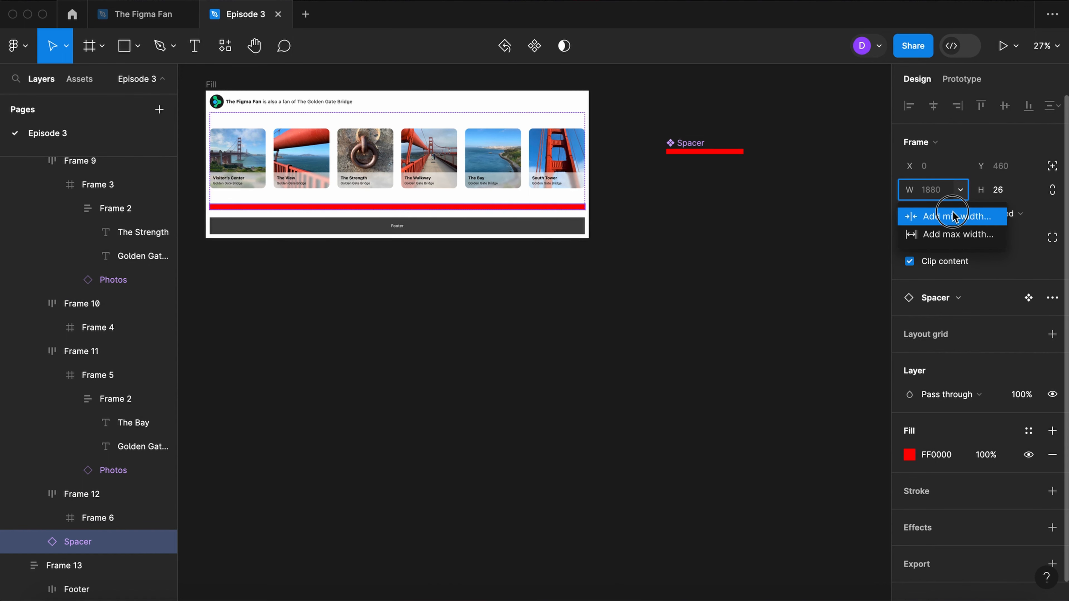
click(954, 216)
text(2)
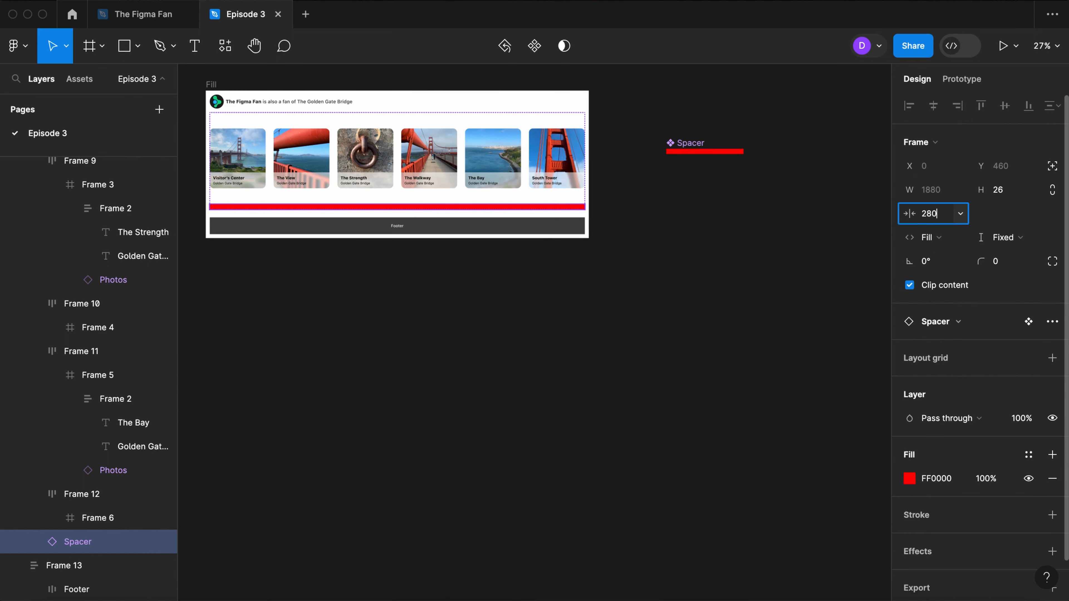
text(80)
key(Return)
Step: Duplicate the Spacer instance five times so that the Cards frame has one spacer for each of the six cards
key(super+d)
key(super+d)
key(super+d)
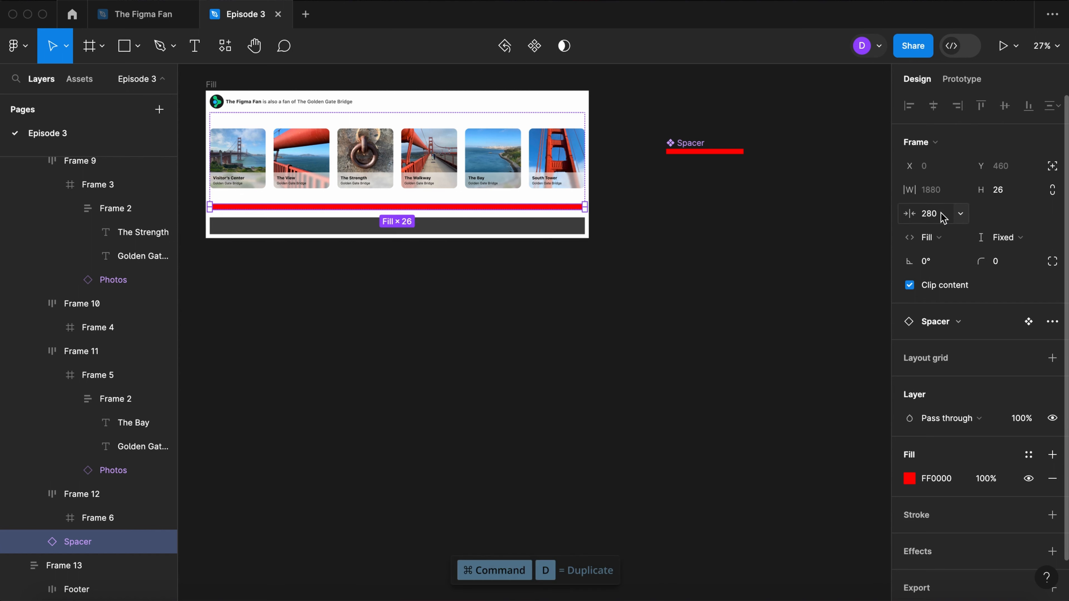
key(super+d)
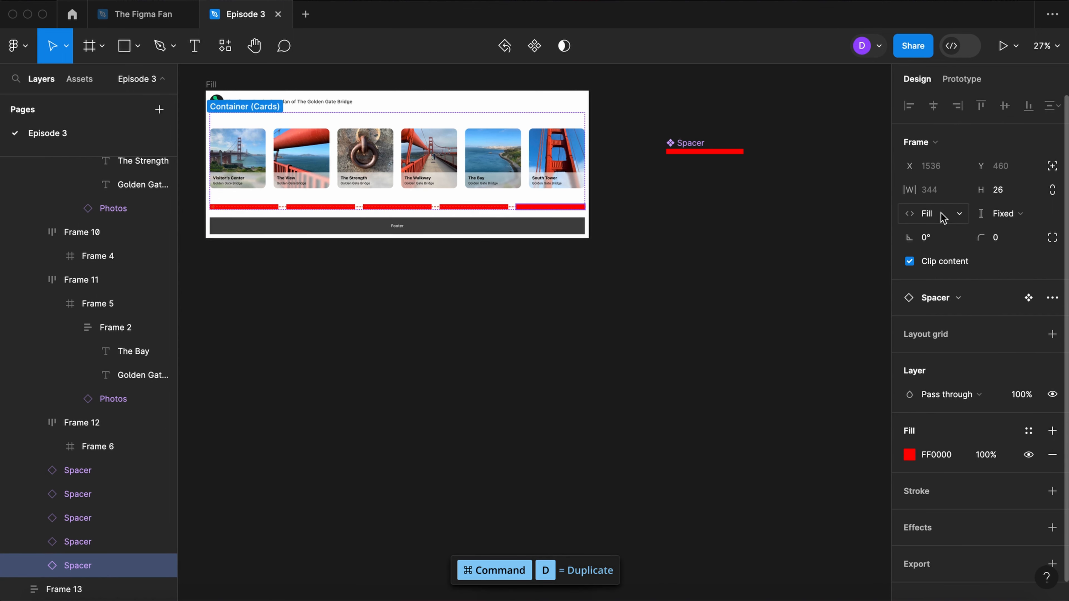
key(super+d)
click(761, 296)
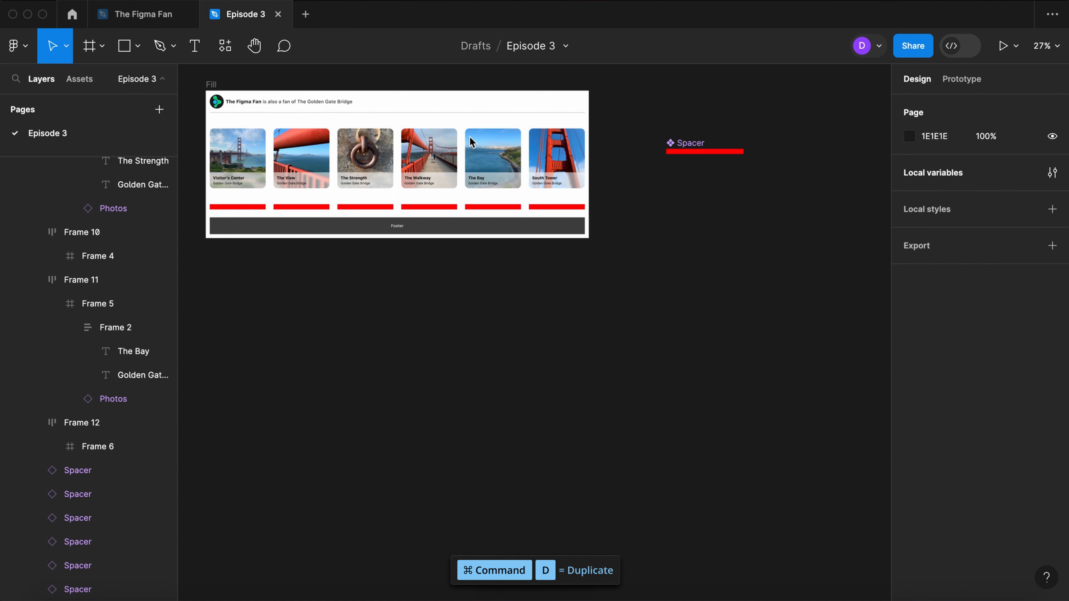
Step: Narrow the Fill page frame to about 652 wide to check how cards and spacers wrap, and undo the resize
click(211, 84)
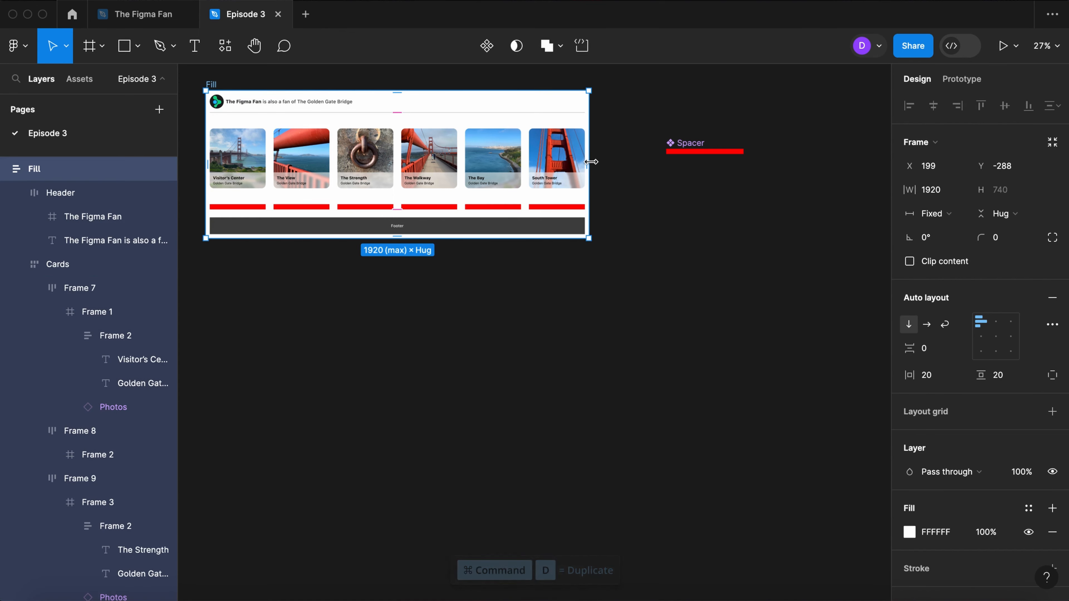
drag(589, 161, 334, 224)
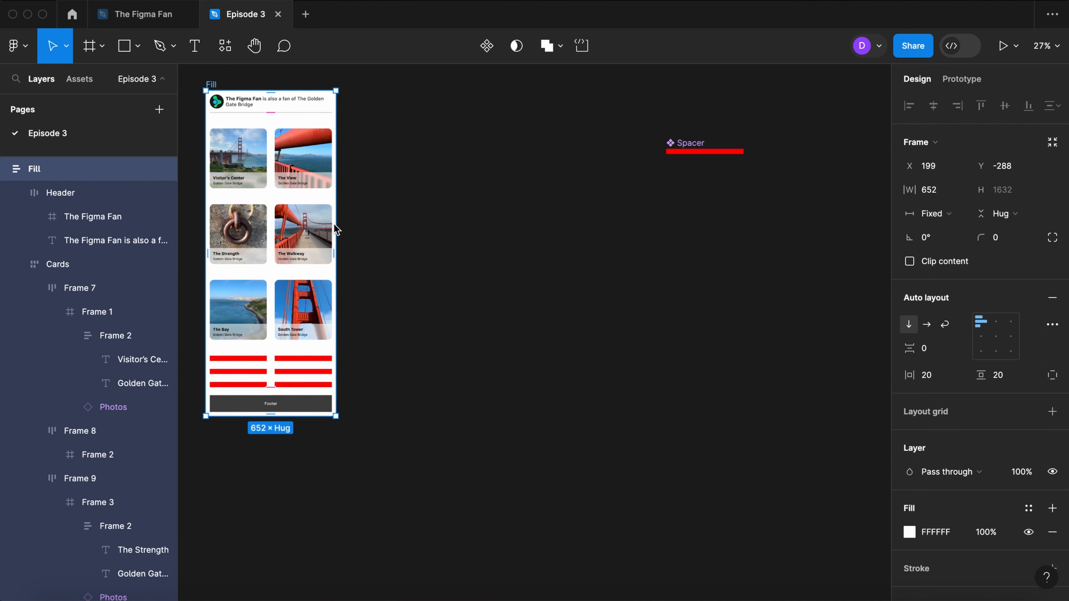
key(ctrl+z)
Step: Set the vertical gap between rows in the Cards frame to 0
click(572, 191)
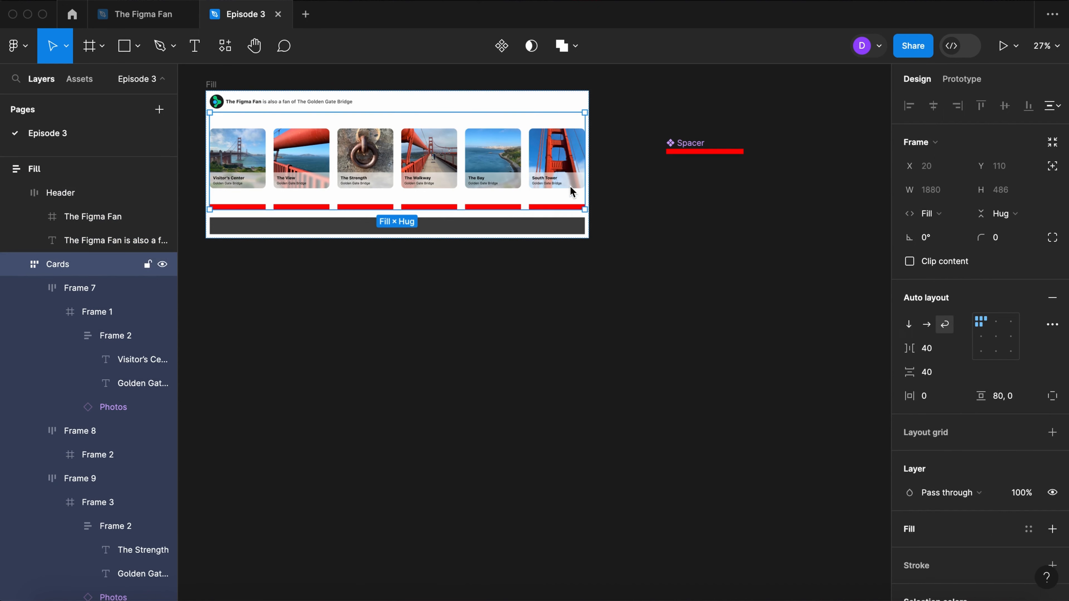
click(943, 373)
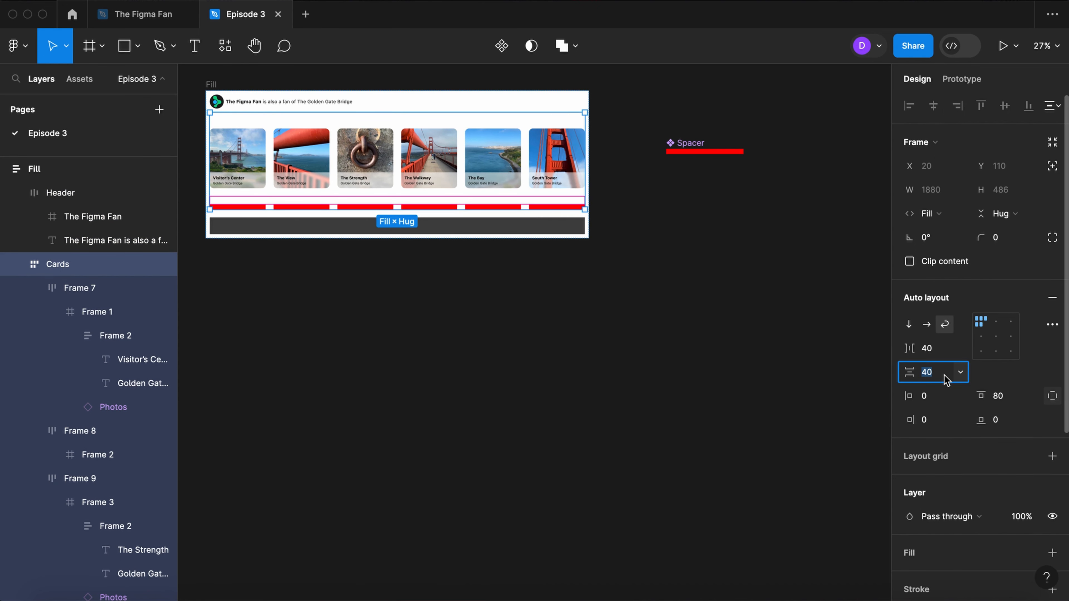
key(Return)
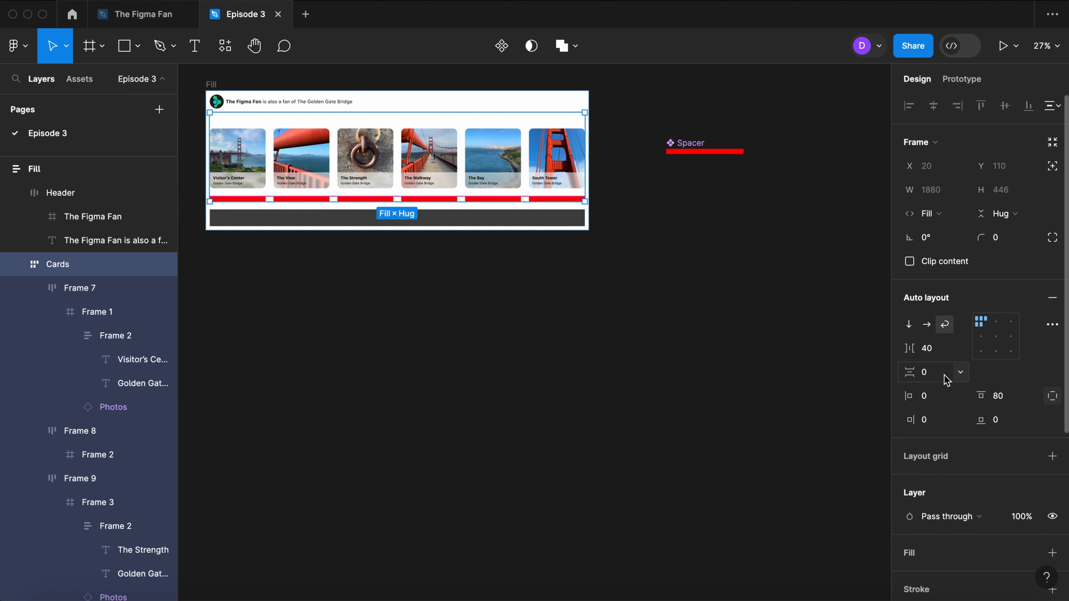
Step: Test the wrapping with the new row gap by narrowing the Fill page frame, and restore its width
click(212, 85)
drag(589, 109, 322, 137)
key(ctrl+z)
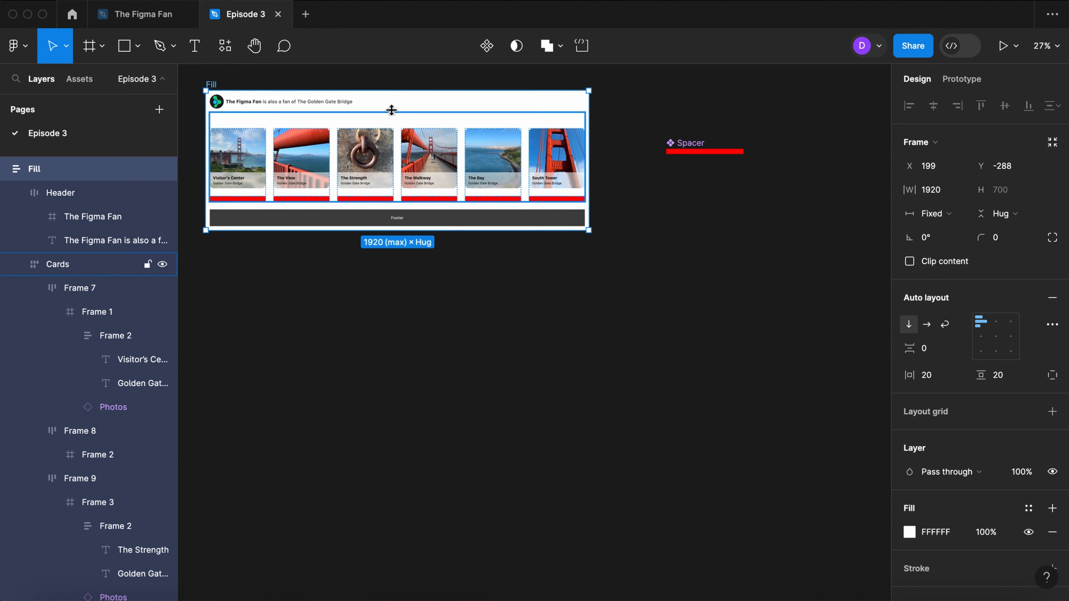
click(623, 216)
Step: Set the height of all six Spacer instances beneath the cards to 0.1
super+click(554, 198)
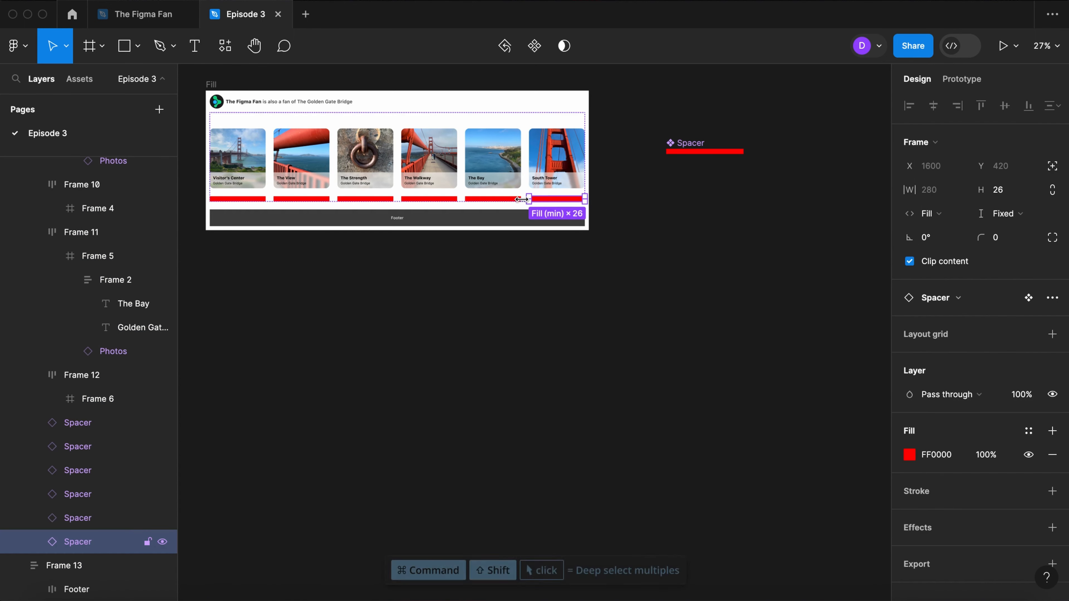
shift+super+click(464, 201)
shift+super+click(434, 200)
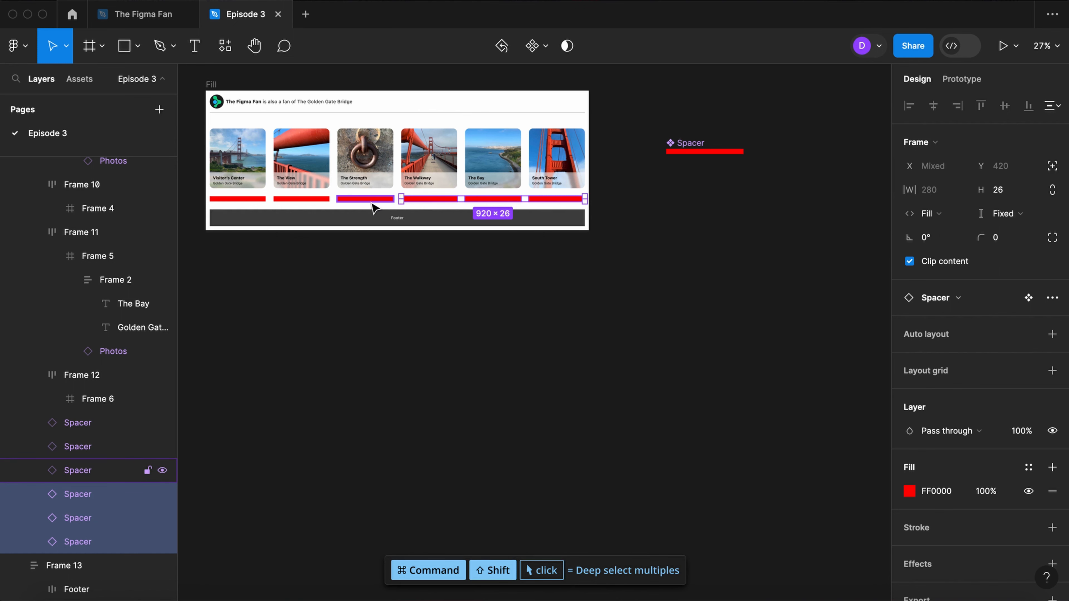
shift+super+click(370, 200)
shift+super+click(297, 198)
shift+super+click(246, 198)
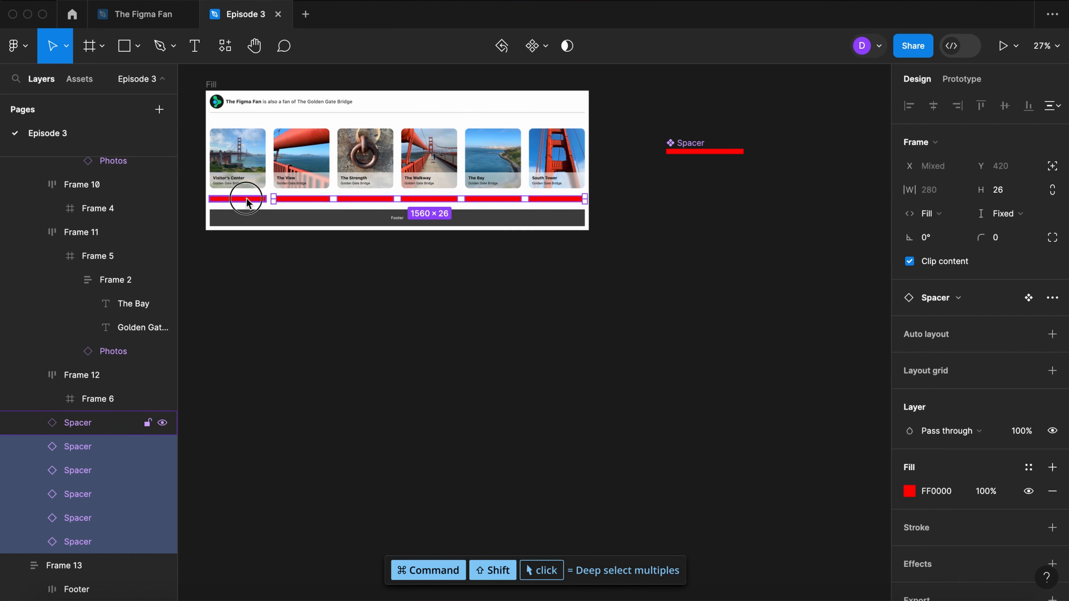
click(1013, 194)
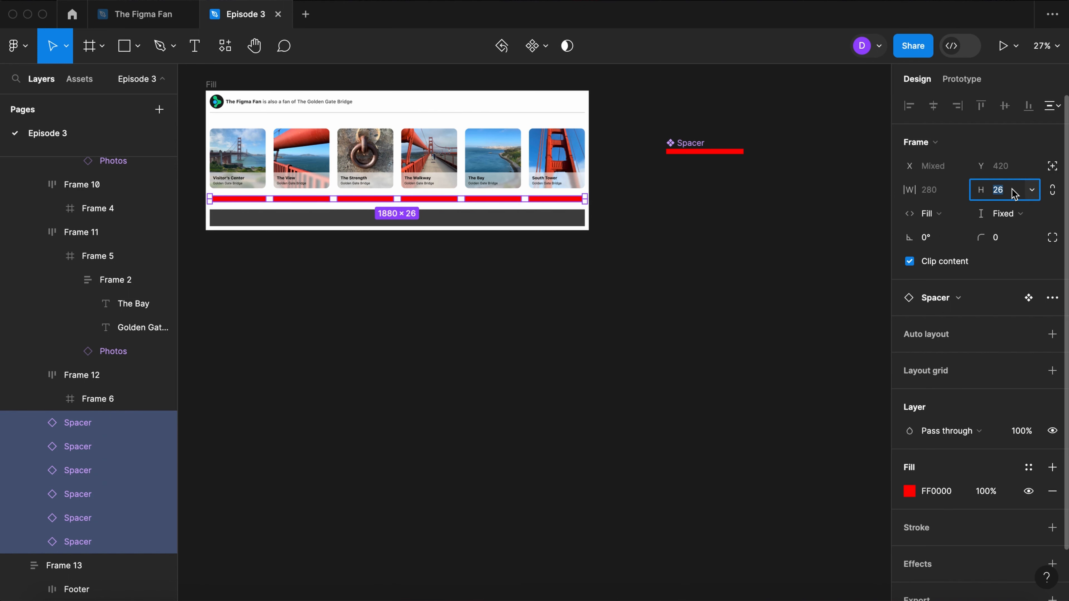
text(.1)
key(Return)
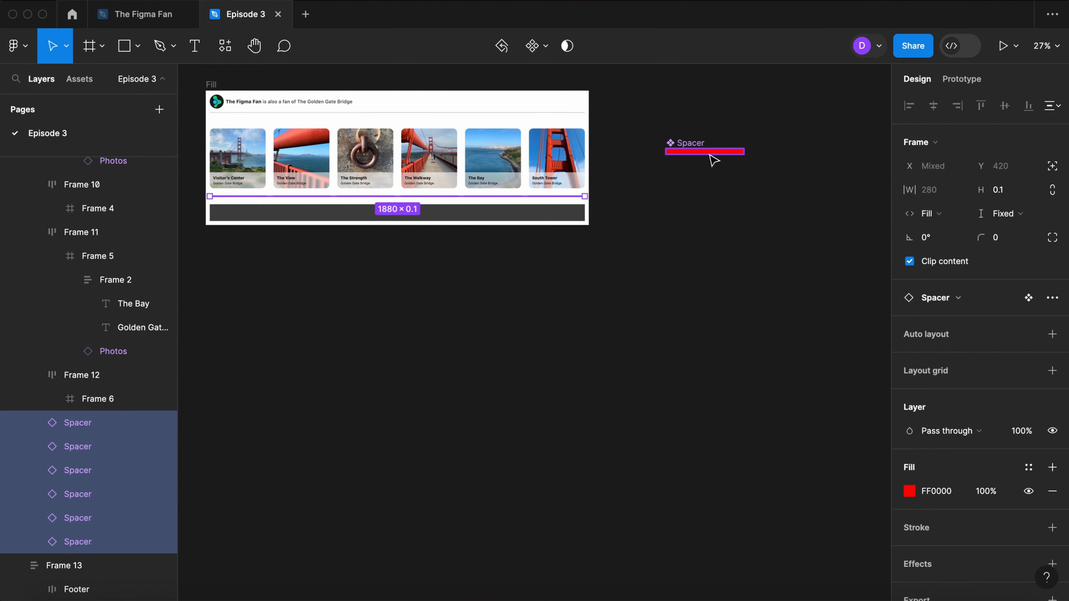
Step: Remove the red fill from the main Spacer component
click(697, 148)
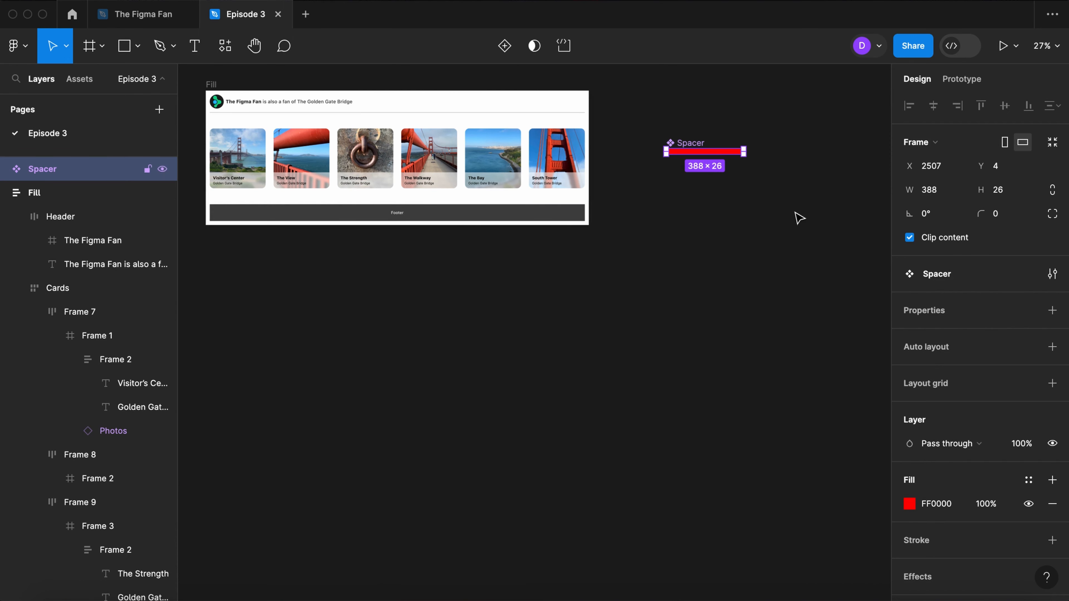
click(1052, 502)
click(701, 383)
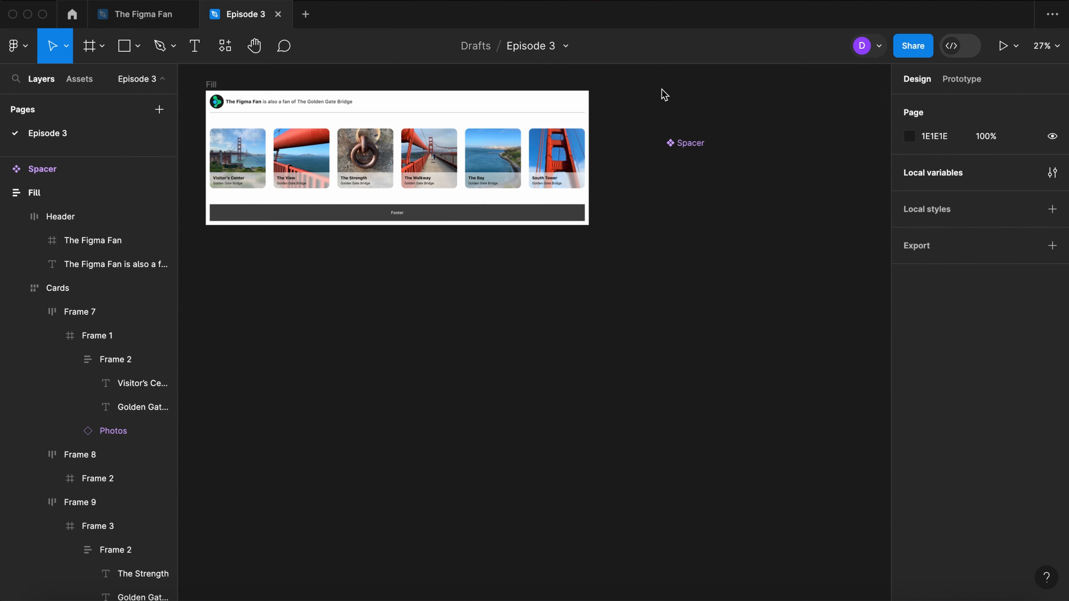
Step: Narrow the Fill page frame to check its responsive layout with the invisible spacers, and widen it back to 1920
click(213, 84)
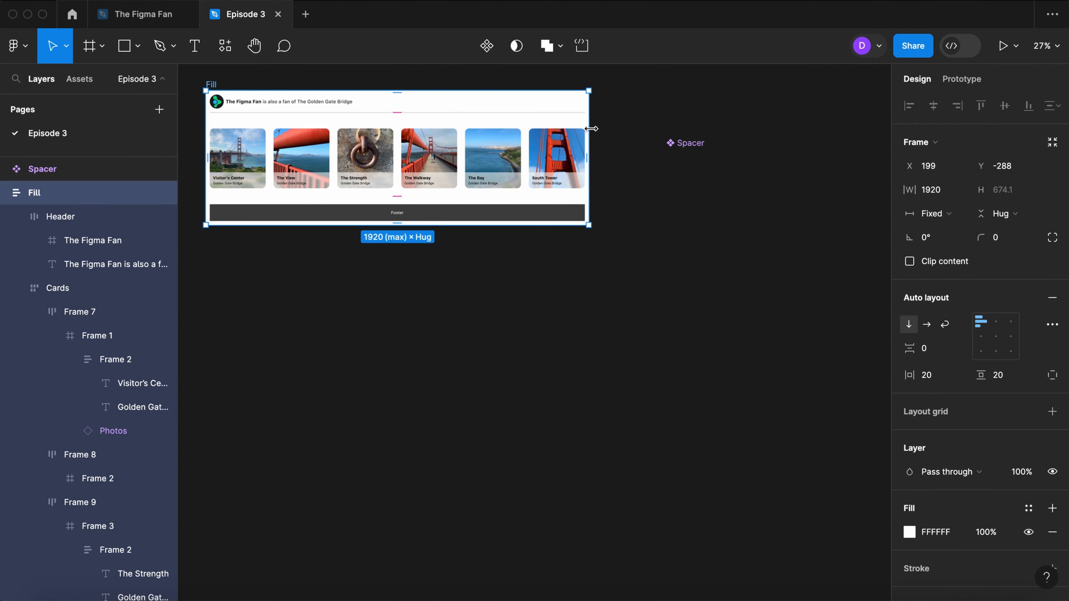
drag(590, 130, 268, 196)
drag(251, 198, 651, 213)
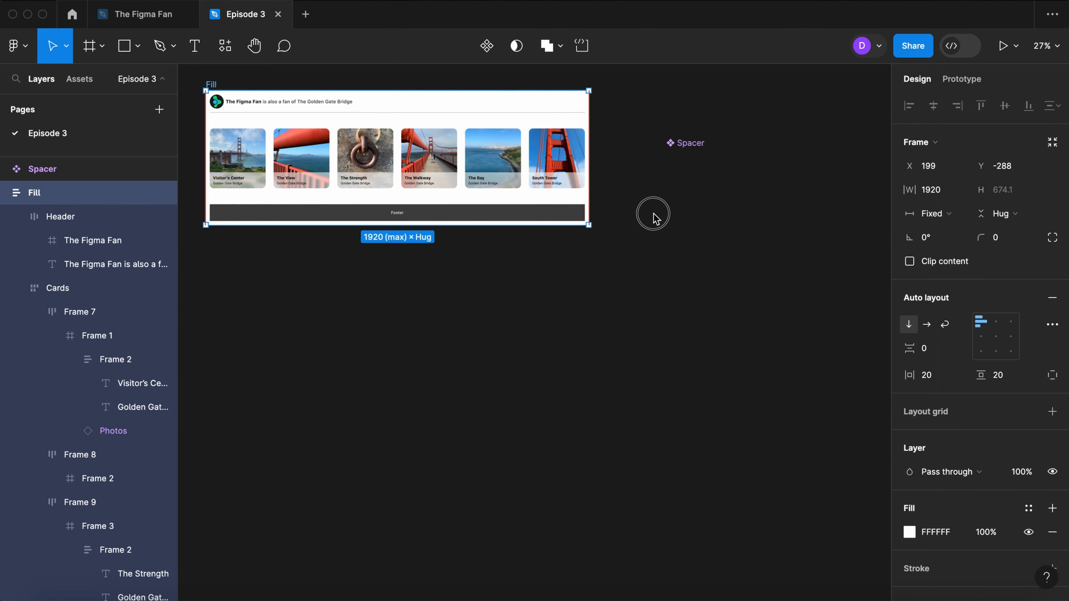
click(536, 381)
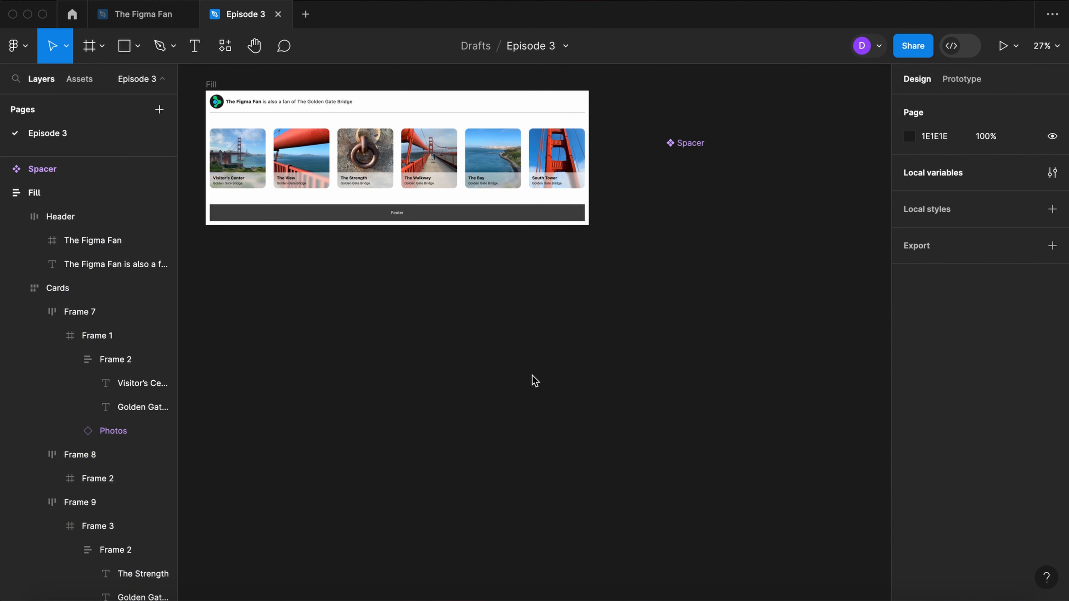